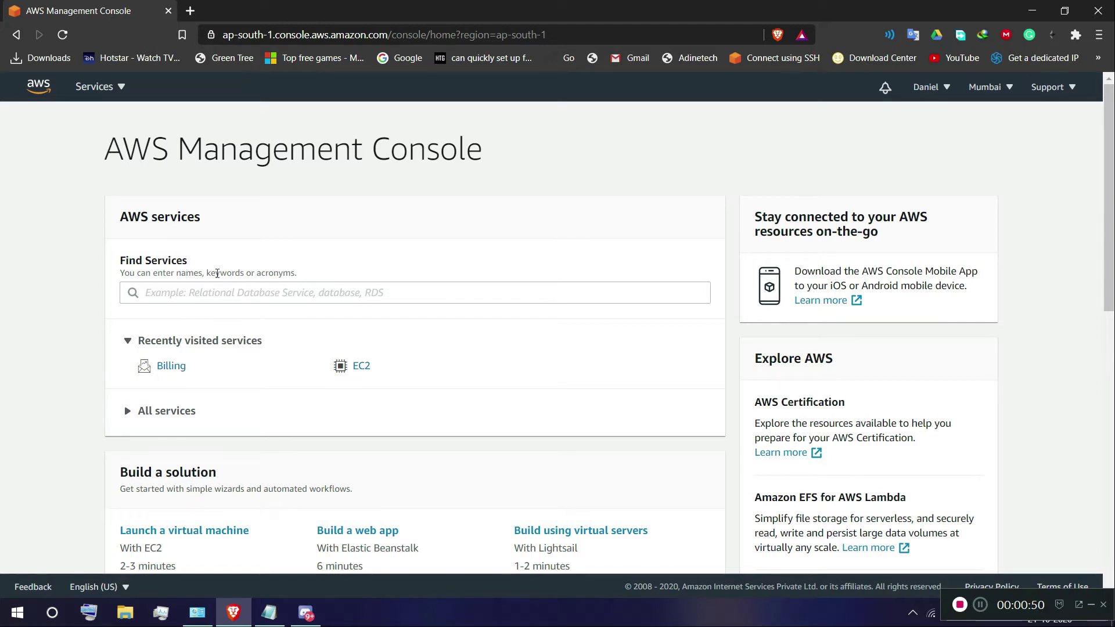
# - Search the AWS services for Lightsail and open the Lightsail console
pyautogui.click(269, 293)
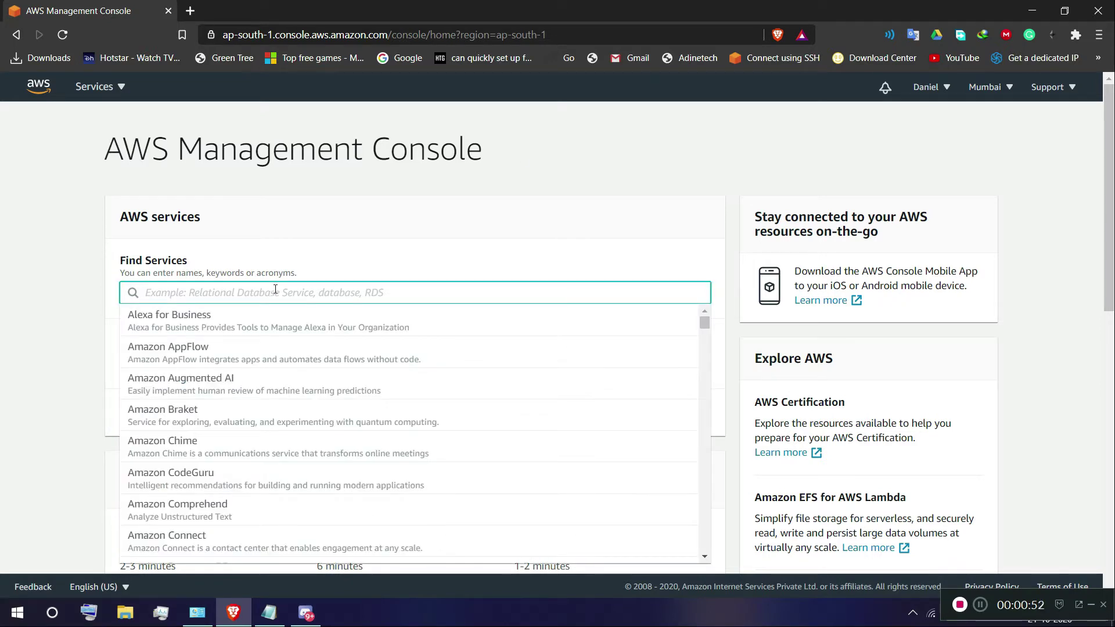
pyautogui.write('LI')
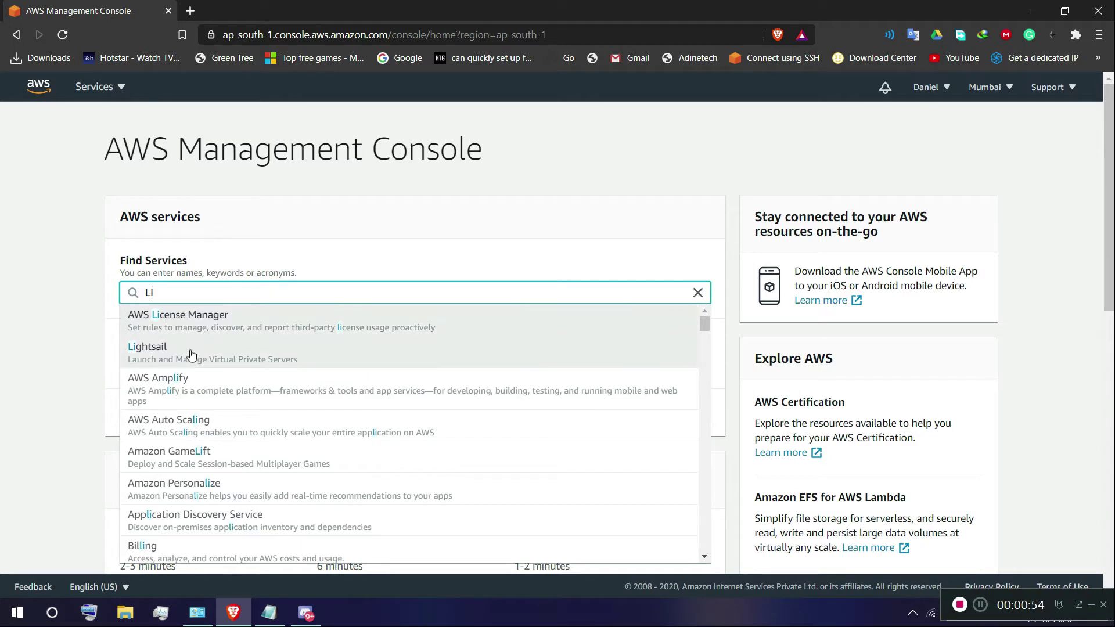
pyautogui.write('ght')
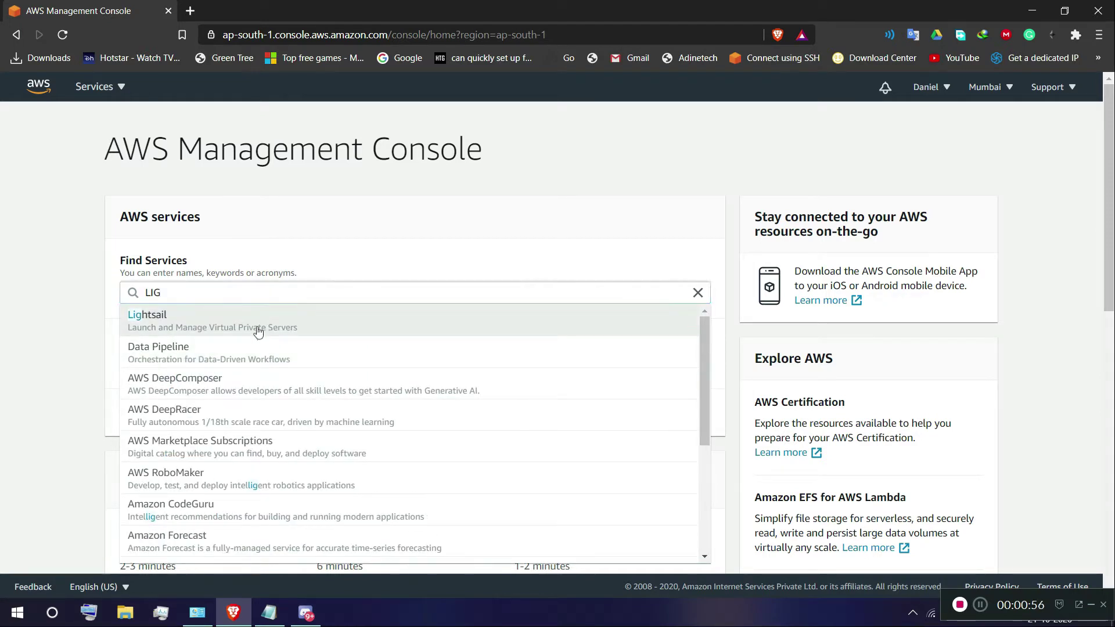
pyautogui.click(258, 334)
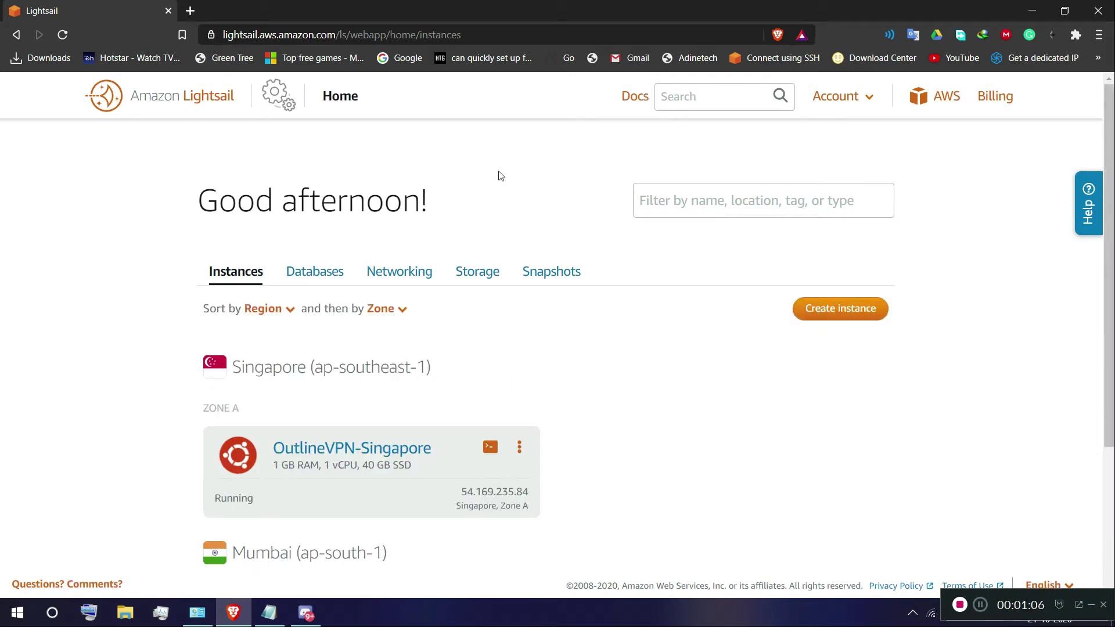
pyautogui.moveTo(454, 205); pyautogui.dragTo(194, 196)
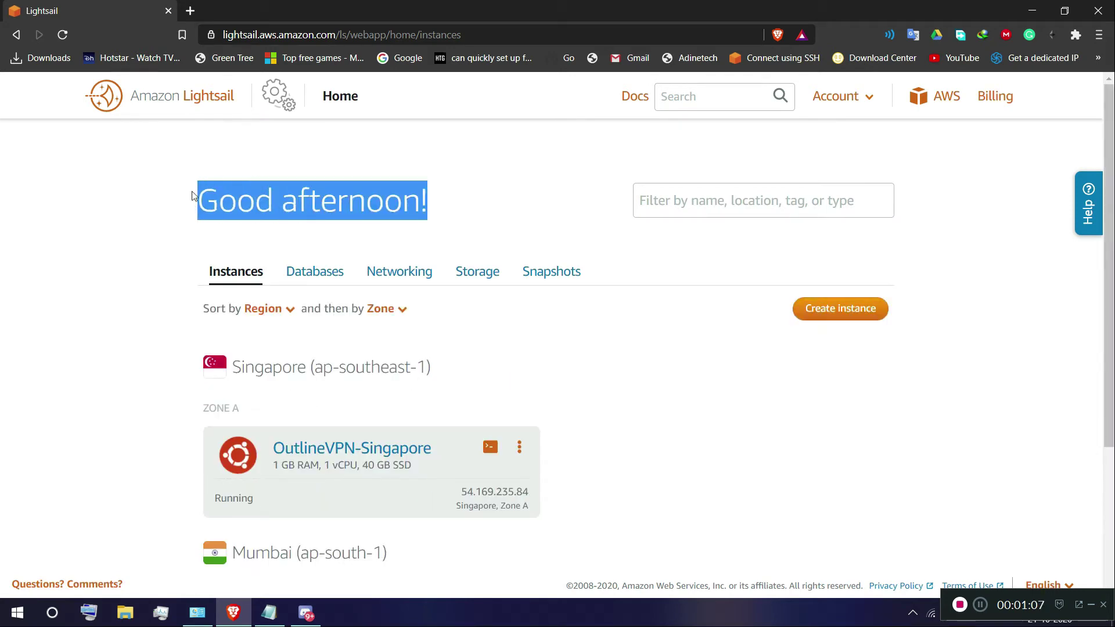
pyautogui.click(459, 229)
pyautogui.moveTo(456, 220); pyautogui.dragTo(268, 201)
pyautogui.click(464, 203)
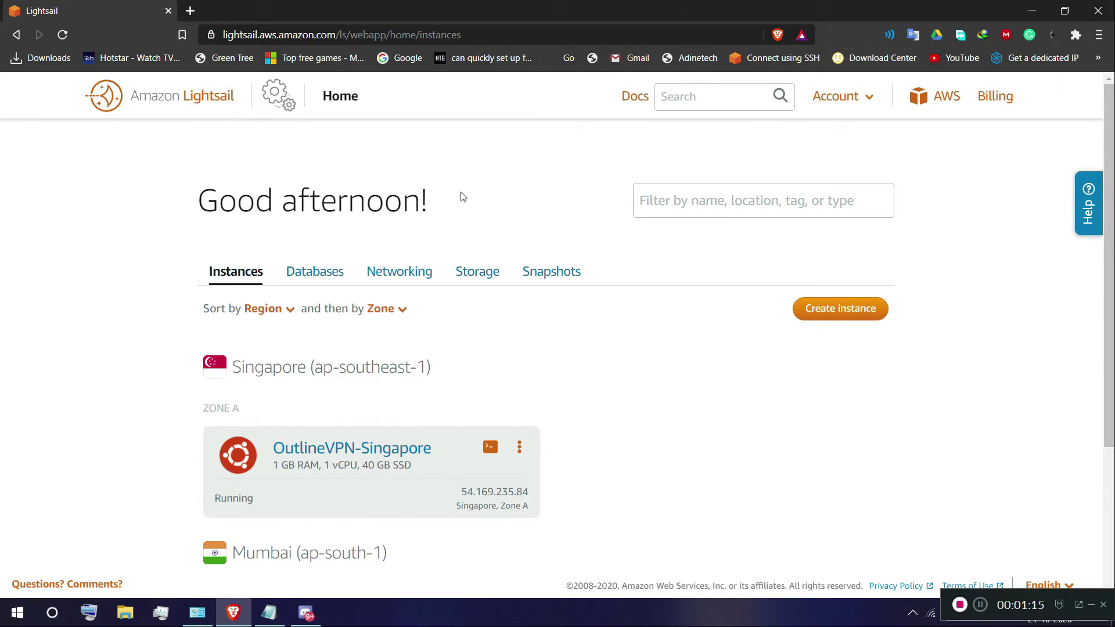
# - Start creating a new Lightsail instance and open the AWS region choices, keeping Singapore as the location
pyautogui.scroll(-3, 924, 388)
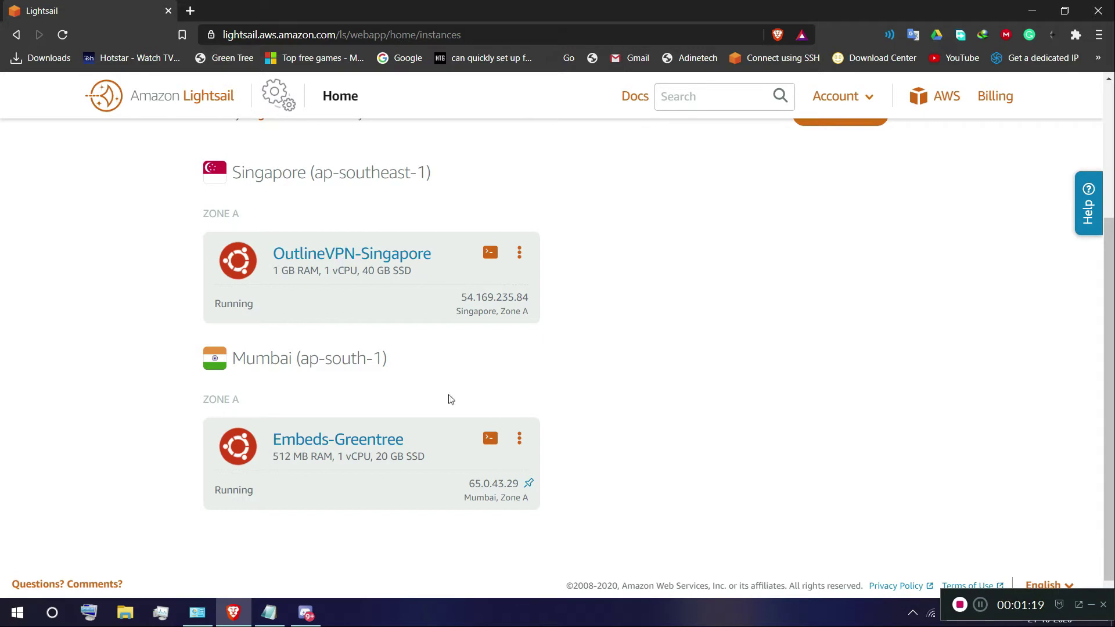
pyautogui.scroll(2, 866, 415)
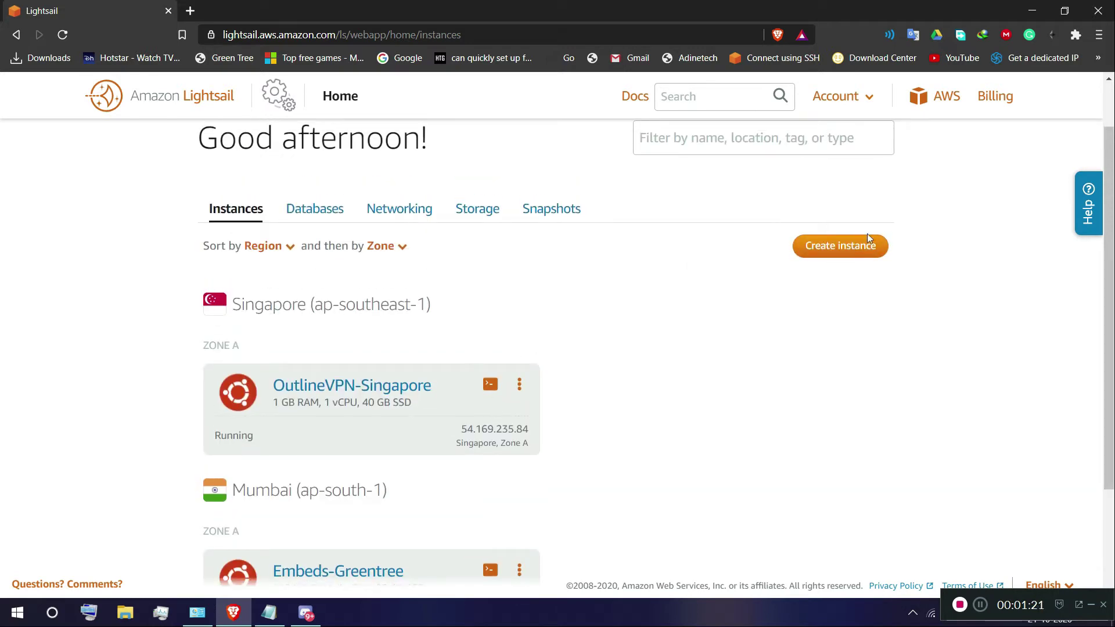
pyautogui.click(851, 246)
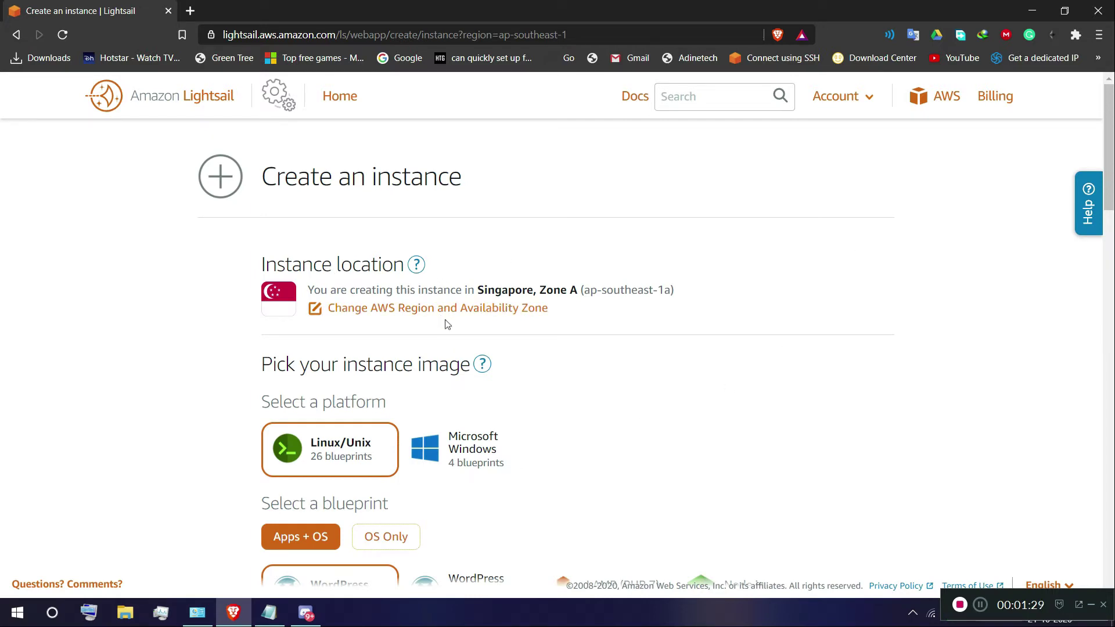
pyautogui.click(492, 311)
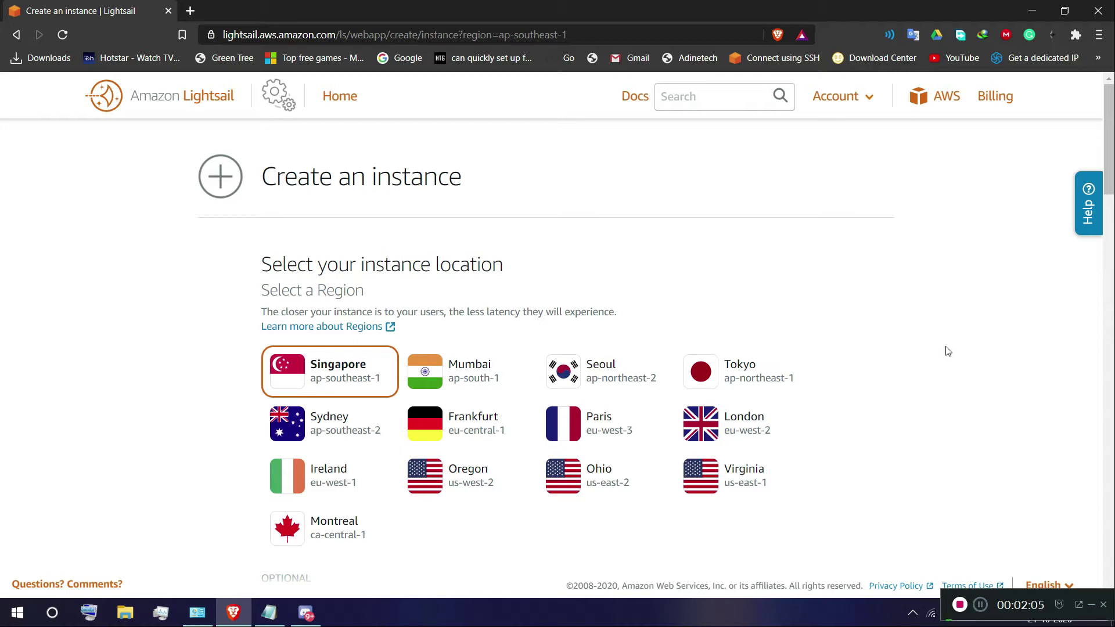
pyautogui.scroll(-2, 568, 312)
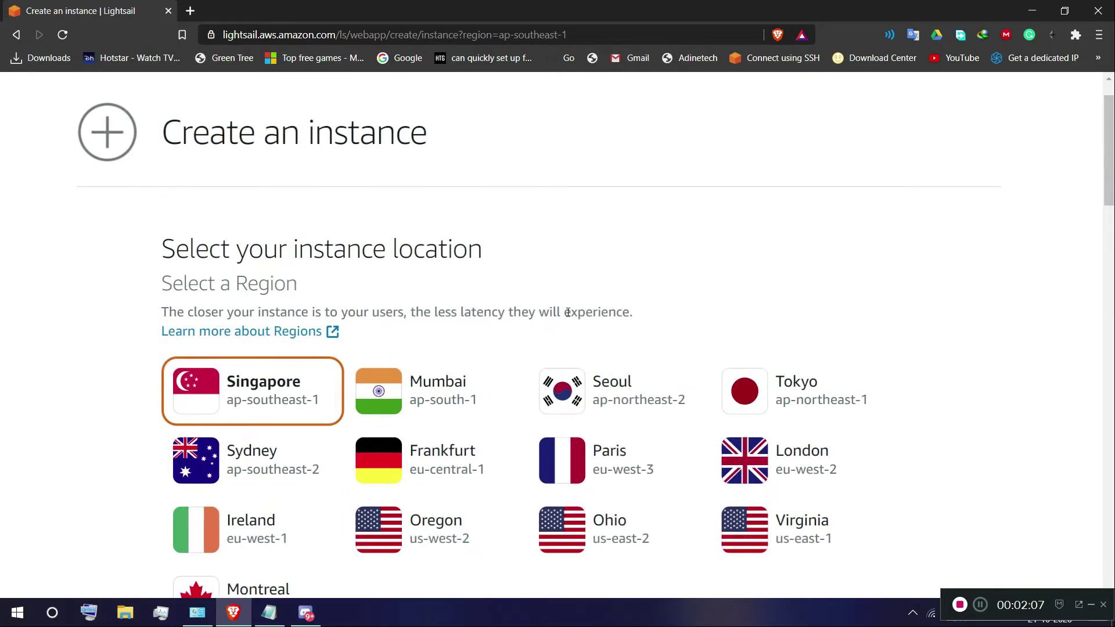
pyautogui.scroll(2, 580, 299)
pyautogui.scroll(-1, 593, 296)
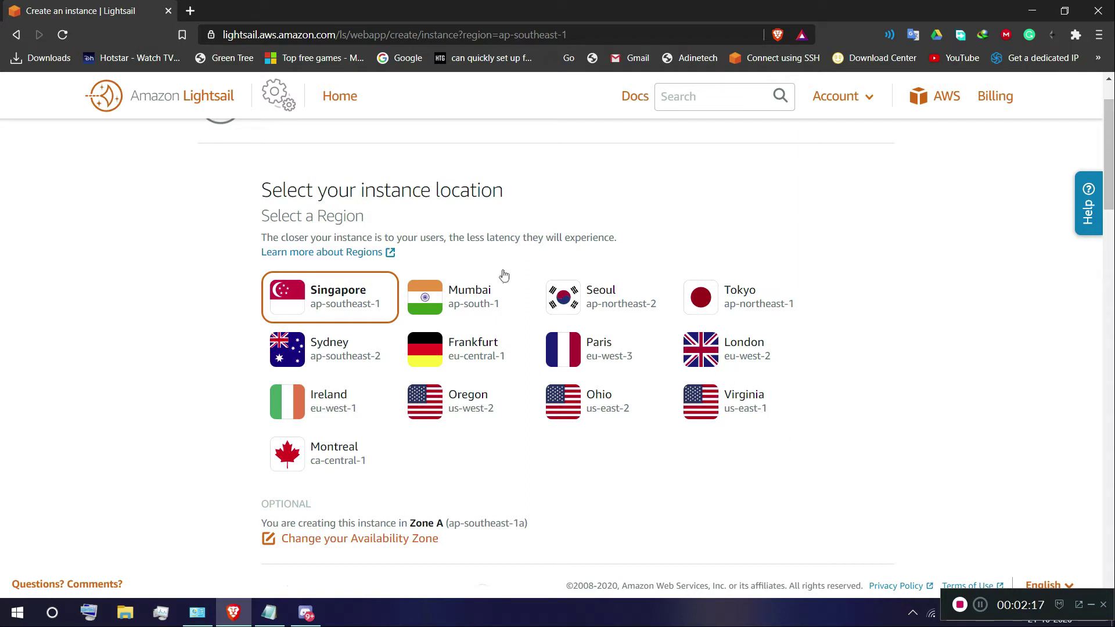
# - Choose the OS-only Ubuntu 18.04 LTS blueprint on the Linux/Unix platform as the instance image
pyautogui.scroll(-9, 623, 399)
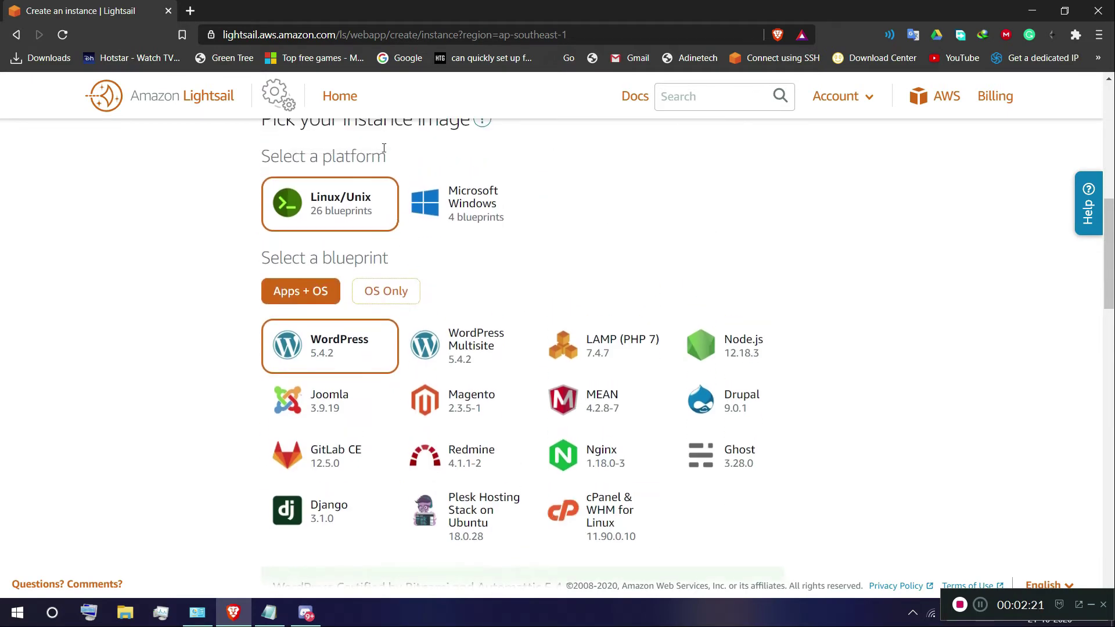
pyautogui.click(389, 292)
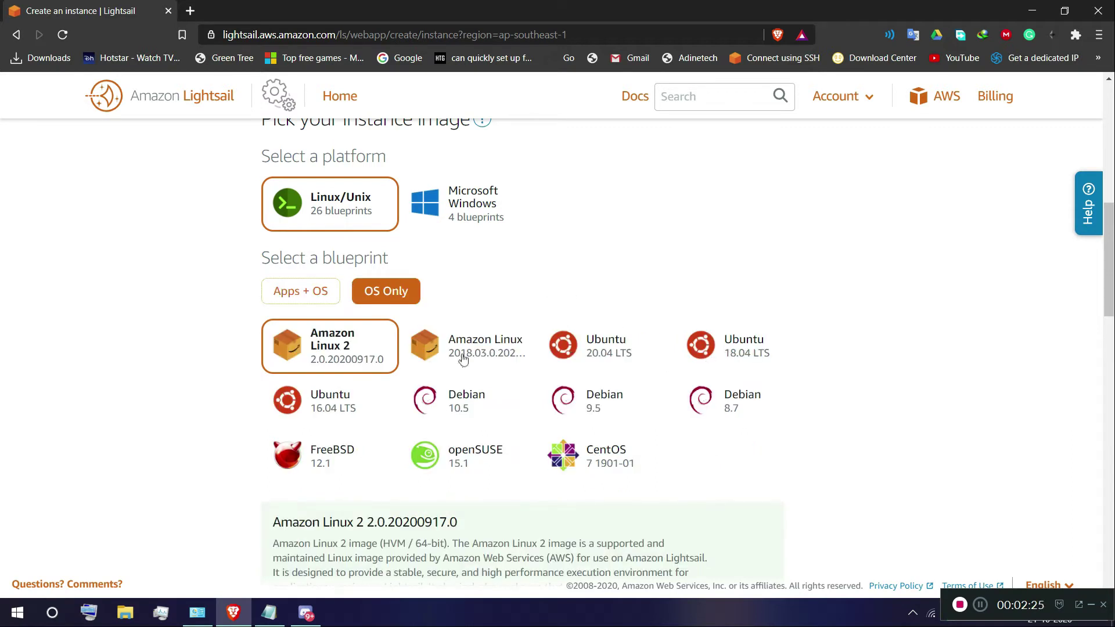
pyautogui.tripleClick(620, 356)
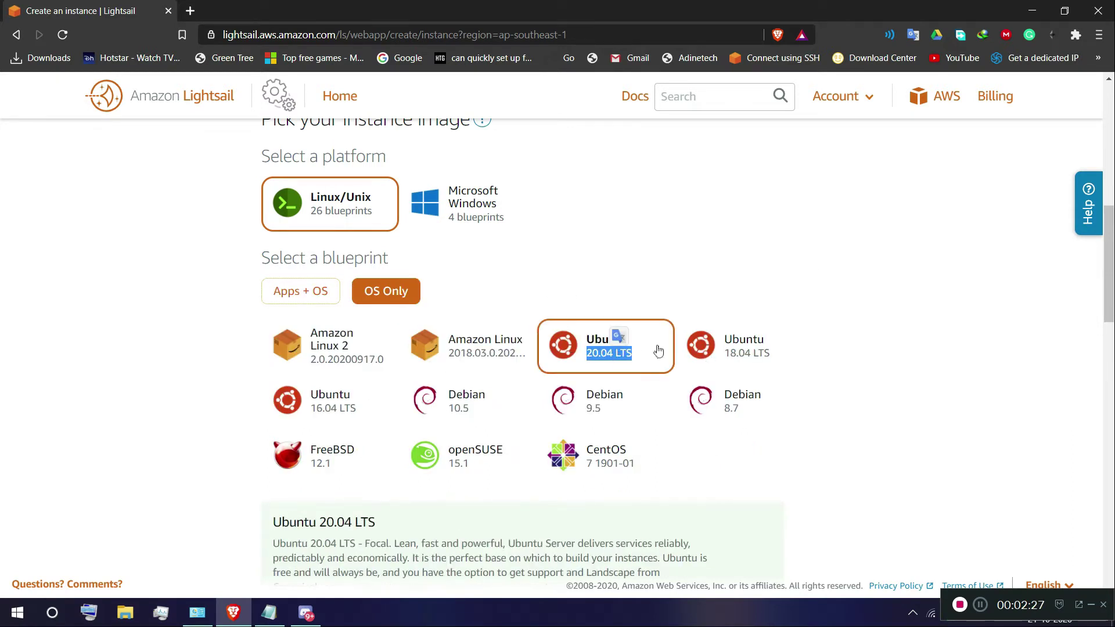
pyautogui.click(754, 334)
pyautogui.hotkey('ctrl', '+')
pyautogui.hotkey('ctrl', '+')
pyautogui.hotkey('ctrl', '+')
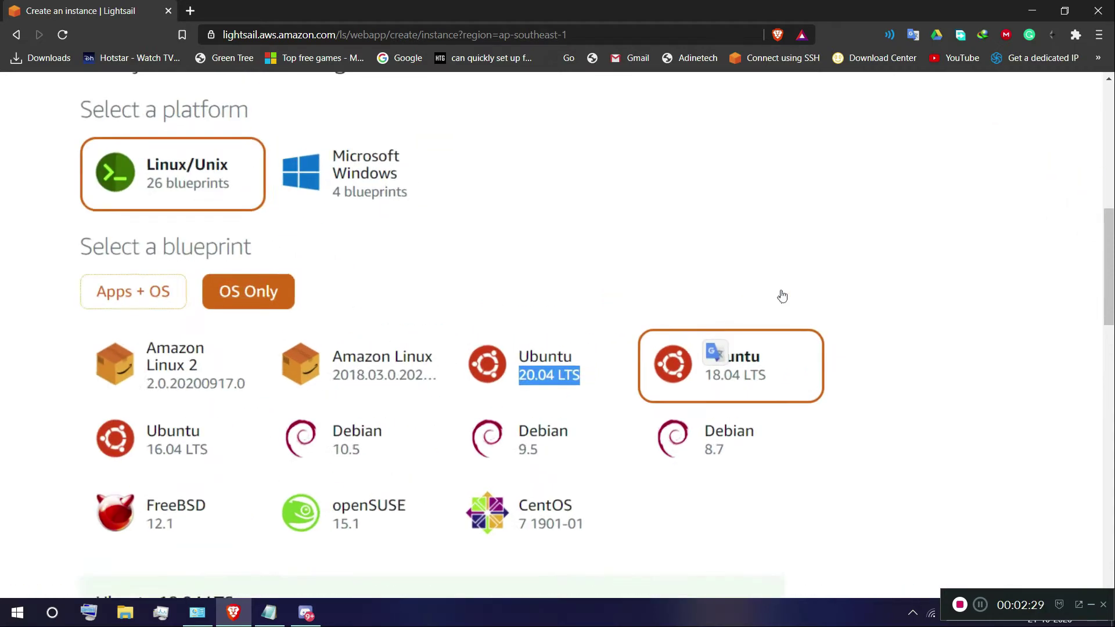
# - Review the Ubuntu image description and the optional launch script, SSH key pair and automatic snapshot settings
pyautogui.scroll(-5, 726, 470)
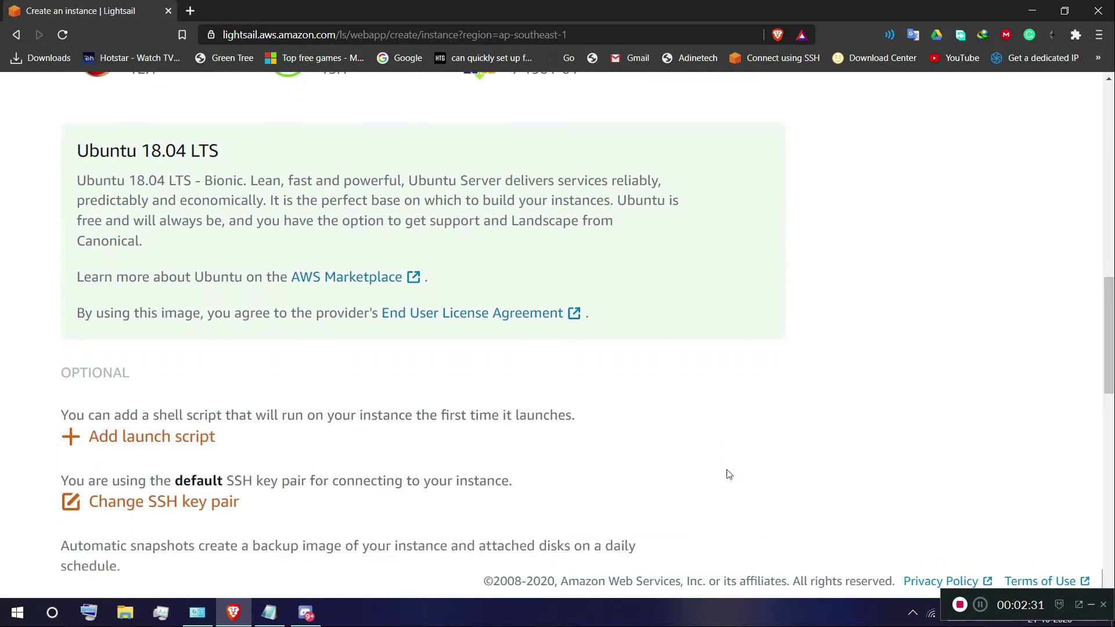
pyautogui.hotkey('ctrl', '-')
pyautogui.scroll(-3, 642, 466)
pyautogui.hotkey('ctrl', '+')
pyautogui.hotkey('ctrl', '+')
pyautogui.hotkey('ctrl', '+')
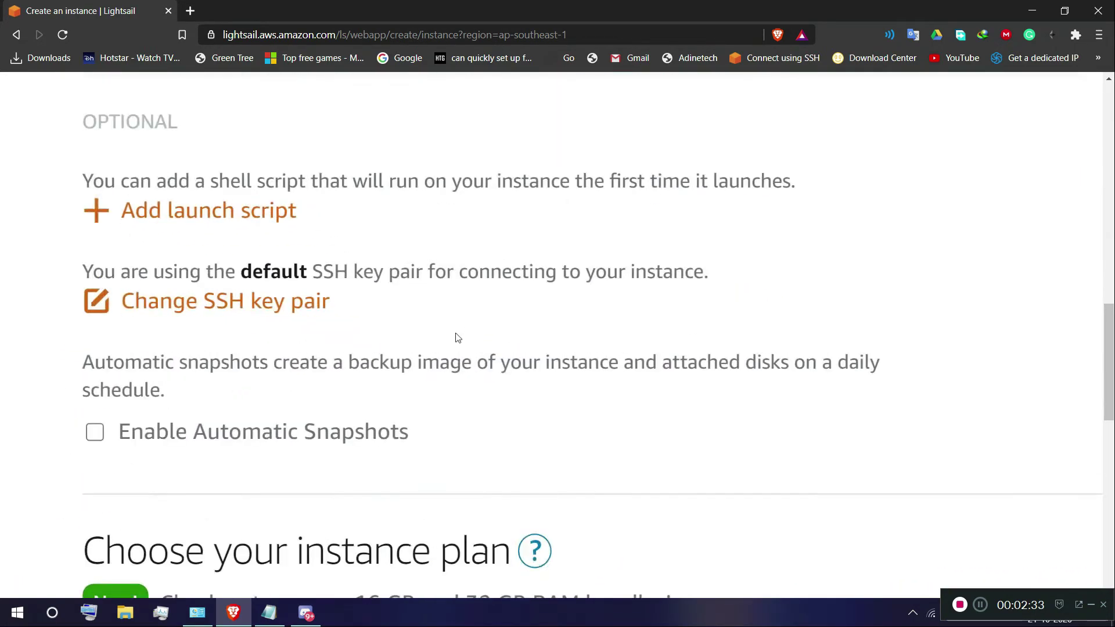
pyautogui.hotkey('ctrl', '-')
pyautogui.hotkey('ctrl', '-')
pyautogui.hotkey('ctrl', '-')
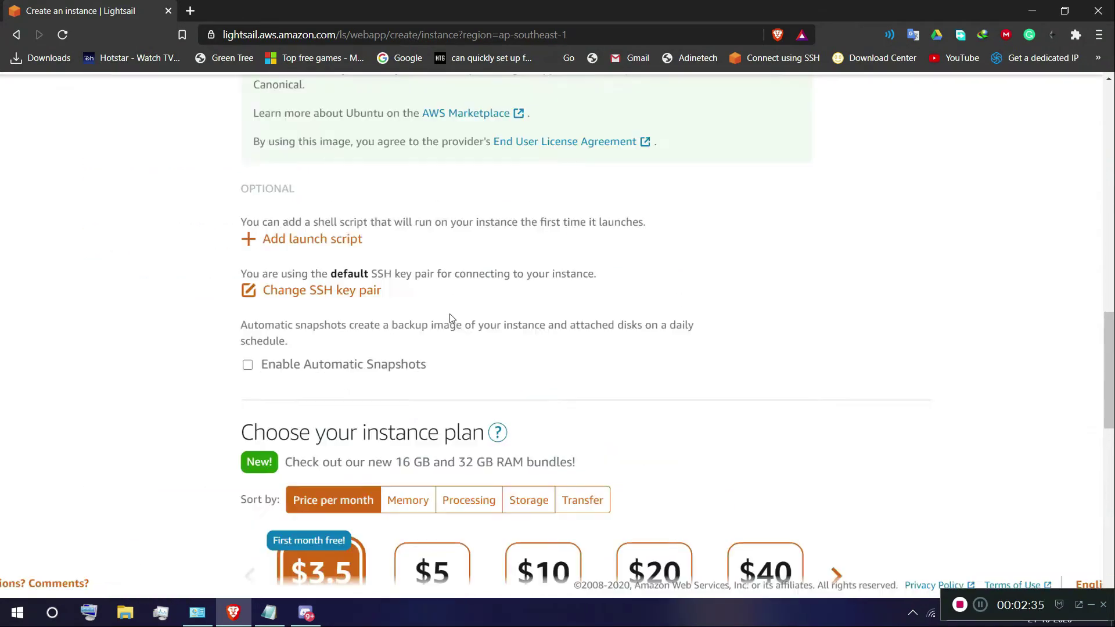
# - Compare the instance plans by monthly price, memory, processing, storage and transfer allowance
pyautogui.scroll(-3, 702, 221)
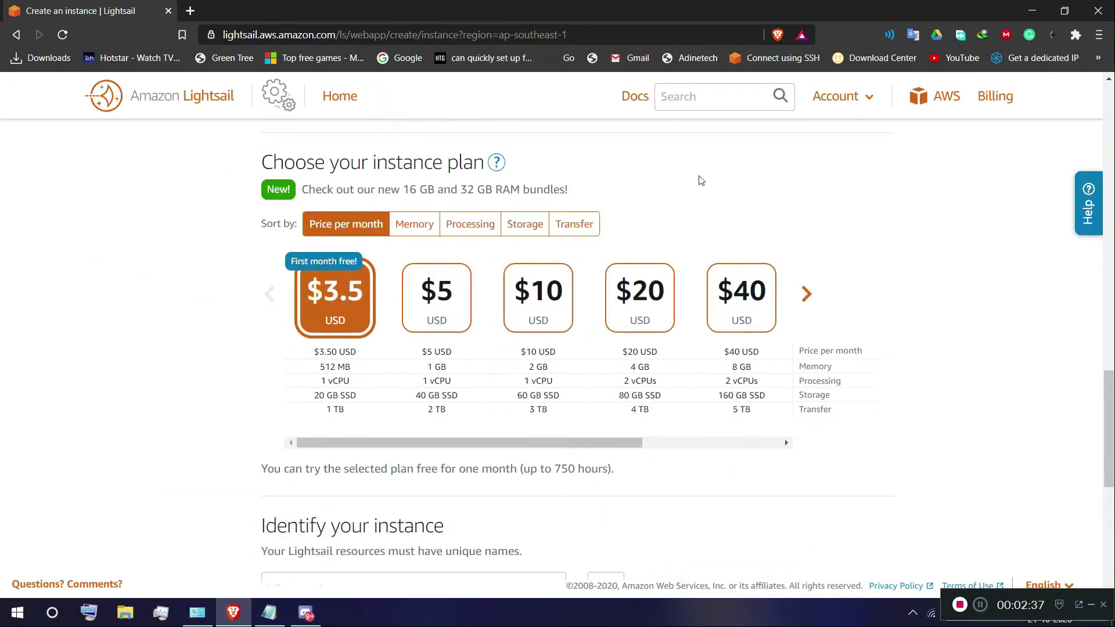
pyautogui.hotkey('ctrl', '+')
pyautogui.hotkey('ctrl', '+')
pyautogui.hotkey('ctrl', '+')
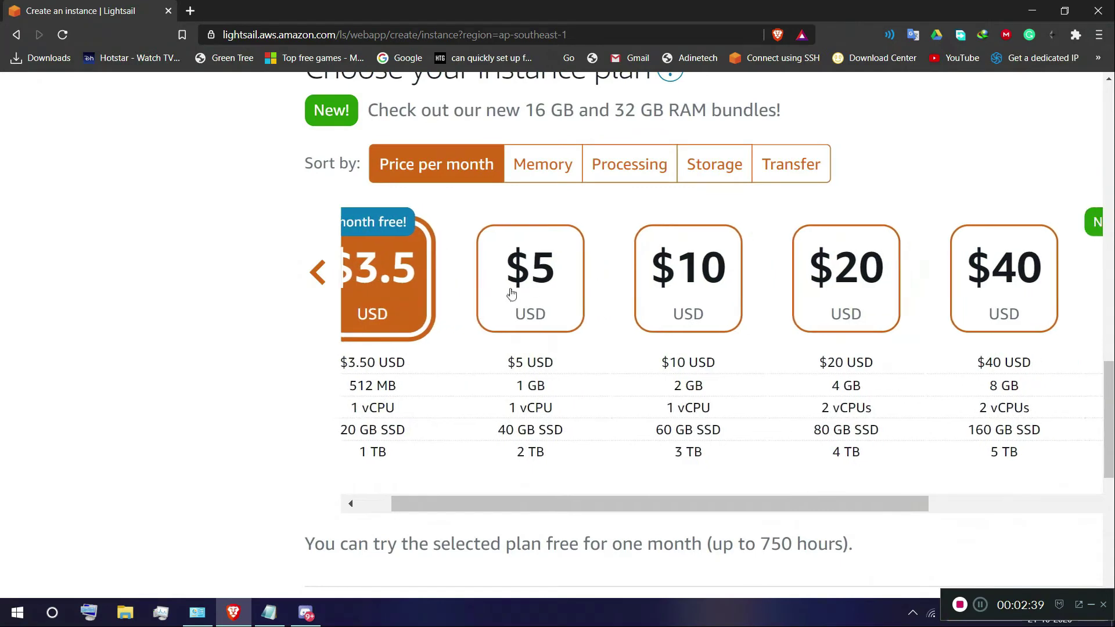
pyautogui.hotkey('ctrl', '+')
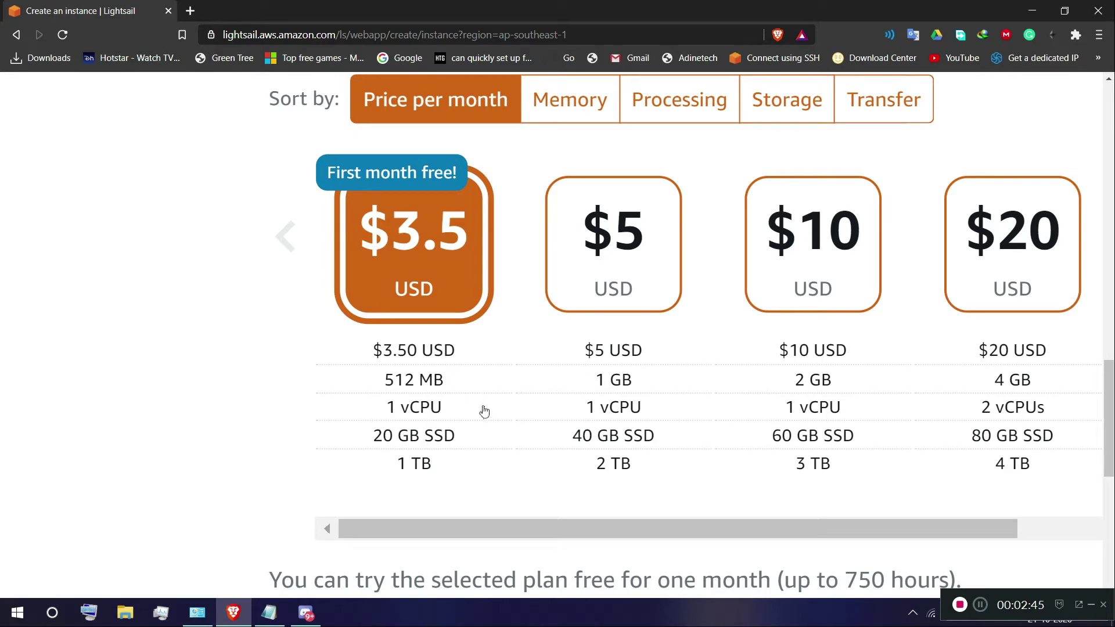
pyautogui.hotkey('ctrl', '-')
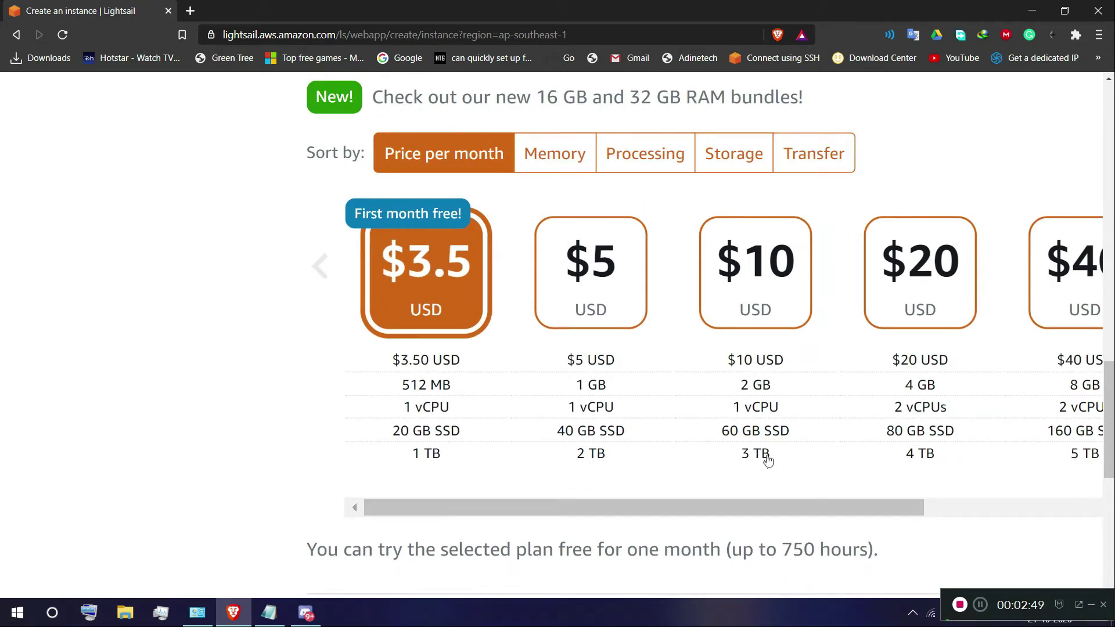
pyautogui.hotkey('ctrl', '-')
pyautogui.hotkey('ctrl', '-')
pyautogui.hotkey('ctrl', '-')
pyautogui.hotkey('ctrl', '-')
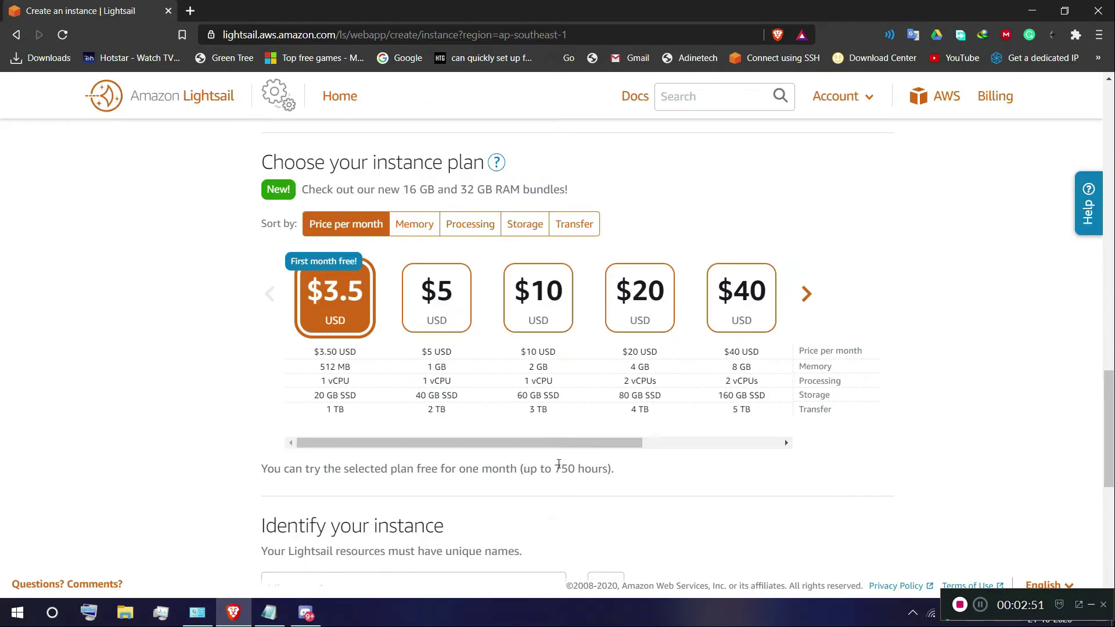
pyautogui.scroll(-1, 637, 481)
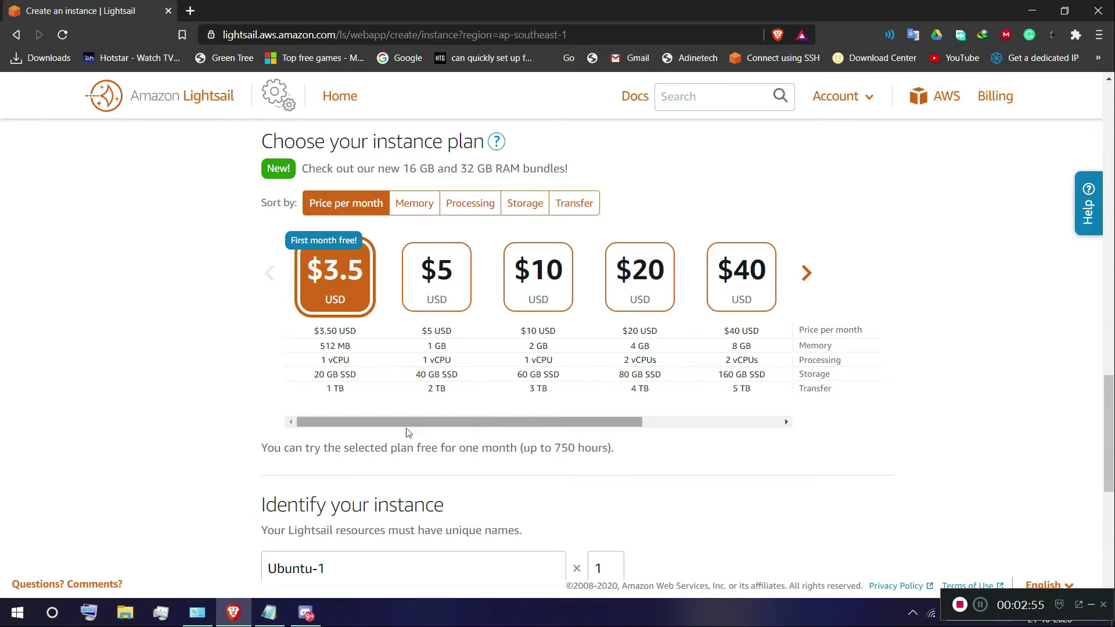
pyautogui.keyDown('ctrl'); pyautogui.scroll(5, 401, 431); pyautogui.keyUp('ctrl')
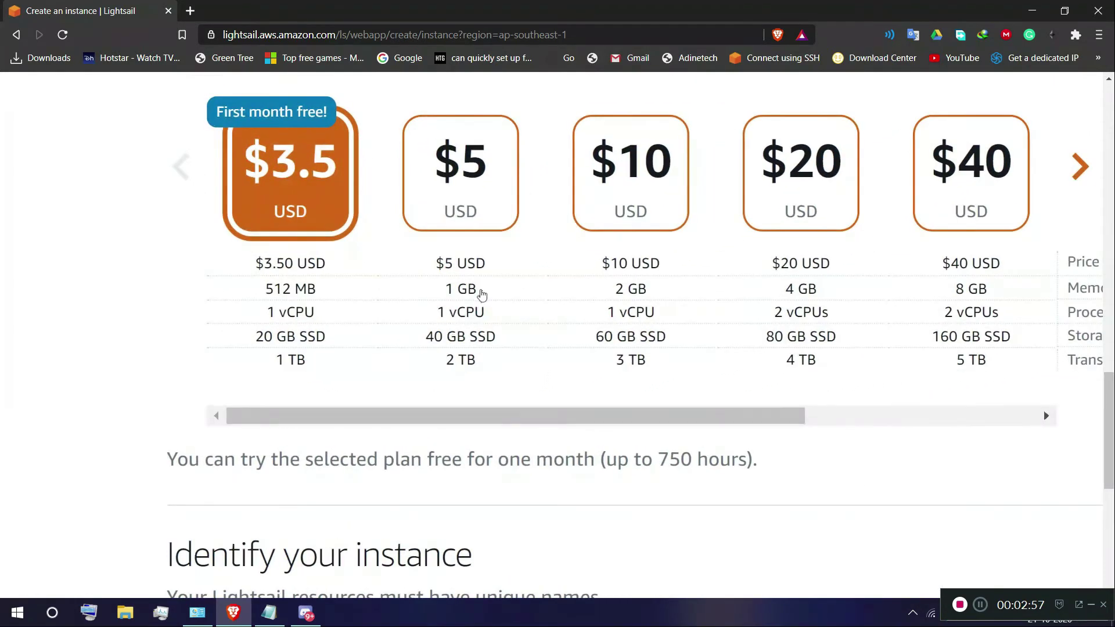
pyautogui.scroll(2, 456, 224)
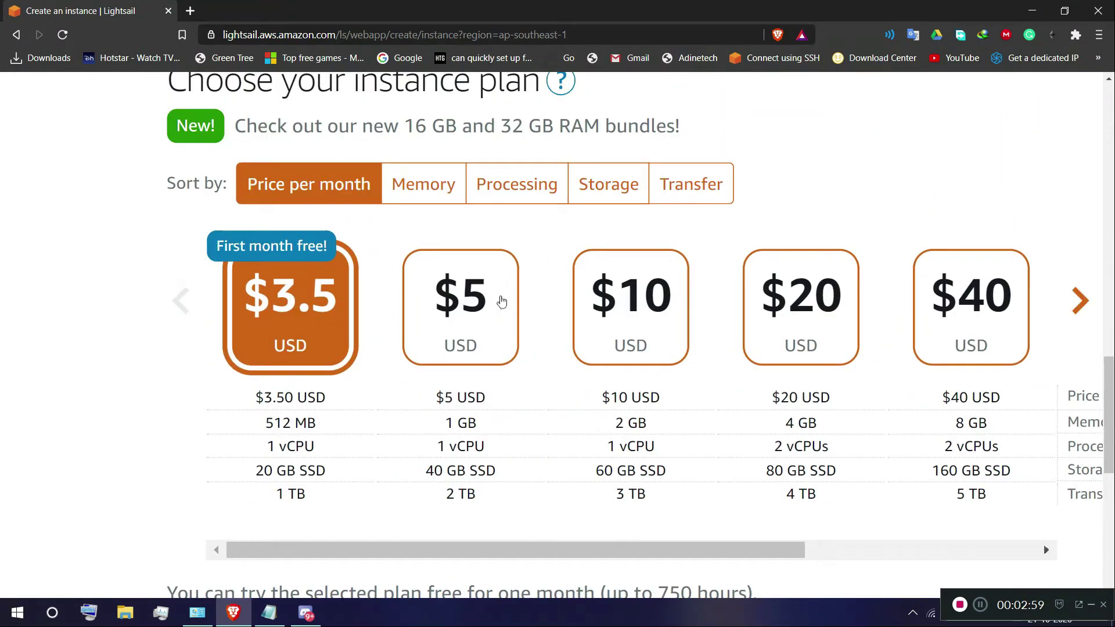
pyautogui.hotkey('ctrl', '0')
# - Create one instance named Ubuntu-1 with the preselected $3.5 plan
pyautogui.scroll(-3, 500, 301)
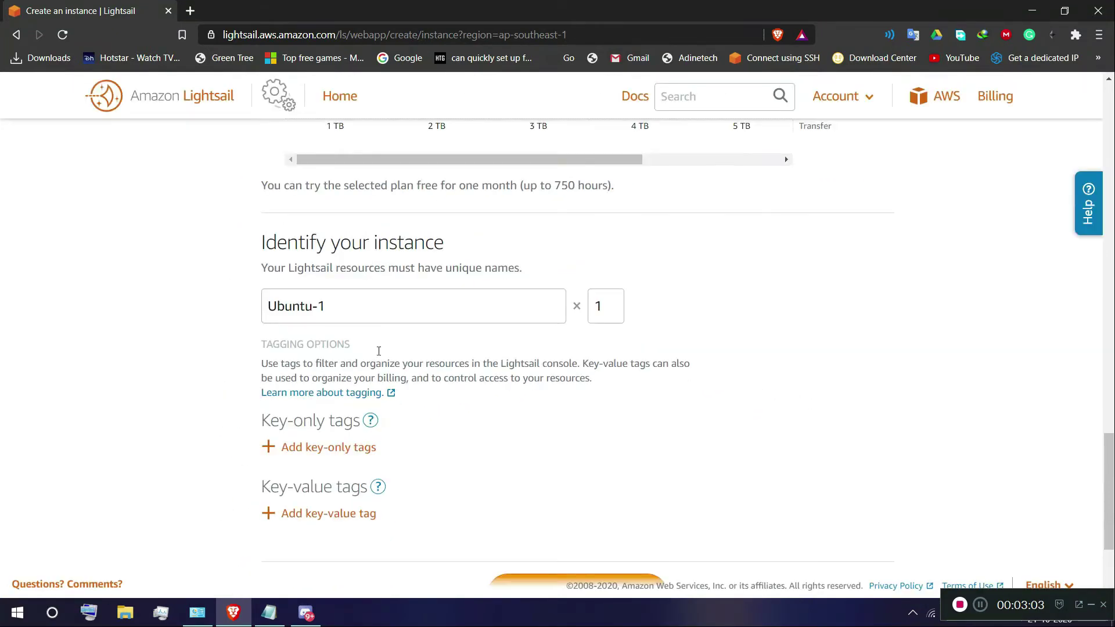
pyautogui.scroll(-3, 383, 377)
pyautogui.click(578, 430)
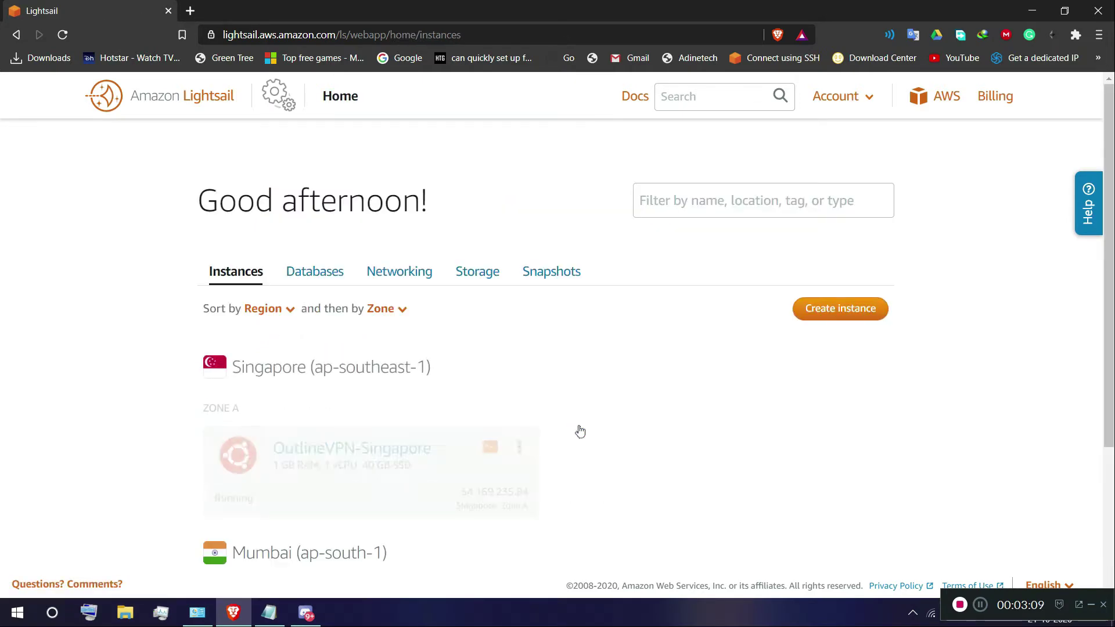
# - Open the new Ubuntu-1 instance's networking settings and go to its firewall rules
pyautogui.scroll(-1, 672, 366)
pyautogui.scroll(3, 864, 283)
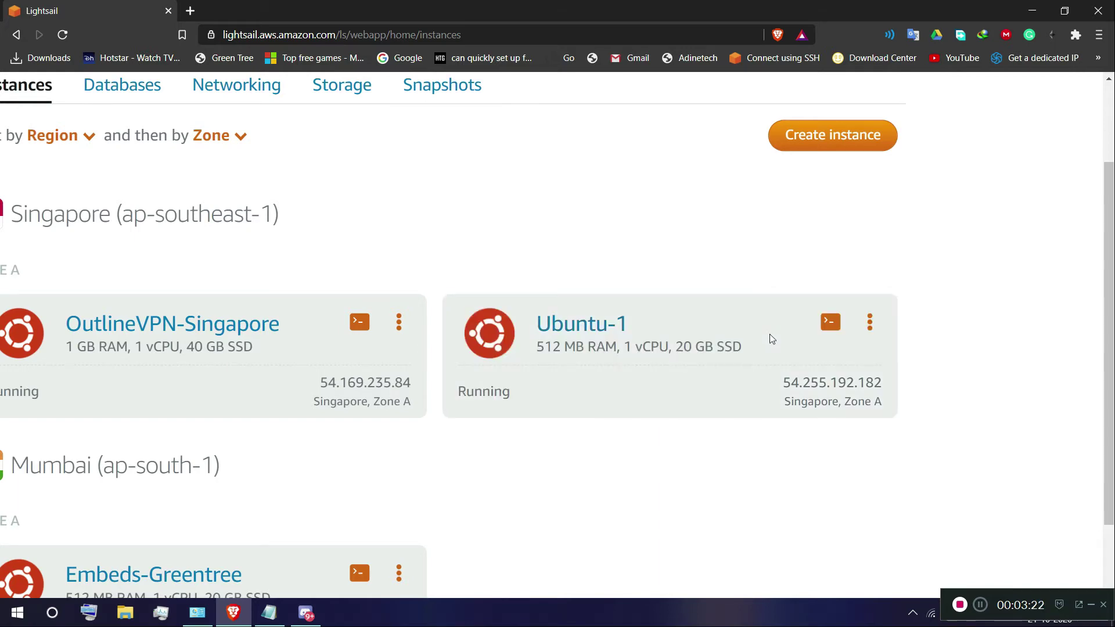
pyautogui.scroll(-2, 769, 334)
pyautogui.scroll(4, 770, 333)
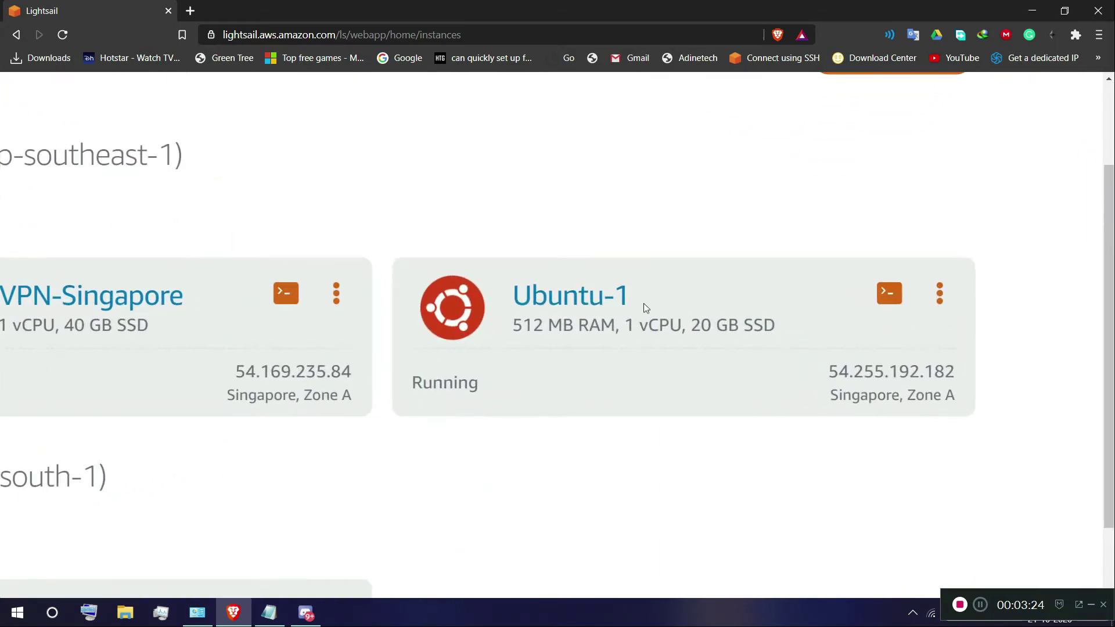
pyautogui.scroll(-4, 644, 303)
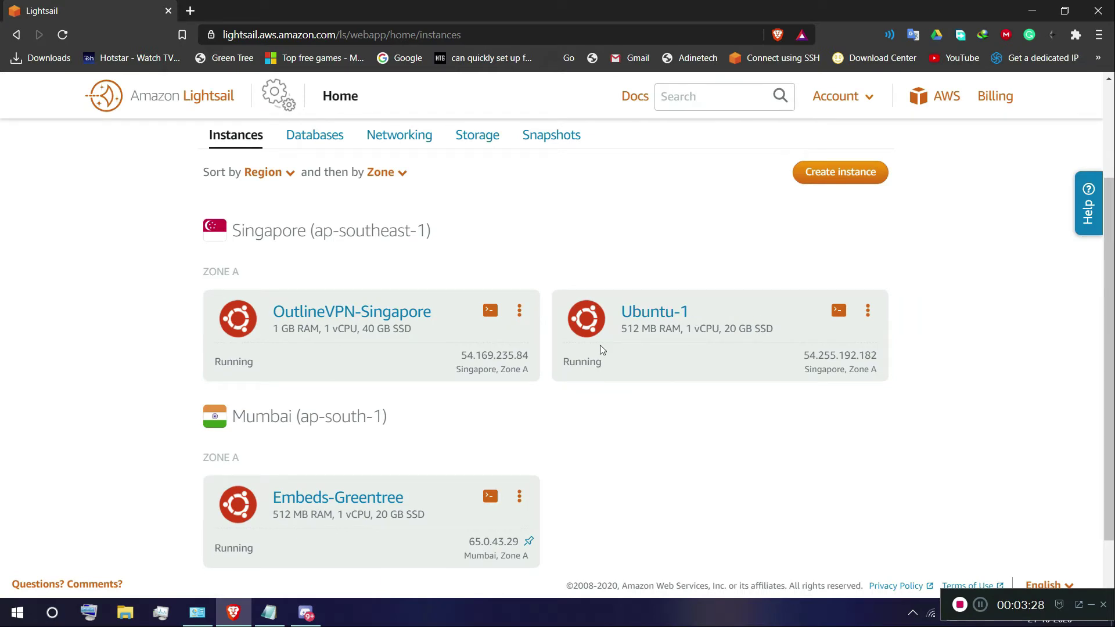
pyautogui.scroll(2, 601, 345)
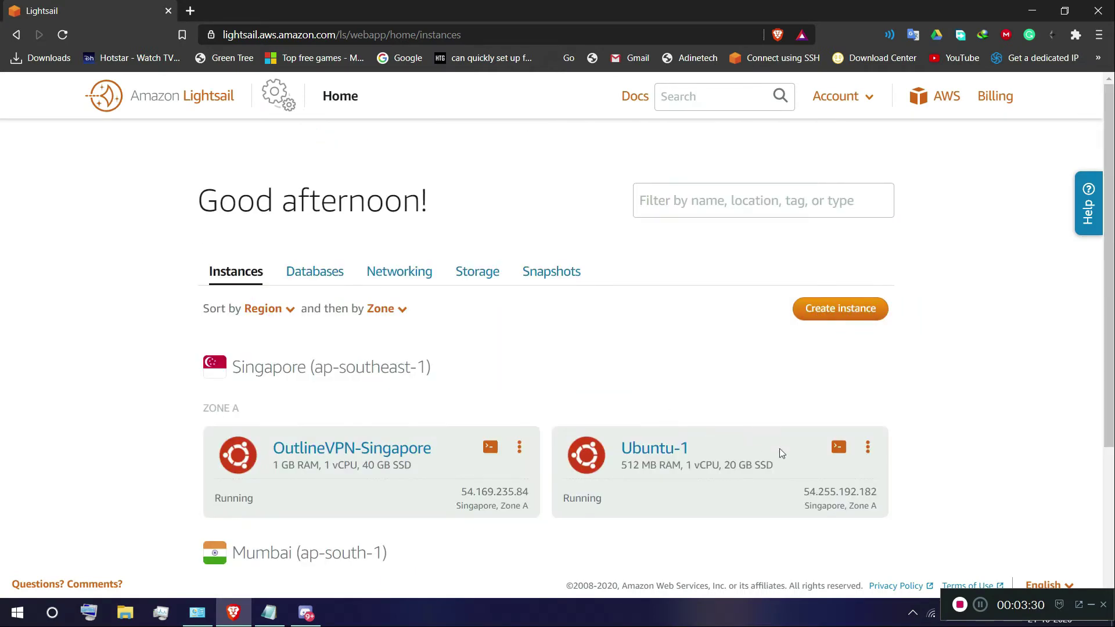
pyautogui.click(651, 448)
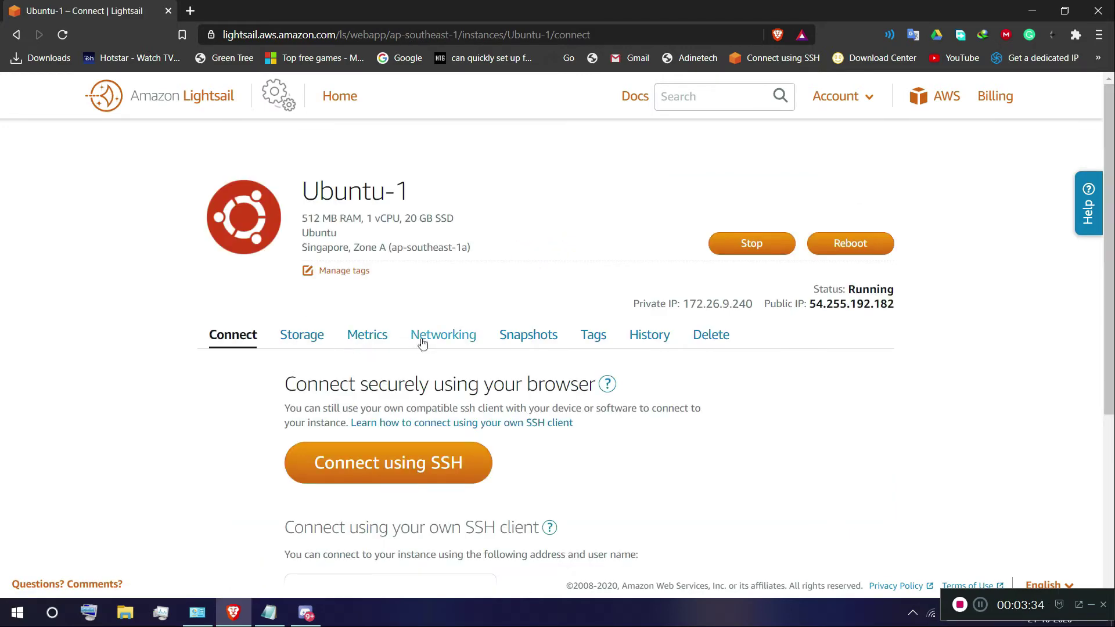
pyautogui.click(438, 343)
pyautogui.scroll(-3, 405, 441)
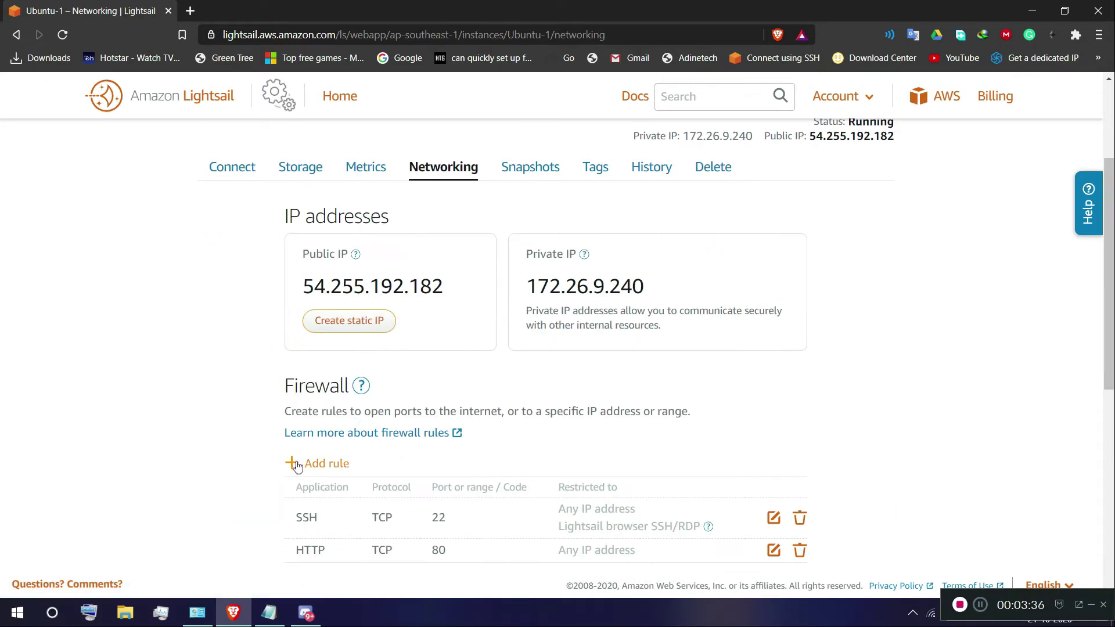
# - Add a firewall rule to the instance that opens all protocols on every port to any IP address
pyautogui.scroll(-1, 297, 464)
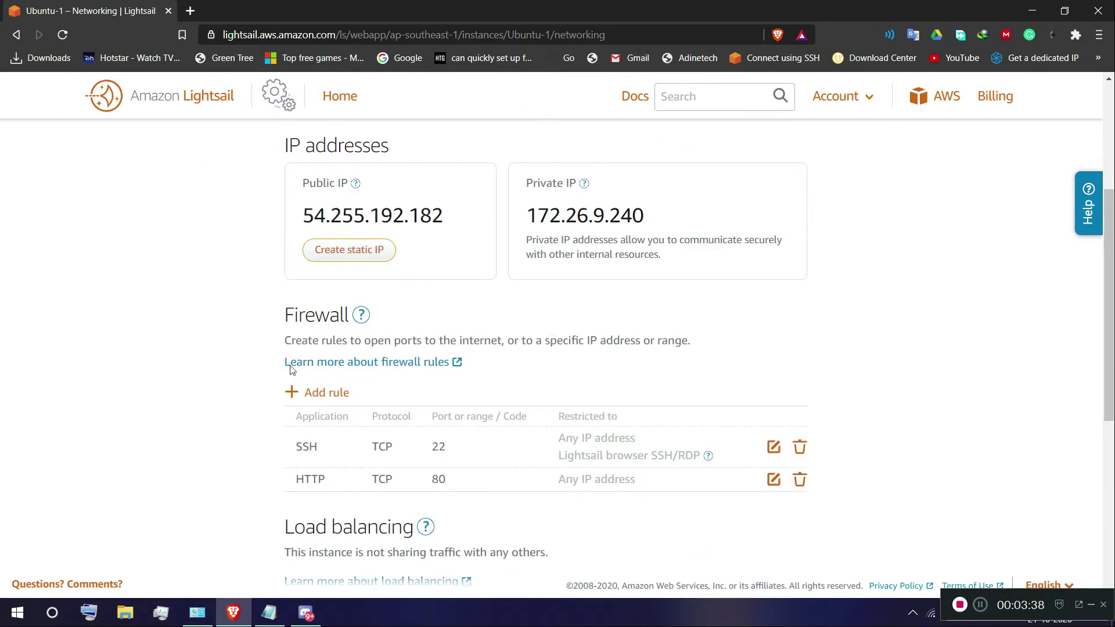
pyautogui.click(324, 397)
pyautogui.click(354, 468)
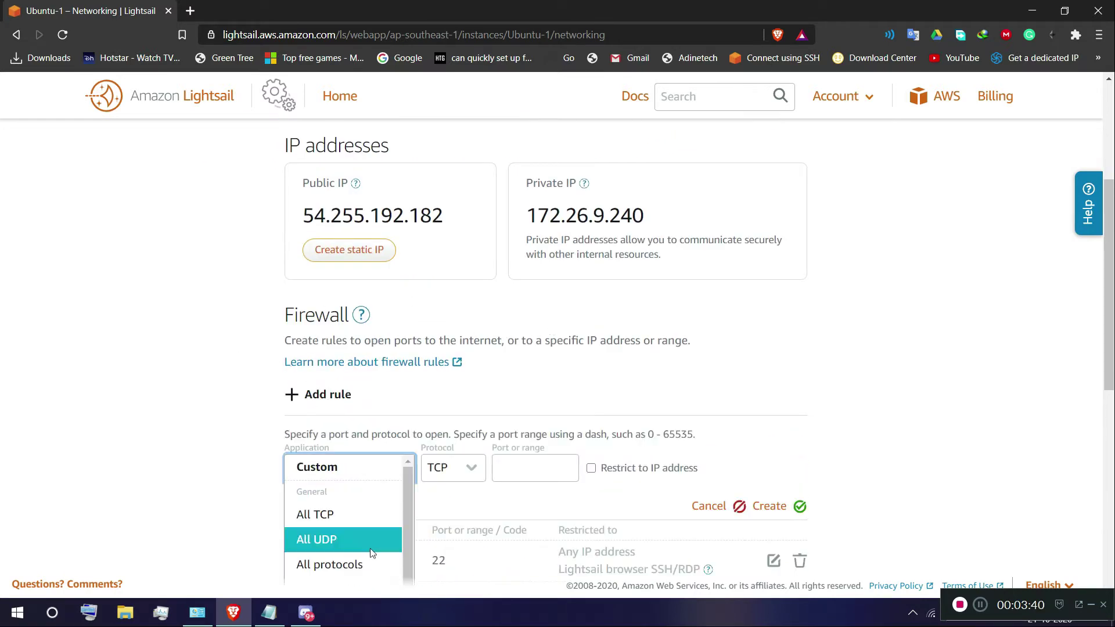
pyautogui.scroll(-1, 370, 548)
pyautogui.click(341, 532)
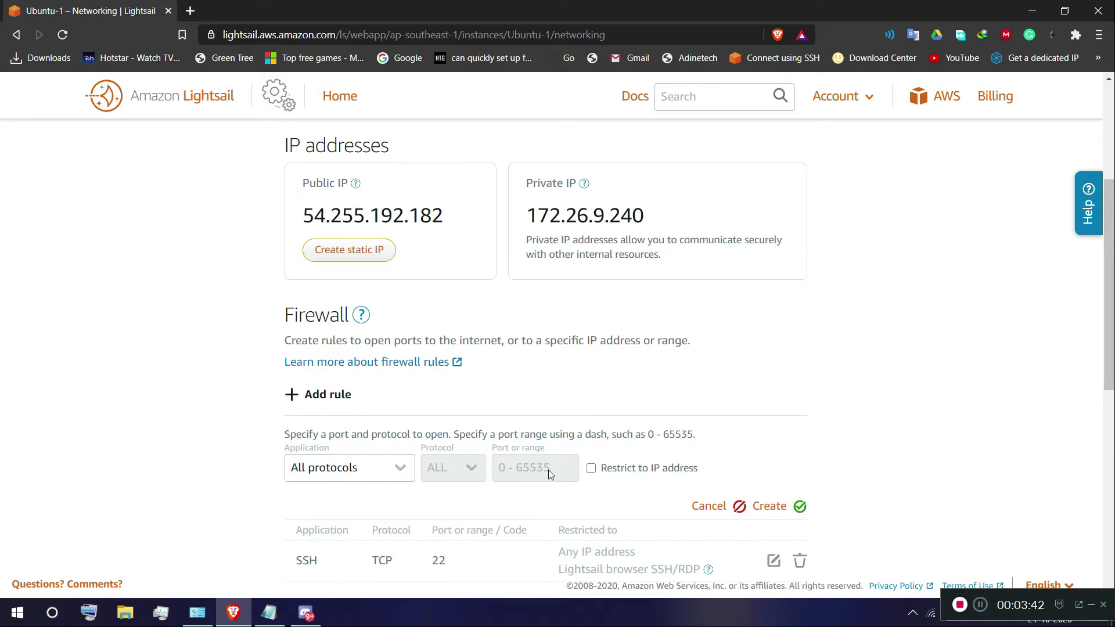
pyautogui.click(781, 506)
pyautogui.scroll(-2, 600, 411)
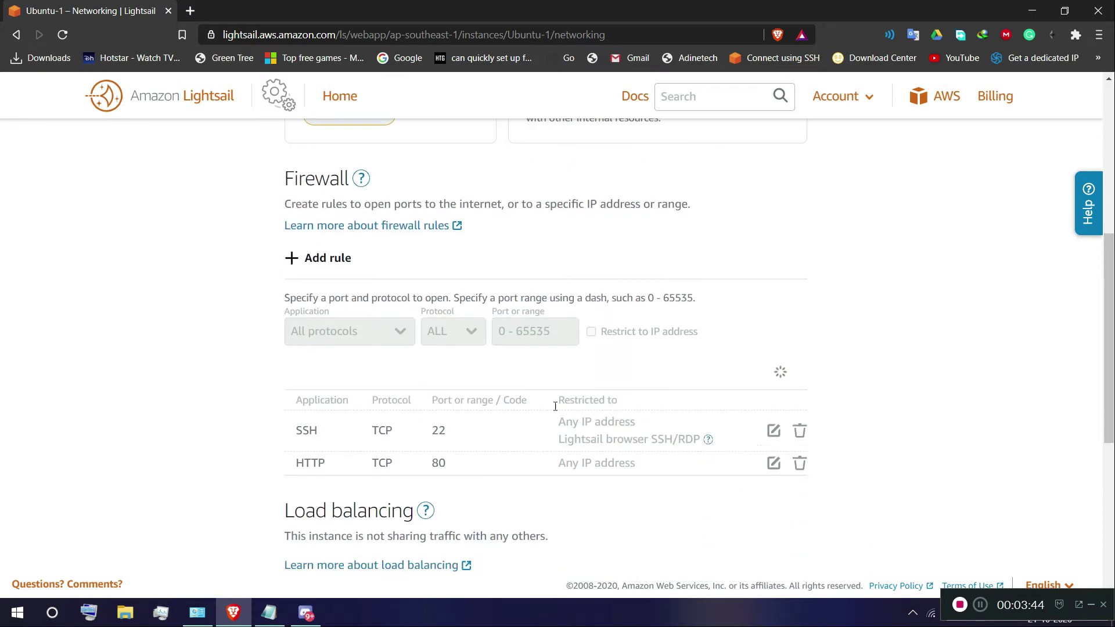
pyautogui.scroll(3, 444, 465)
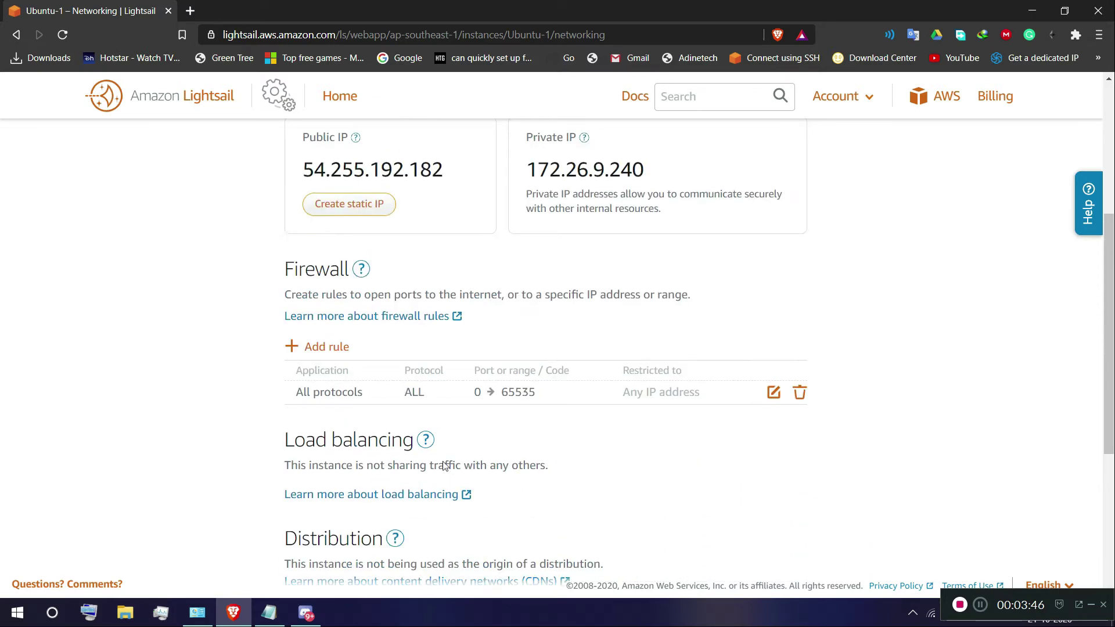
# - Start creating a static IP from the instance's public IP address settings
pyautogui.scroll(5, 364, 349)
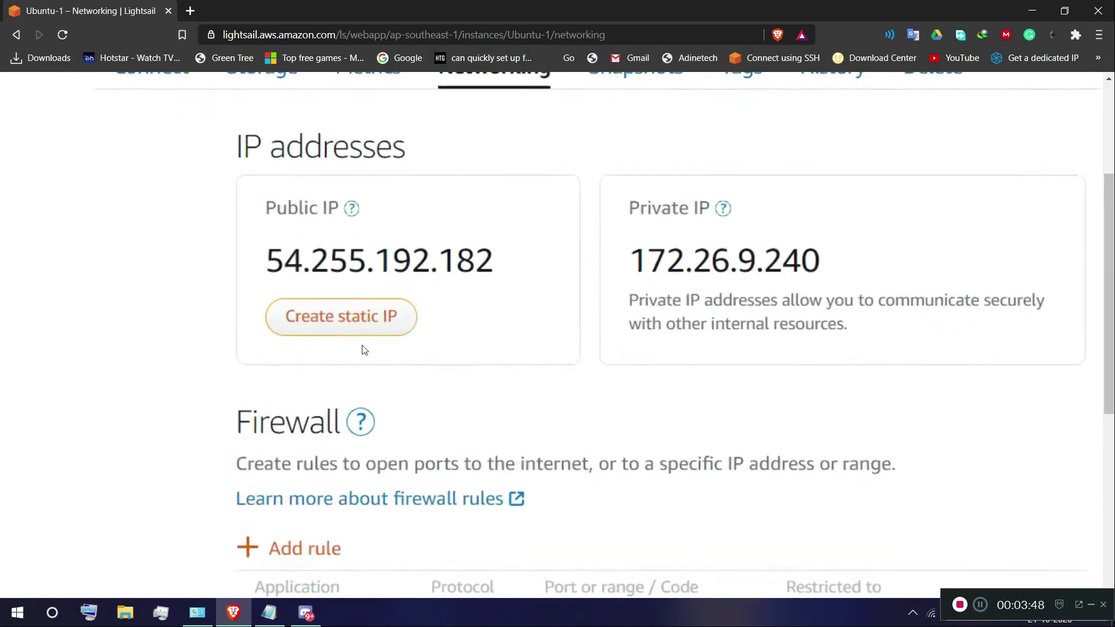
pyautogui.scroll(3, 361, 336)
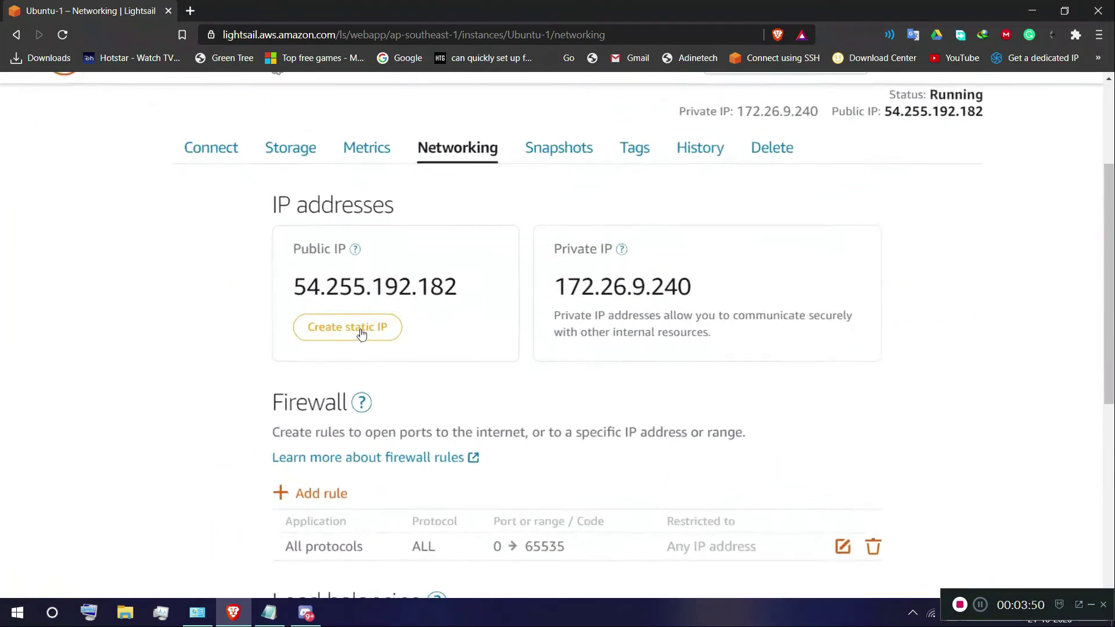
pyautogui.rightClick(362, 335)
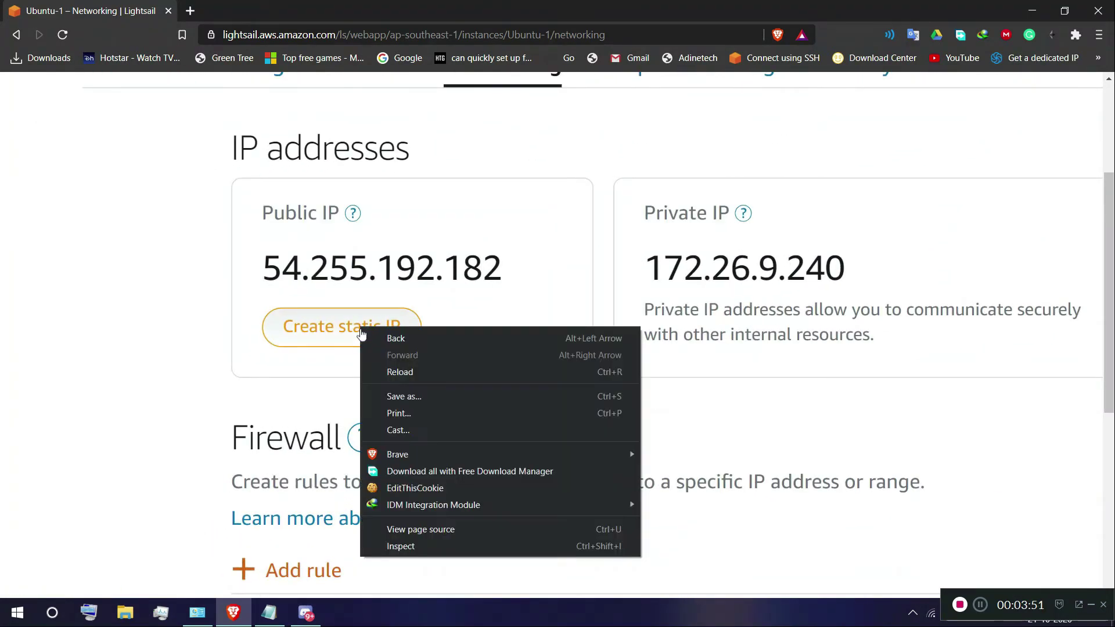
pyautogui.click(482, 266)
pyautogui.doubleClick(481, 267)
pyautogui.click(810, 318)
pyautogui.hscroll(3, 769, 338)
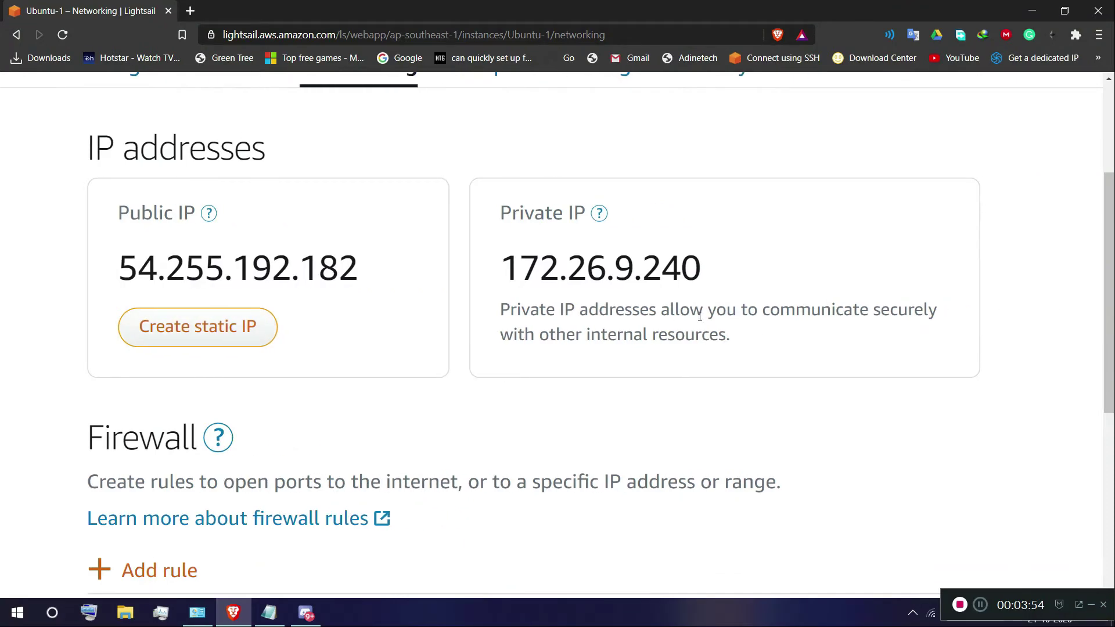
pyautogui.click(211, 330)
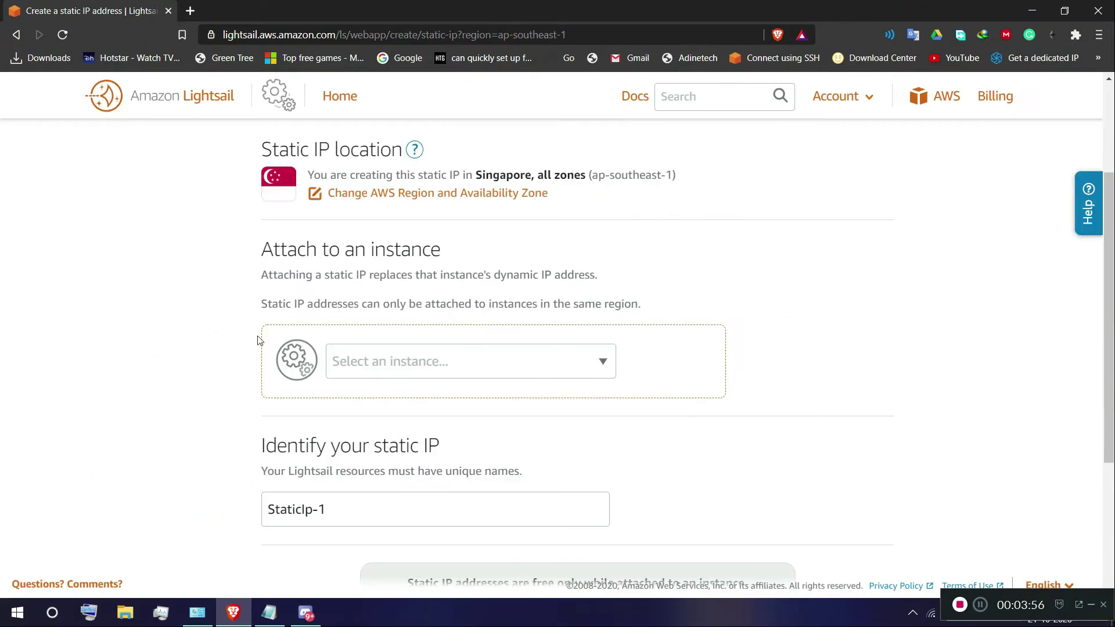
# - Attach the static IP to the Ubuntu-1 instance and create it with the preset name StaticIp-1
pyautogui.click(377, 355)
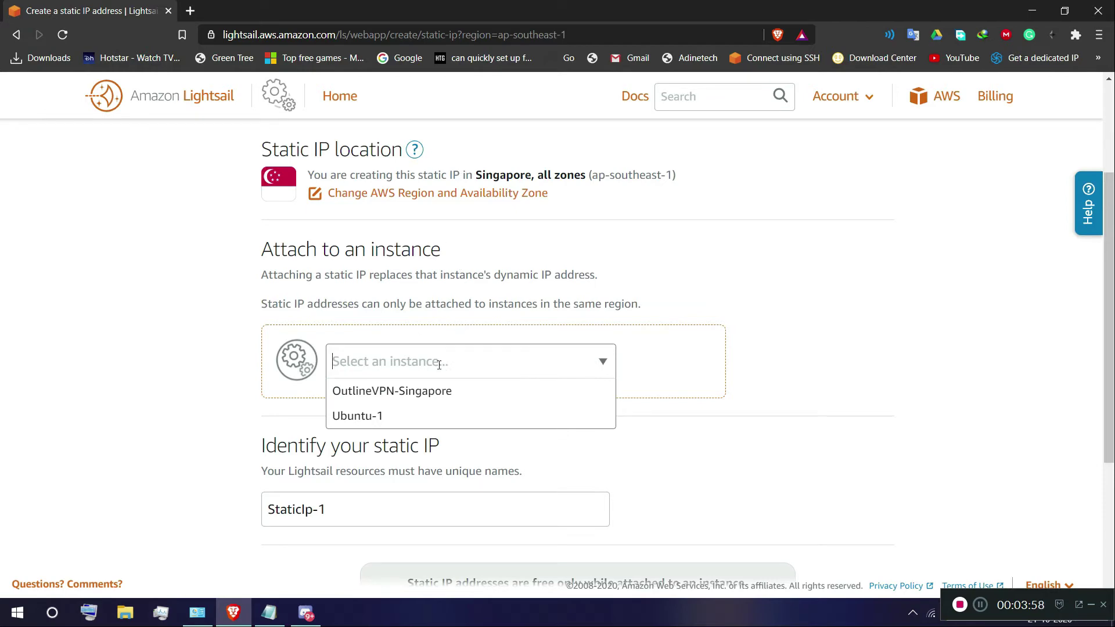
pyautogui.click(385, 415)
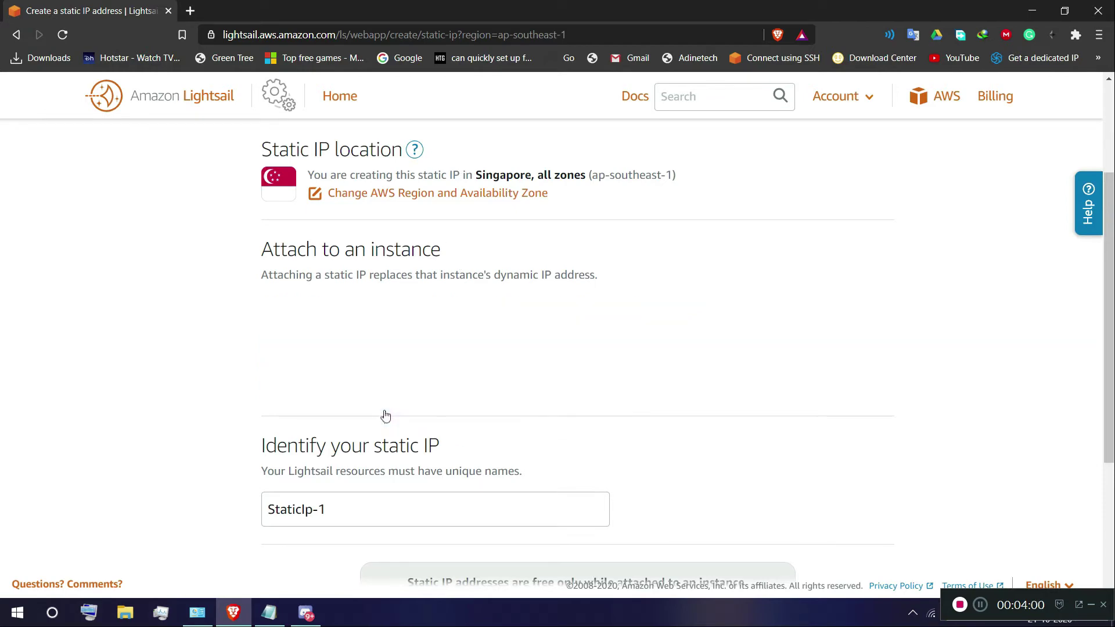
pyautogui.scroll(-3, 619, 460)
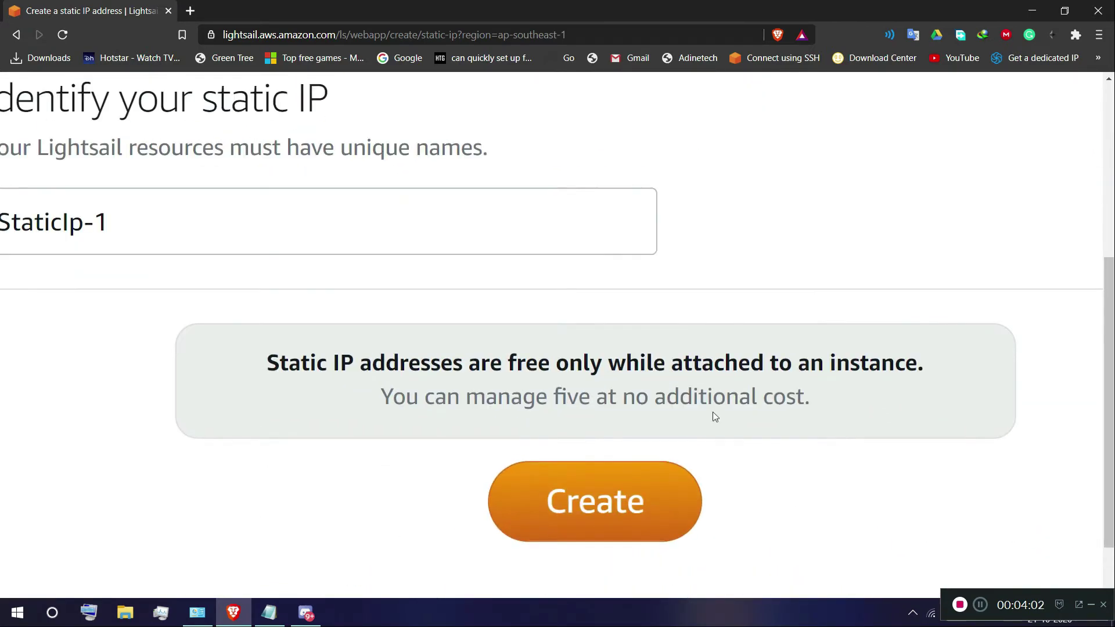
pyautogui.moveTo(988, 367); pyautogui.dragTo(927, 353)
pyautogui.scroll(-5, 877, 404)
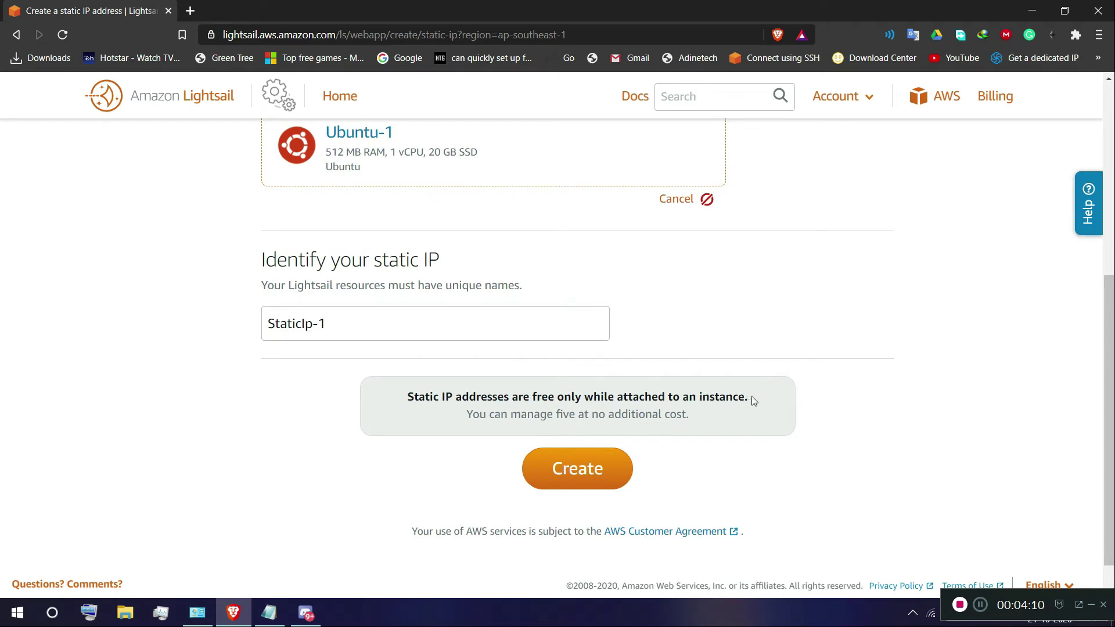
pyautogui.moveTo(752, 396)
pyautogui.mouseDown()
pyautogui.moveTo(654, 397)
pyautogui.moveTo(768, 401)
pyautogui.moveTo(463, 410)
pyautogui.moveTo(777, 374)
pyautogui.moveTo(753, 387)
pyautogui.mouseUp()
pyautogui.click(584, 473)
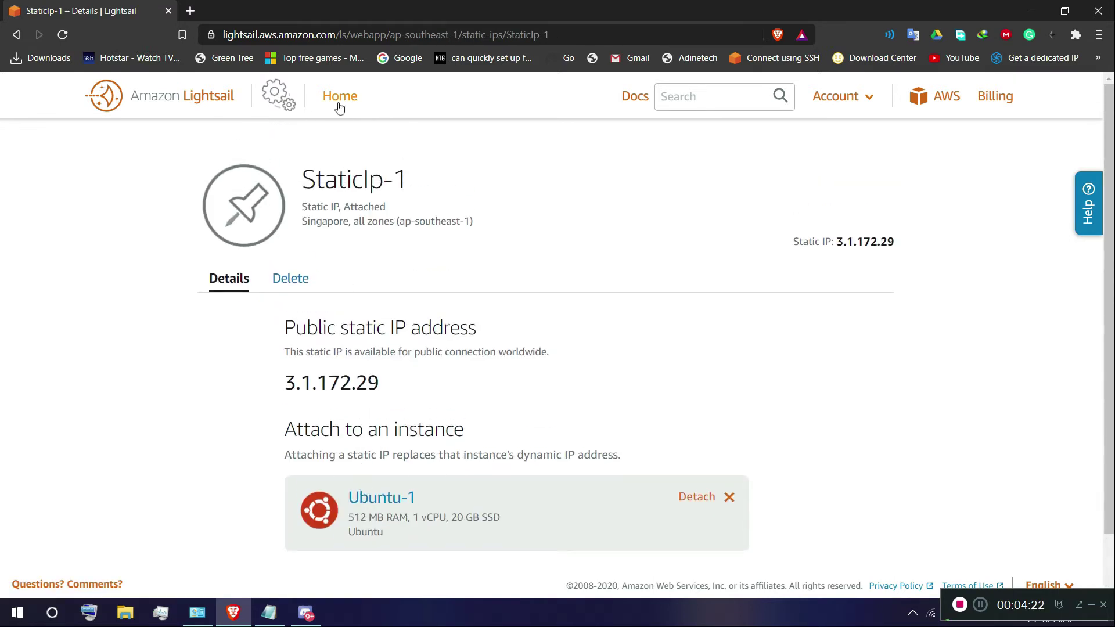
# - Return to the Lightsail home page and open the browser-based SSH terminal of the Ubuntu-1 instance
pyautogui.click(339, 105)
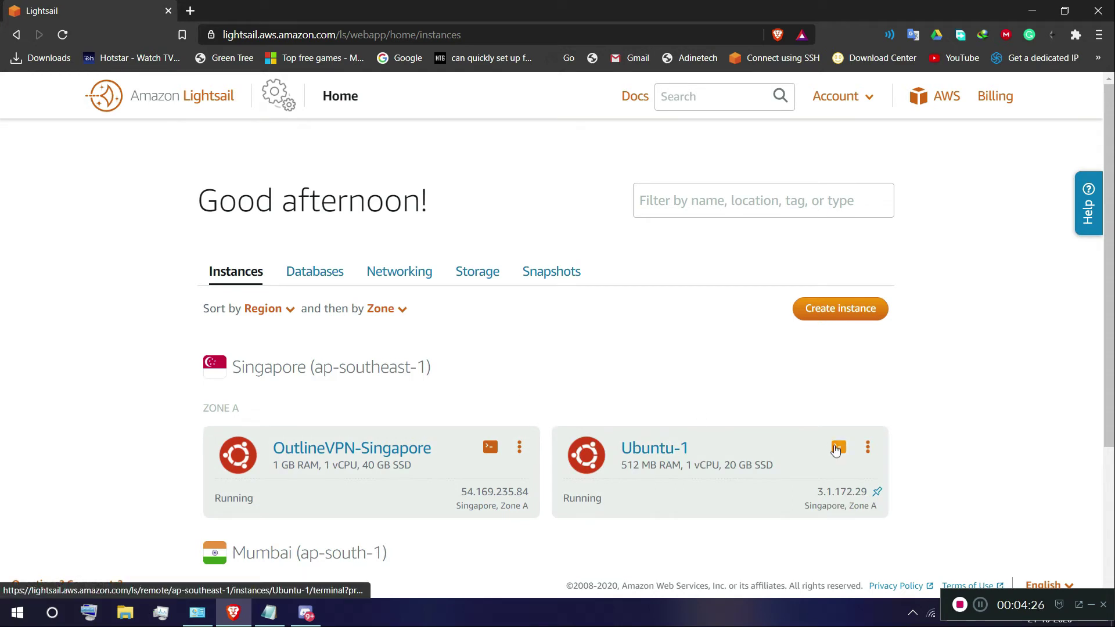
pyautogui.moveTo(837, 449); pyautogui.dragTo(369, 11)
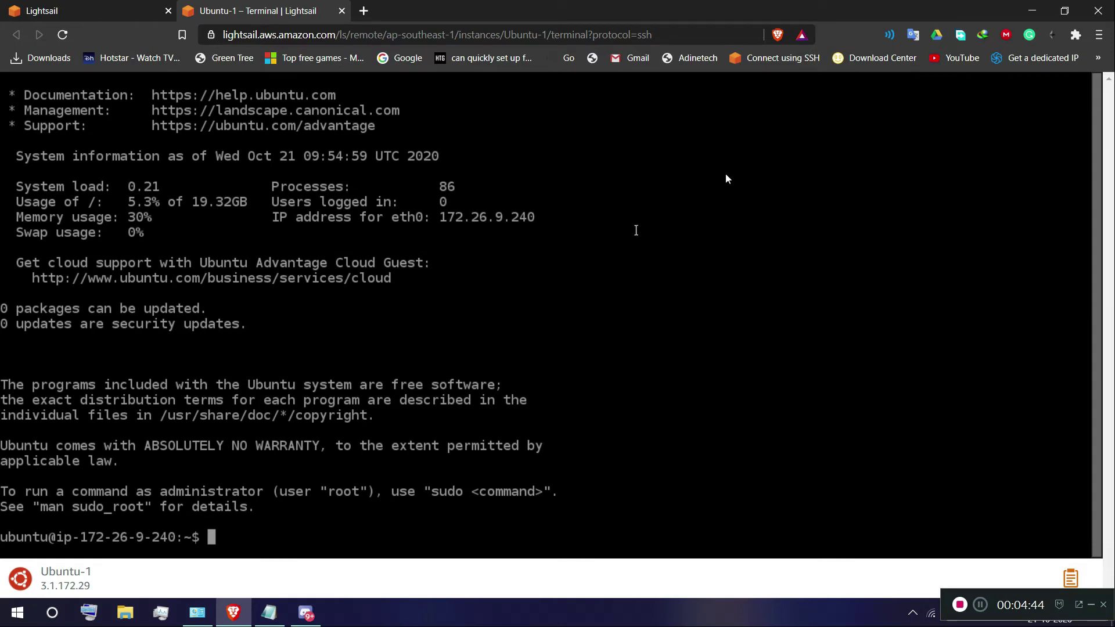
pyautogui.moveTo(553, 229); pyautogui.dragTo(471, 218)
pyautogui.click(553, 229)
pyautogui.click(61, 11)
pyautogui.click(264, 10)
# - Open the Outline VPN website getoutline.org in a new browser tab
pyautogui.click(364, 11)
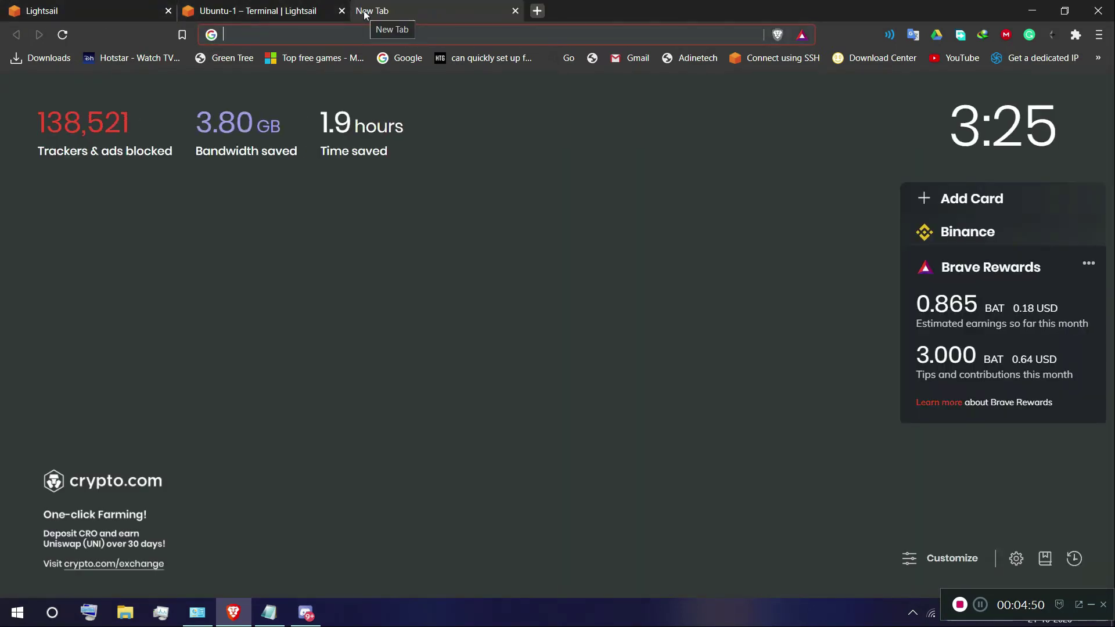
pyautogui.write('GEToutline.org')
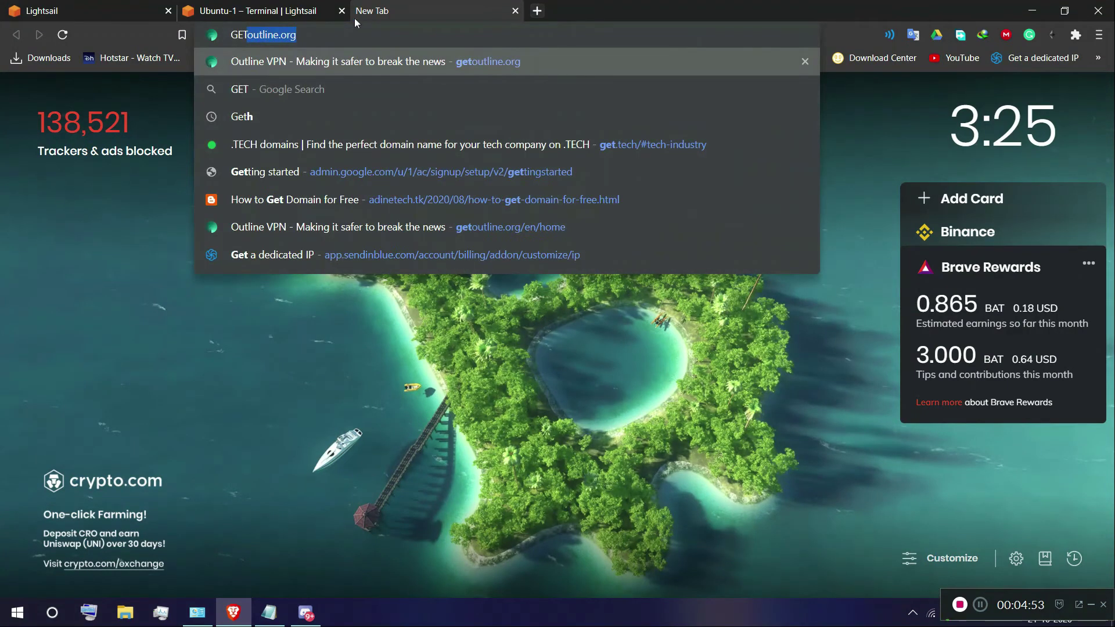
pyautogui.click(345, 31)
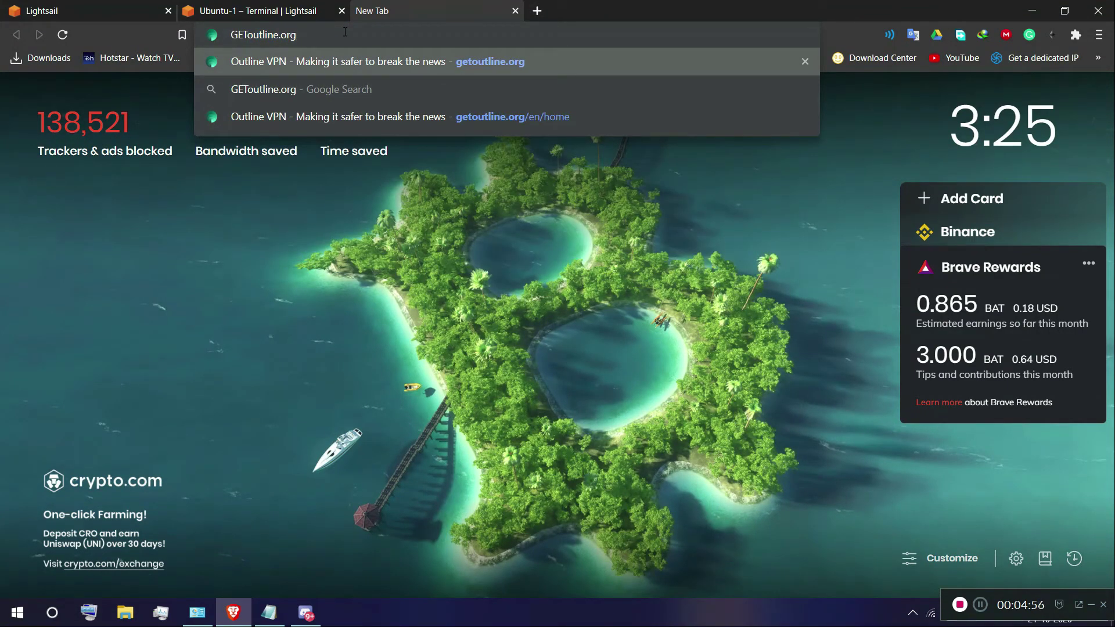
pyautogui.press('Return')
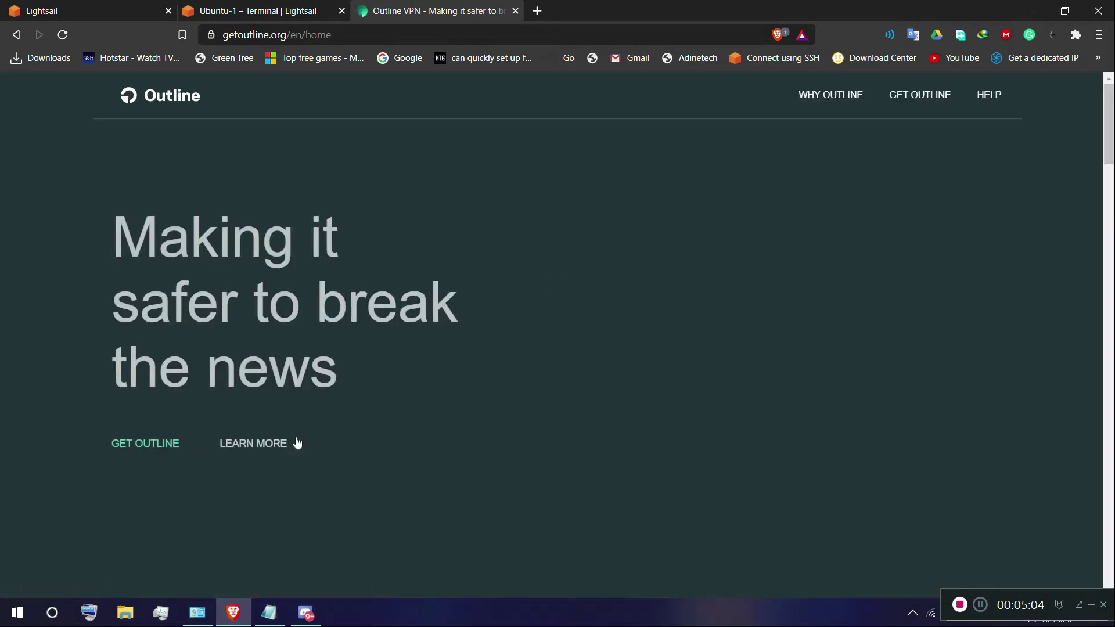
# - Look through the Outline home page for the Outline Manager and Outline client downloads and supported platforms, and close the page
pyautogui.scroll(-3, 358, 373)
pyautogui.scroll(3, 358, 374)
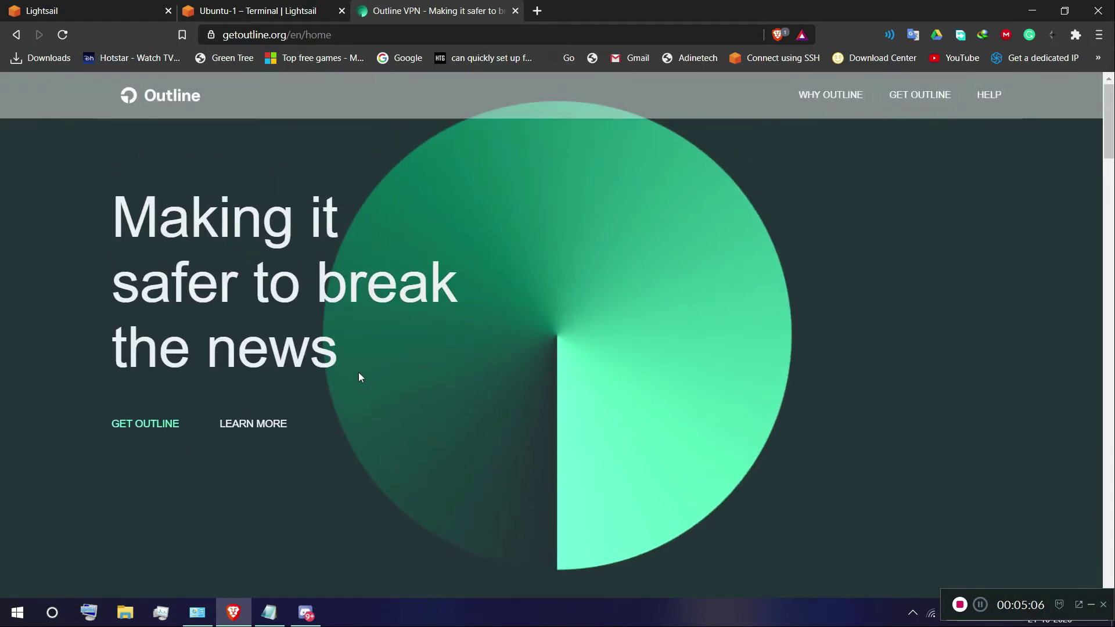
pyautogui.scroll(-8, 359, 378)
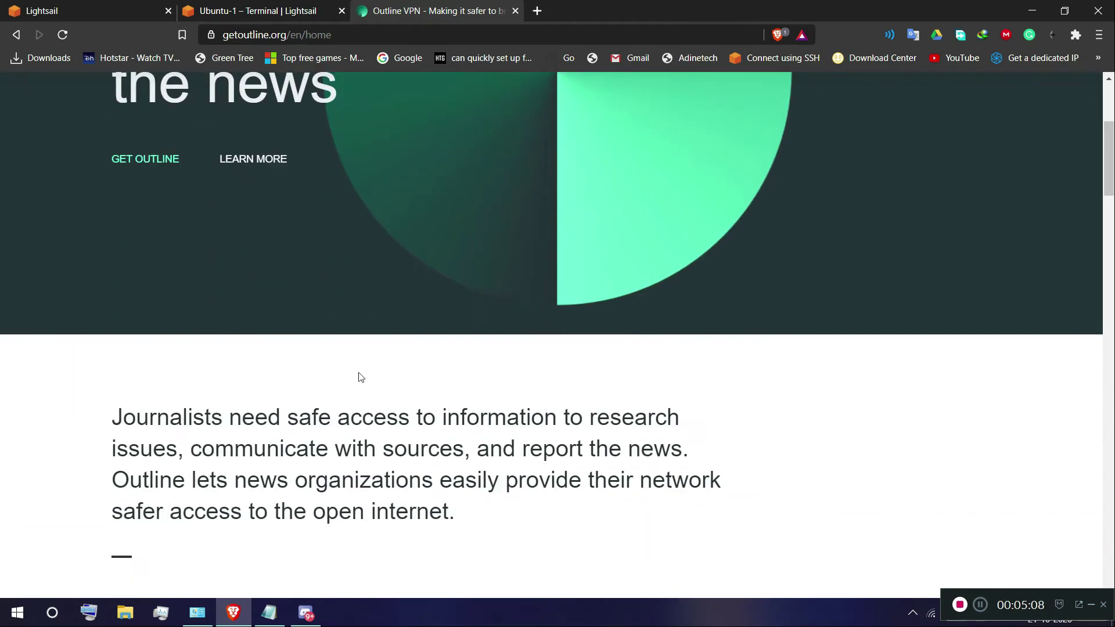
pyautogui.scroll(8, 358, 377)
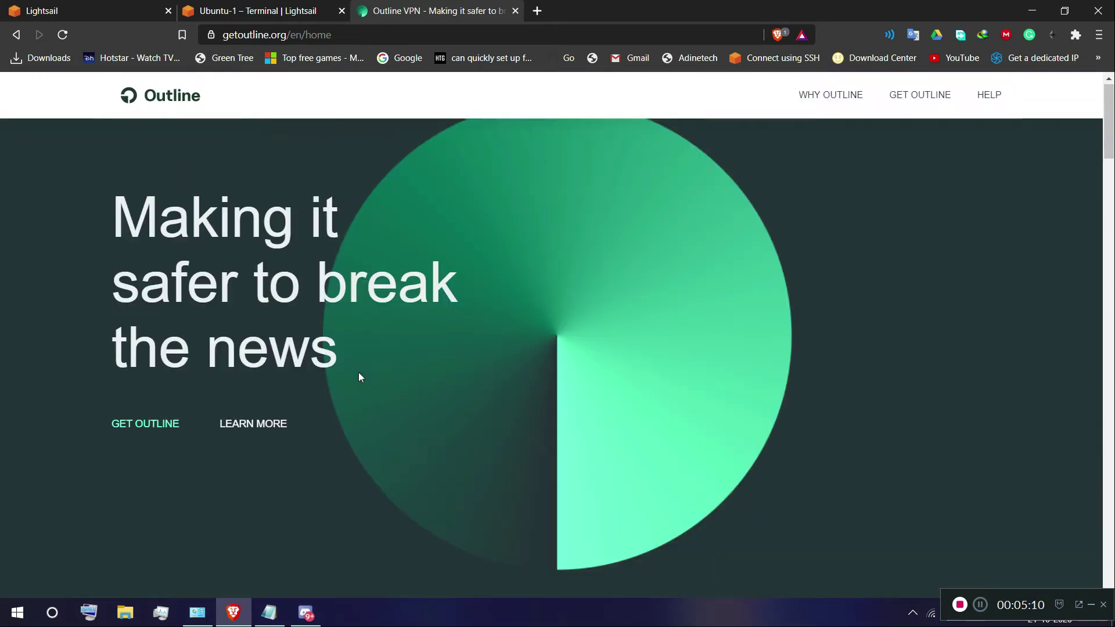
pyautogui.scroll(-20, 269, 221)
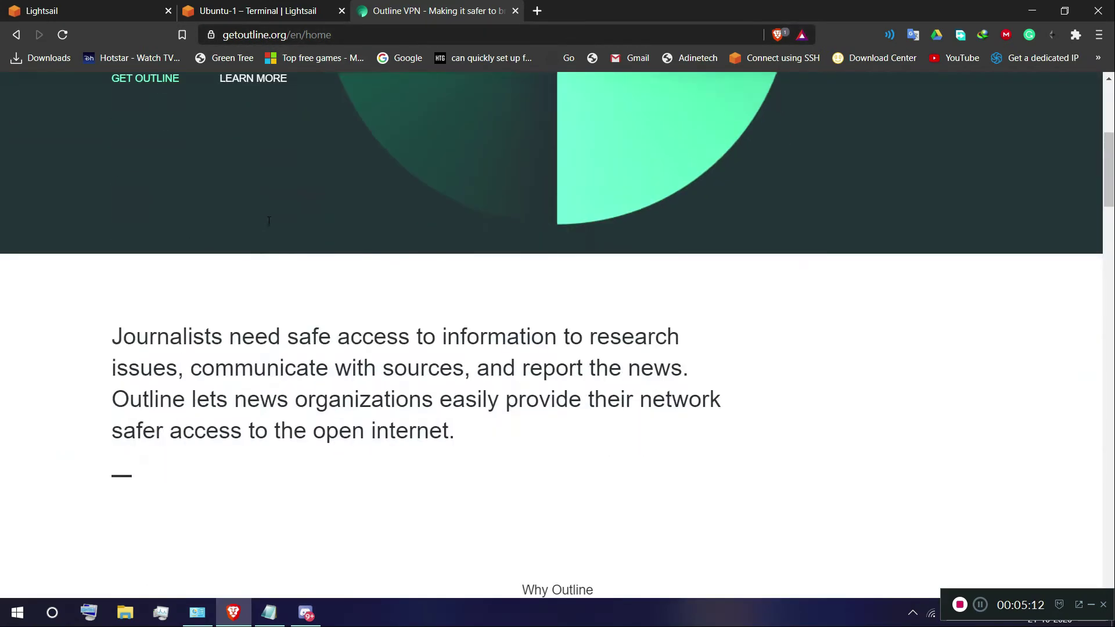
pyautogui.scroll(-9, 268, 220)
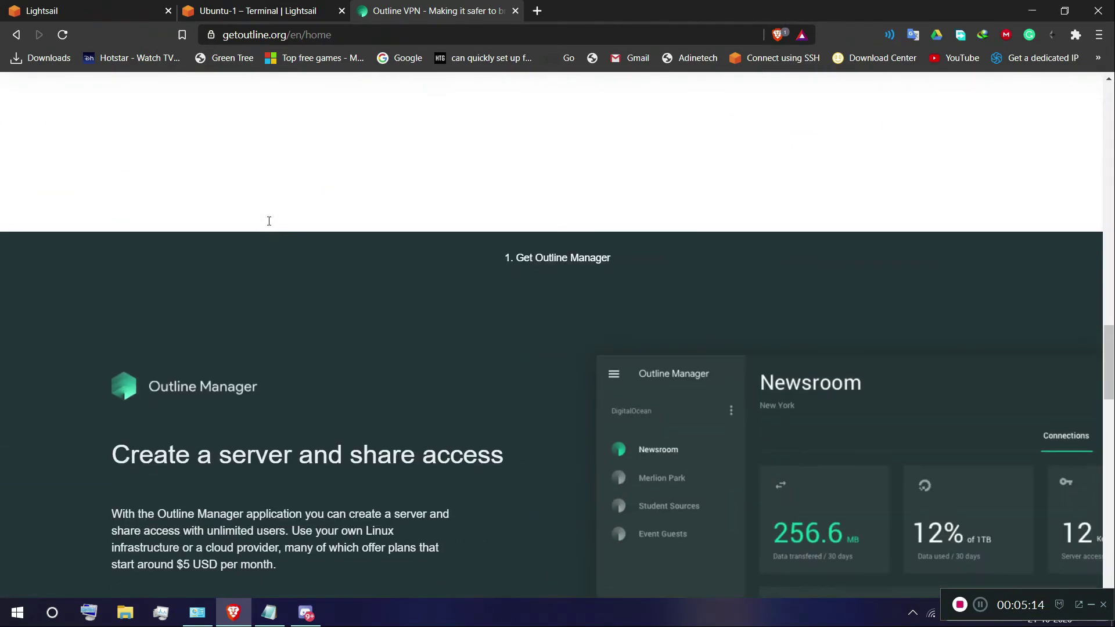
pyautogui.scroll(5, 779, 232)
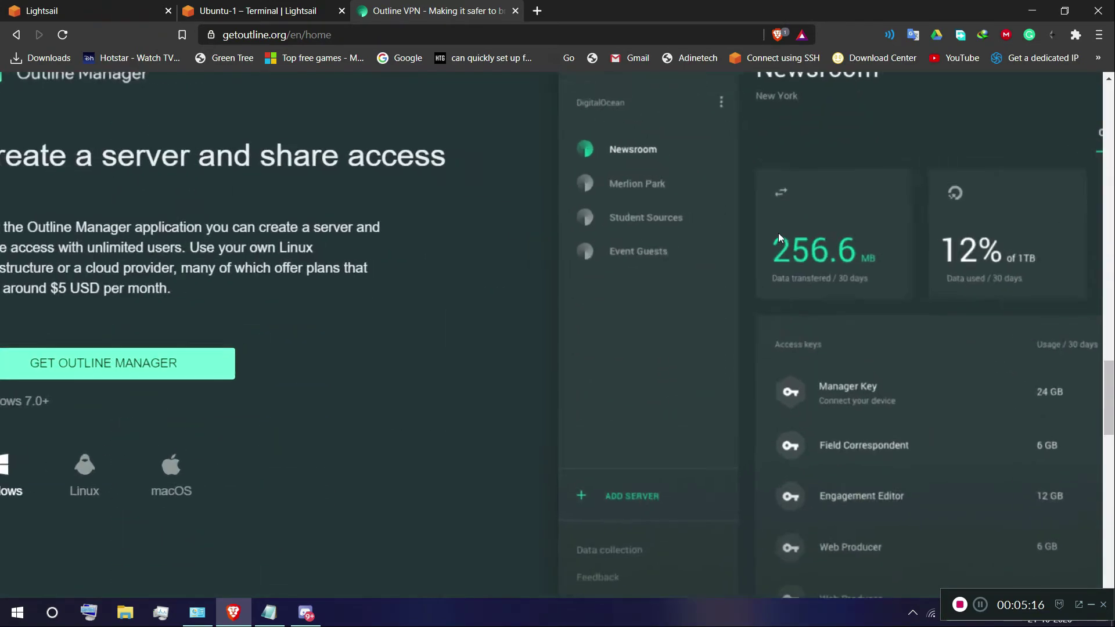
pyautogui.scroll(-5, 778, 233)
pyautogui.scroll(-3, 682, 292)
pyautogui.scroll(-9, 568, 437)
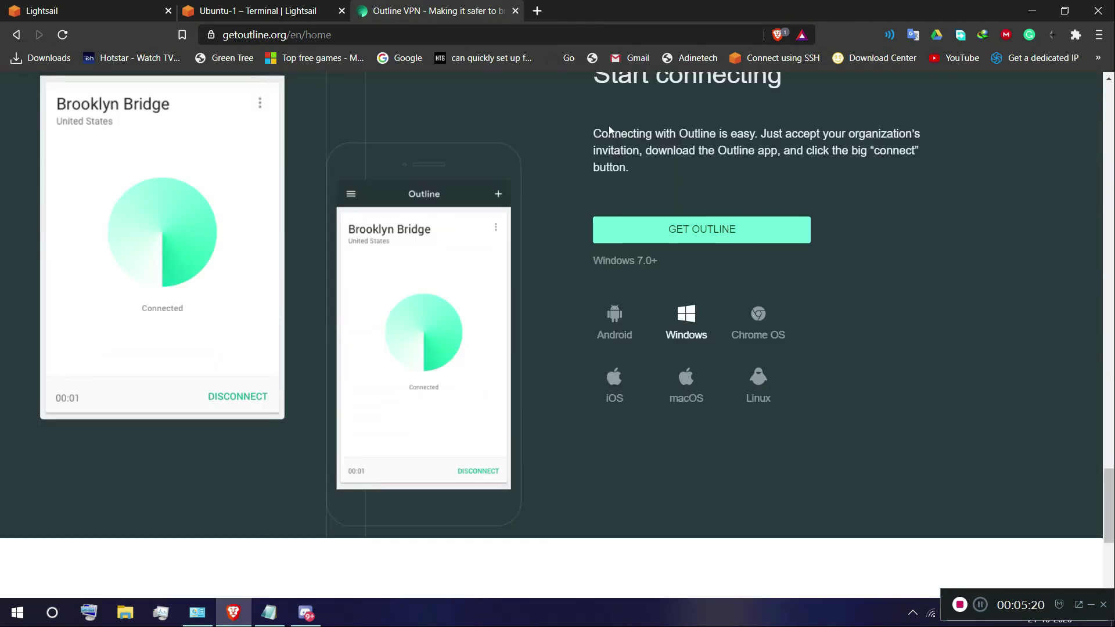
pyautogui.scroll(3, 671, 190)
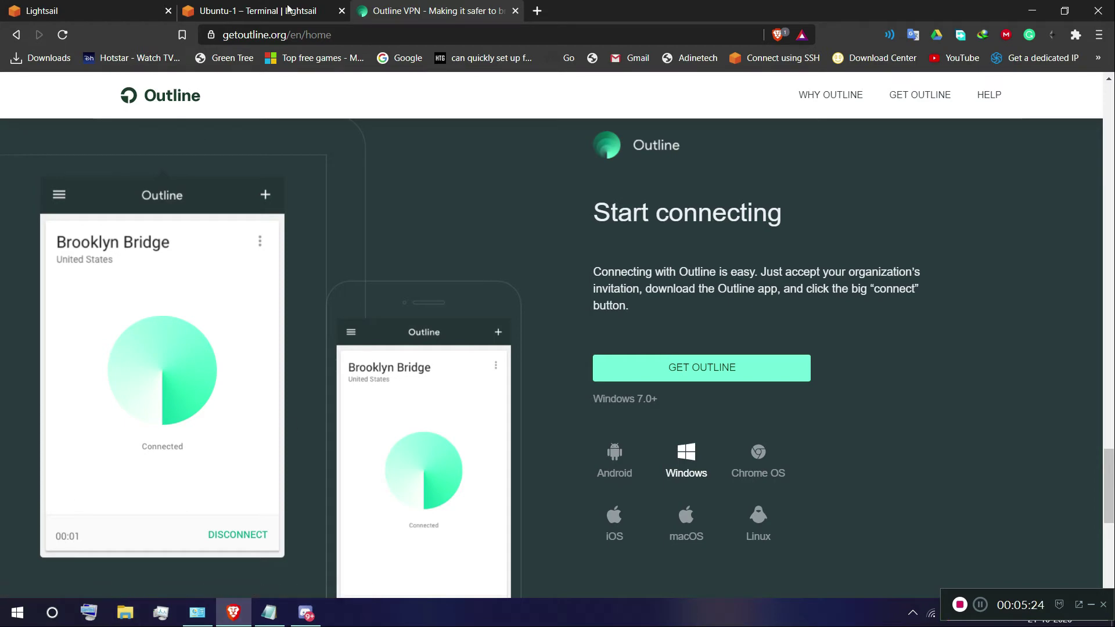
pyautogui.click(515, 11)
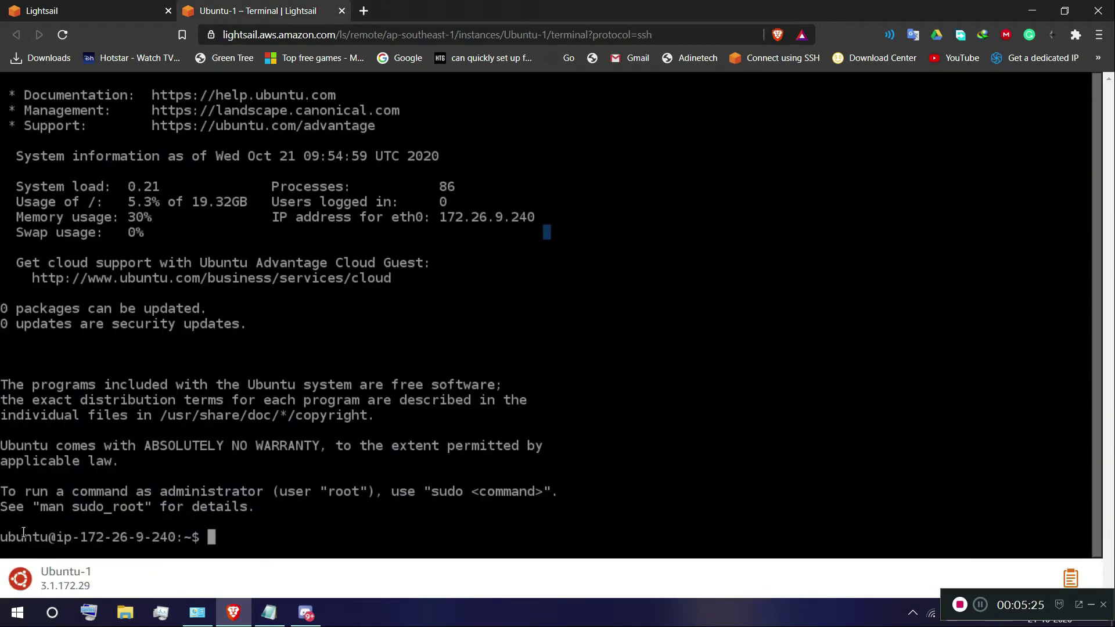
# - Launch the Outline Manager desktop app and bring up its cloud service choices for adding a new server
pyautogui.press('super')
pyautogui.write('o')
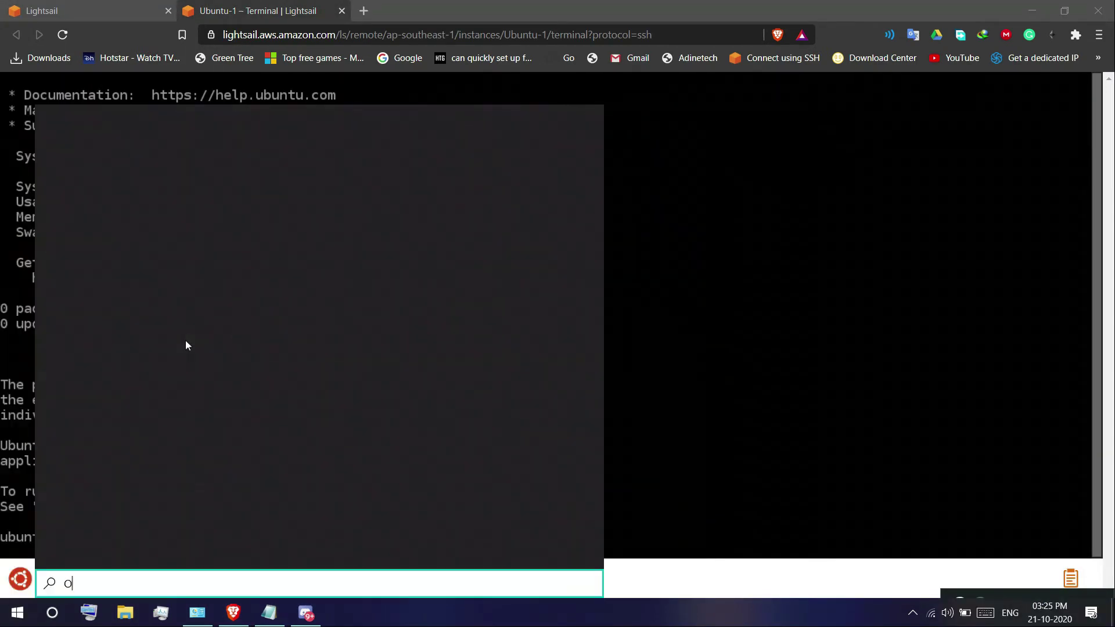
pyautogui.write('u')
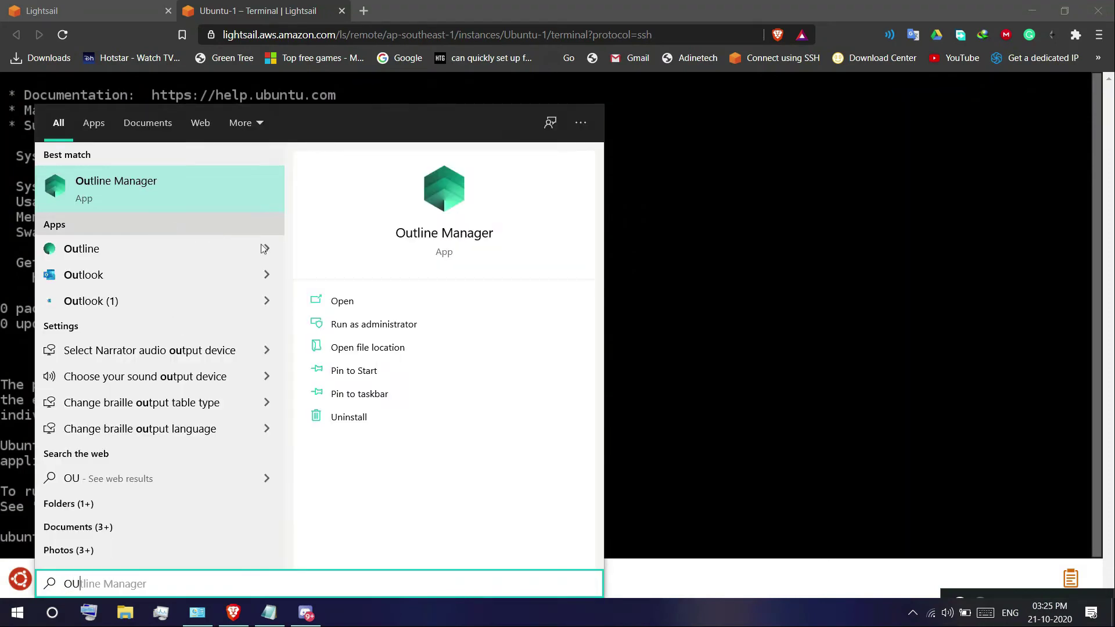
pyautogui.press('Return')
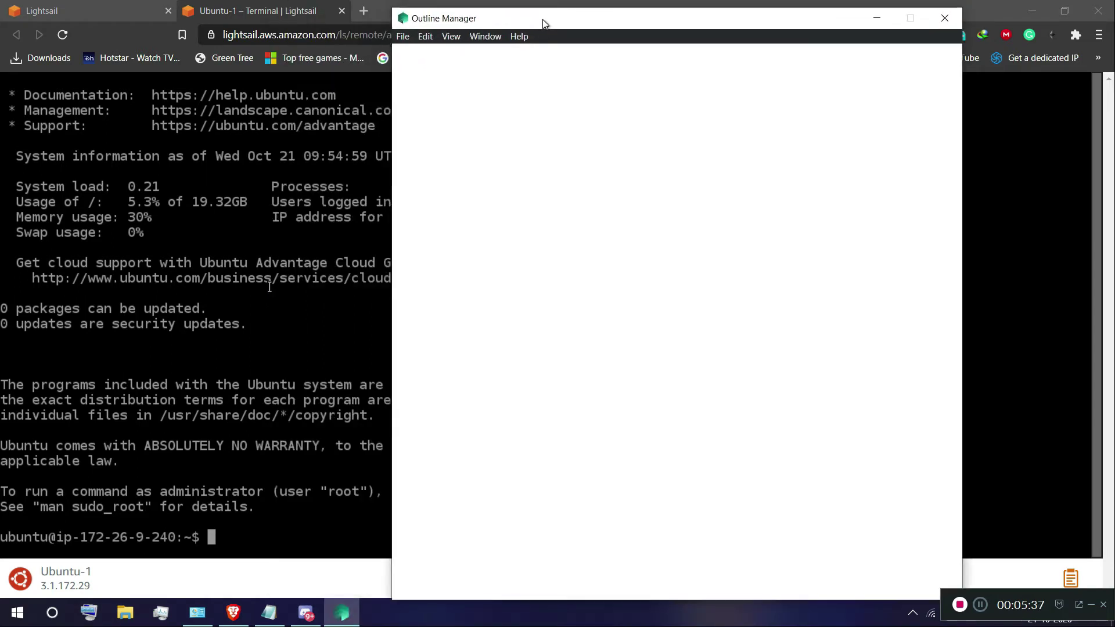
pyautogui.moveTo(539, 20); pyautogui.dragTo(563, 16)
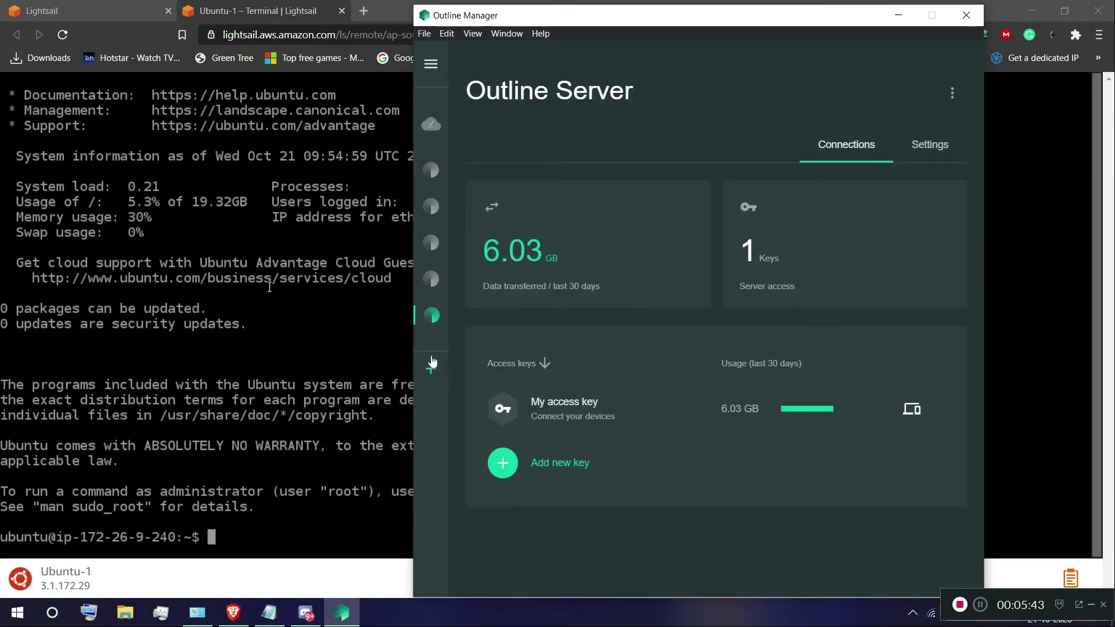
pyautogui.click(430, 372)
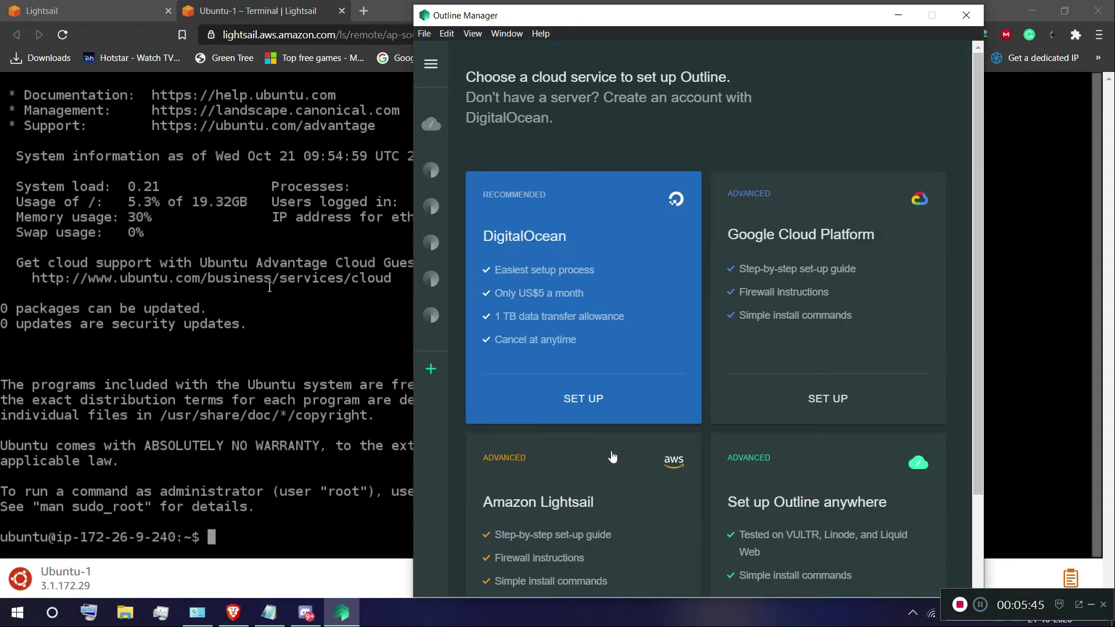
# - Look over the cloud service choices and start the Outline setup for Amazon Lightsail
pyautogui.scroll(-2, 616, 462)
pyautogui.scroll(2, 523, 209)
pyautogui.doubleClick(604, 99)
pyautogui.click(645, 97)
pyautogui.moveTo(557, 118)
pyautogui.mouseDown()
pyautogui.moveTo(517, 118)
pyautogui.moveTo(468, 75)
pyautogui.moveTo(555, 123)
pyautogui.mouseUp()
pyautogui.moveTo(552, 119); pyautogui.dragTo(466, 95)
pyautogui.click(570, 72)
pyautogui.scroll(-2, 656, 372)
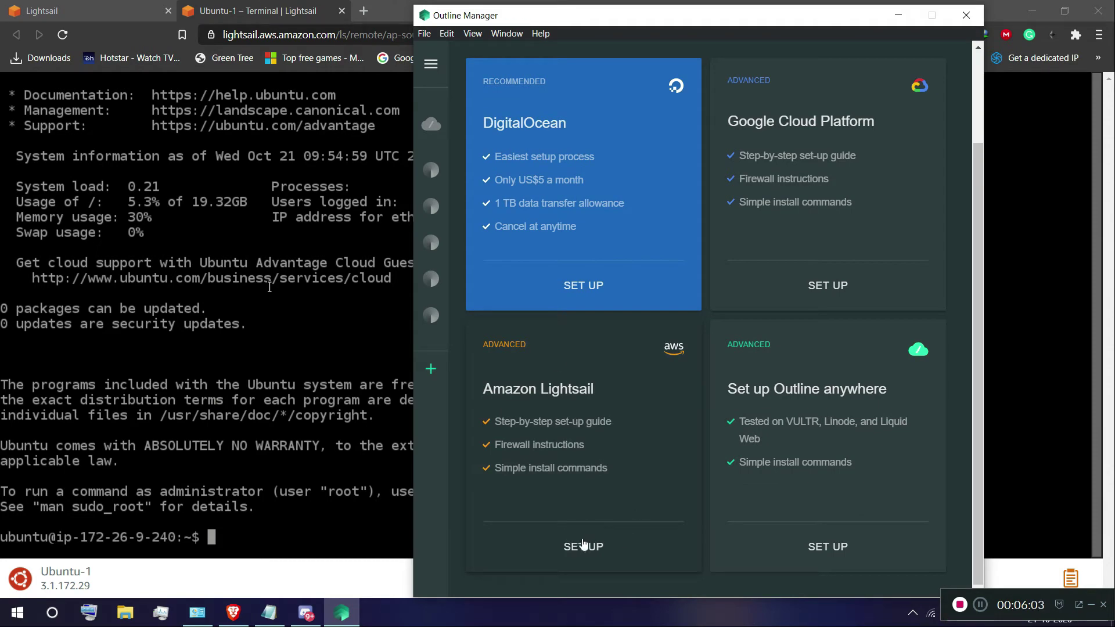
pyautogui.click(580, 549)
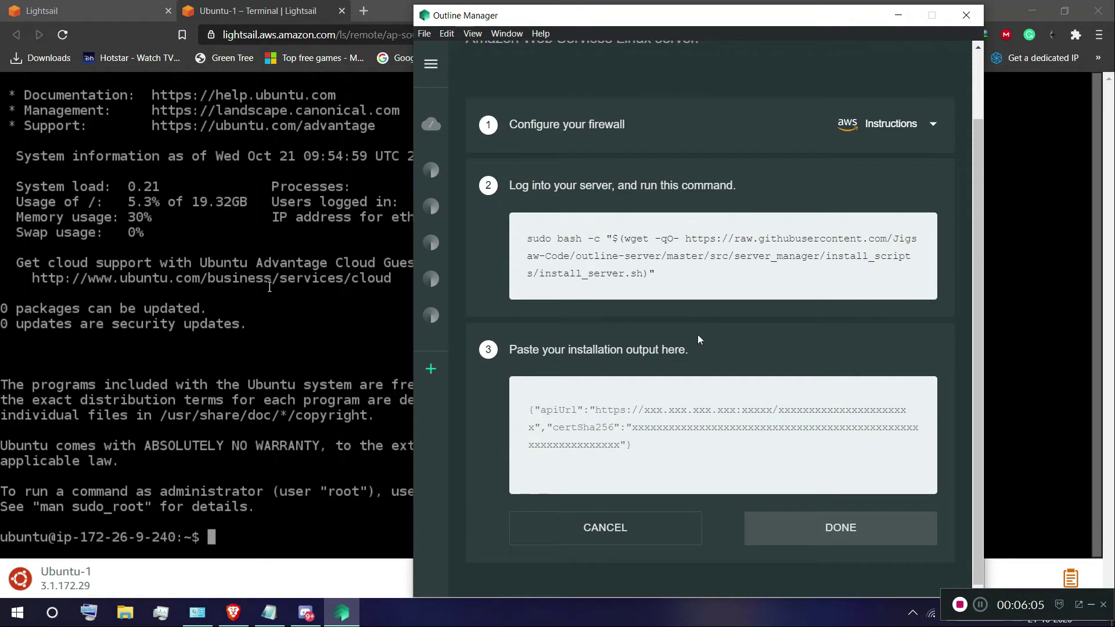
# - Copy the server install command from Outline Manager and run it in the Ubuntu-1 SSH terminal, answering Y to install Docker
pyautogui.moveTo(671, 295); pyautogui.dragTo(529, 248)
pyautogui.hotkey('ctrl', 'c')
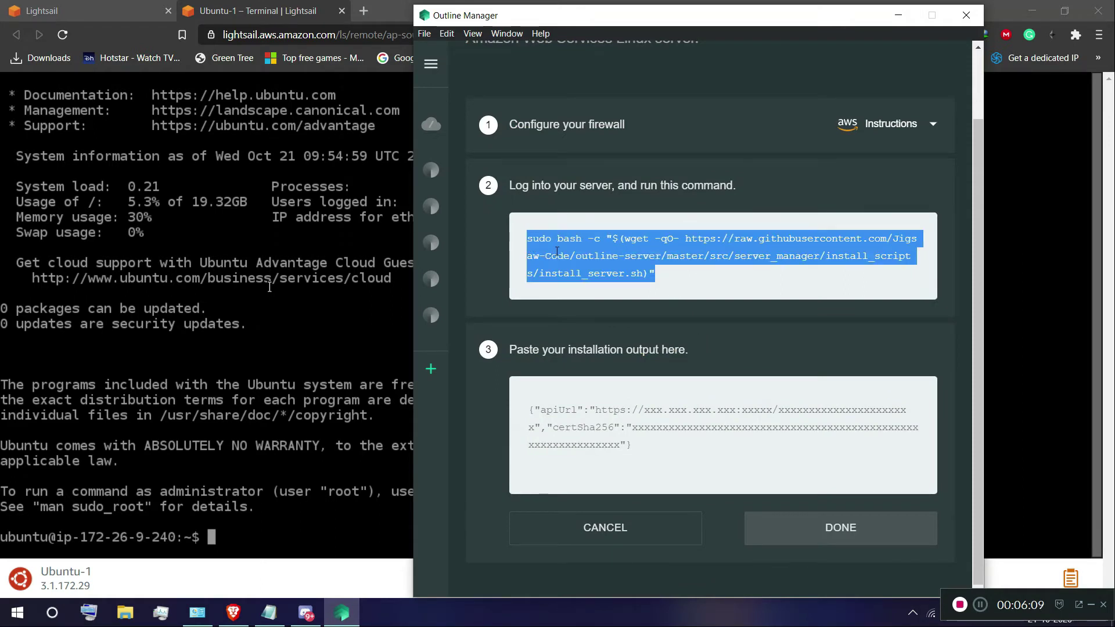
pyautogui.click(371, 340)
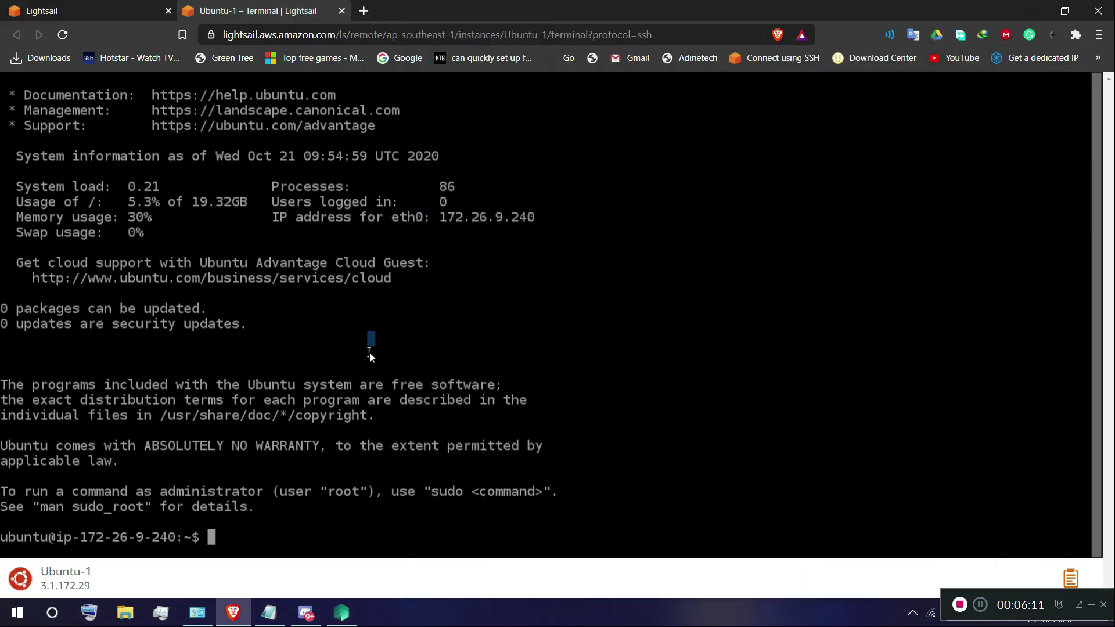
pyautogui.rightClick(370, 352)
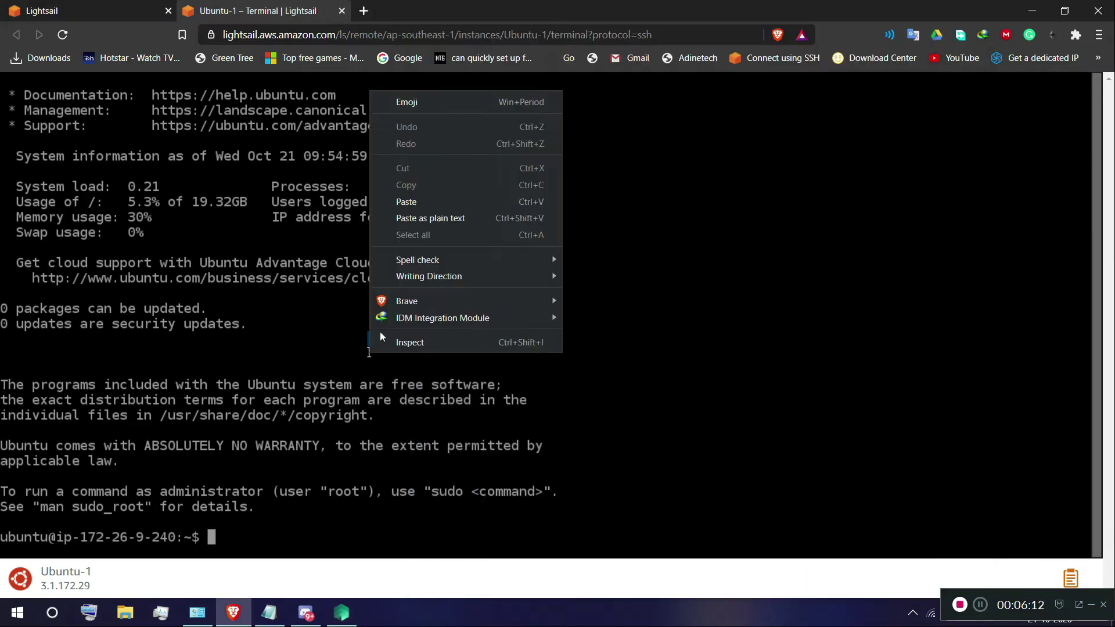
pyautogui.click(423, 203)
pyautogui.press('Return')
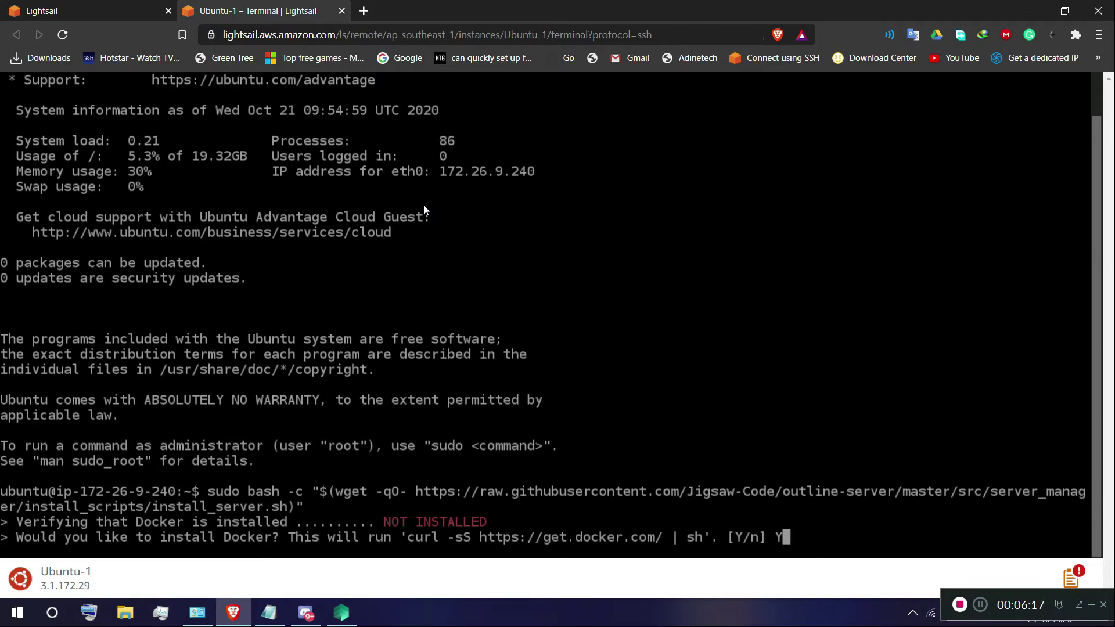
pyautogui.write('Y')
pyautogui.press('Return')
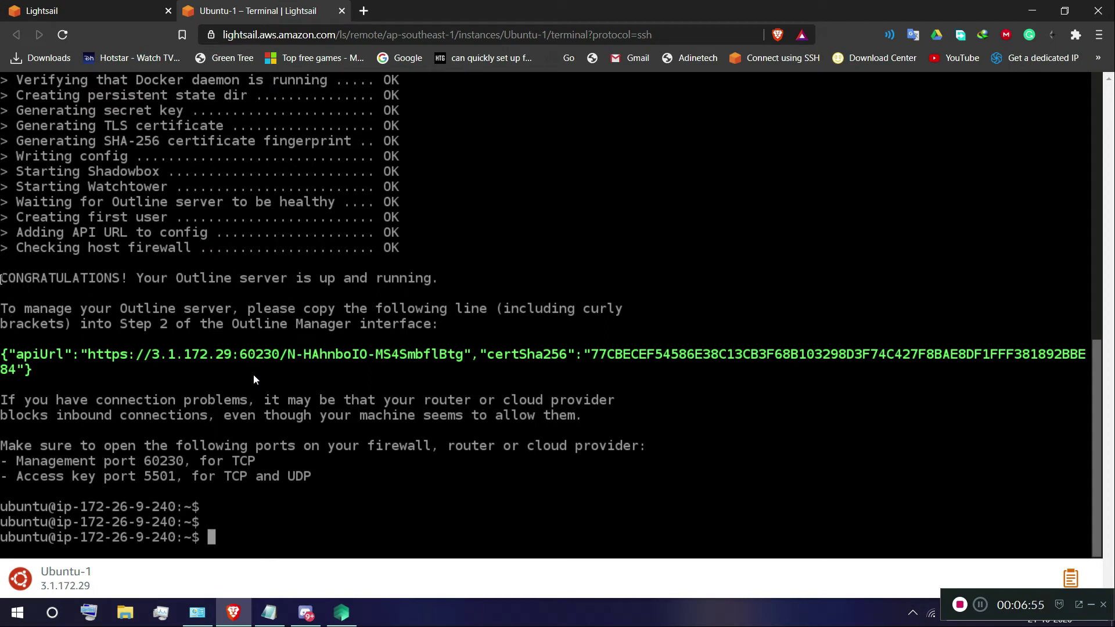
# - Copy the full apiUrl and certSha256 line, including its curly brackets, from the installation output in the terminal
pyautogui.moveTo(1, 279); pyautogui.dragTo(399, 278)
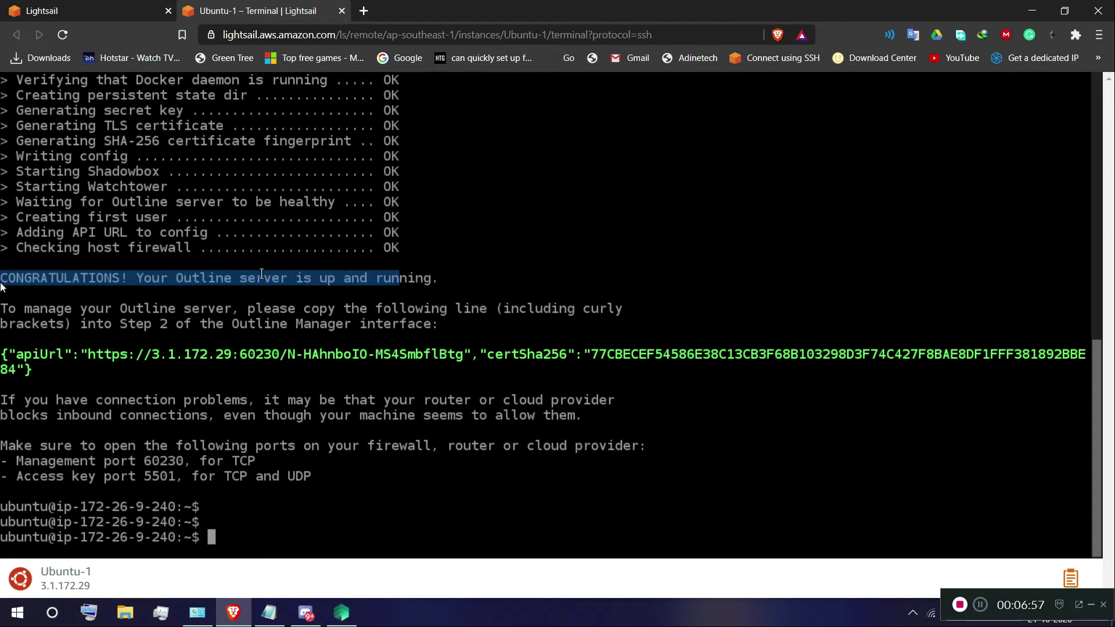
pyautogui.moveTo(261, 273); pyautogui.dragTo(2, 279)
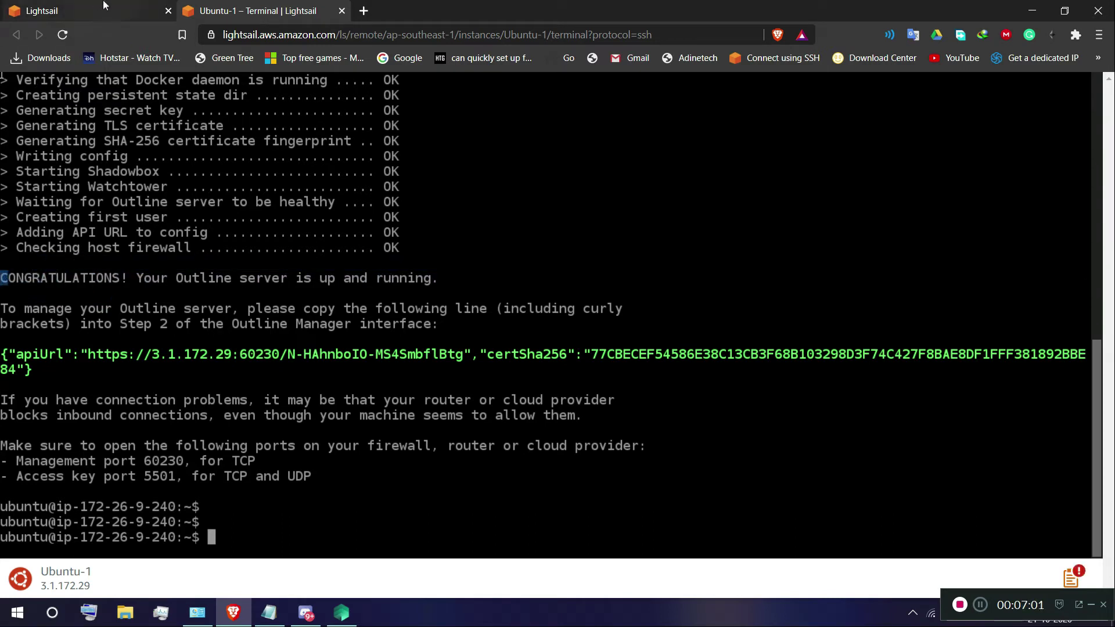
pyautogui.moveTo(2, 354); pyautogui.dragTo(42, 378)
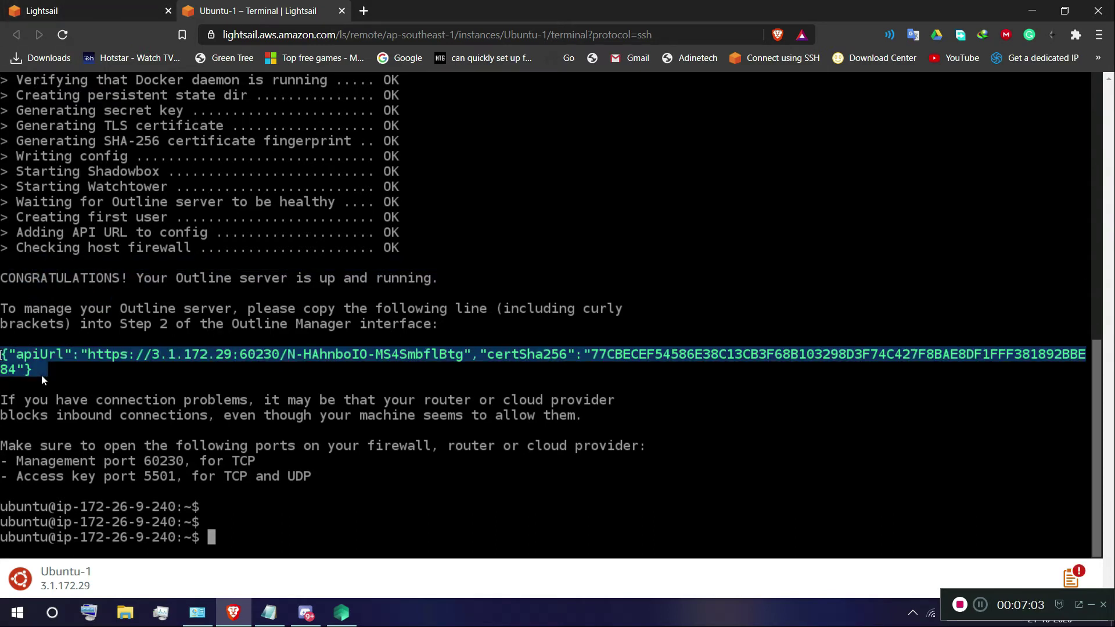
pyautogui.rightClick(24, 358)
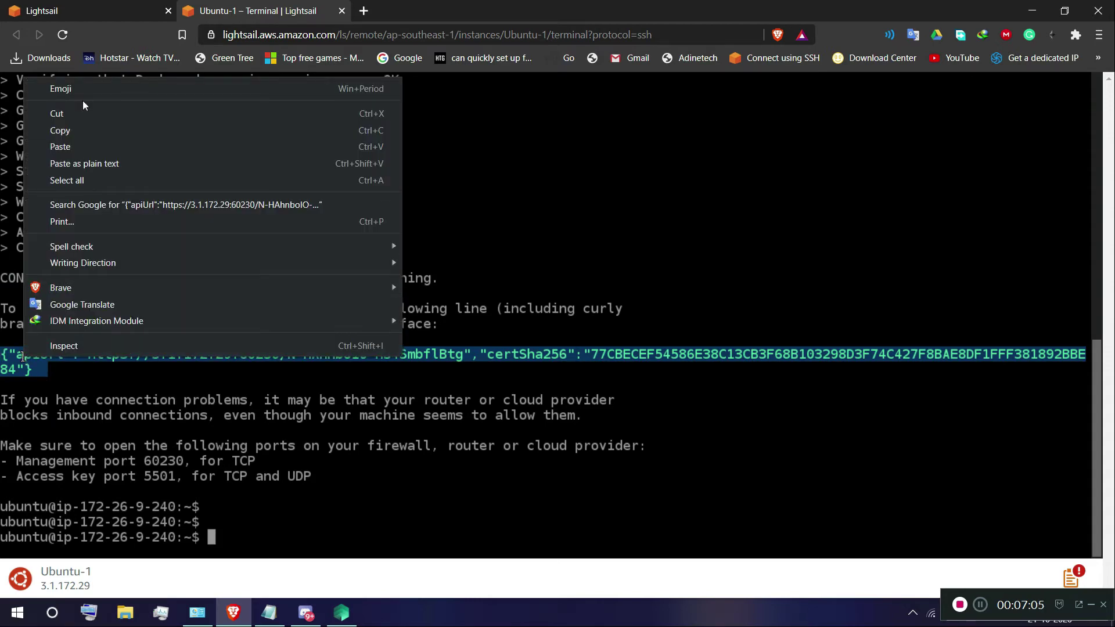
pyautogui.click(83, 130)
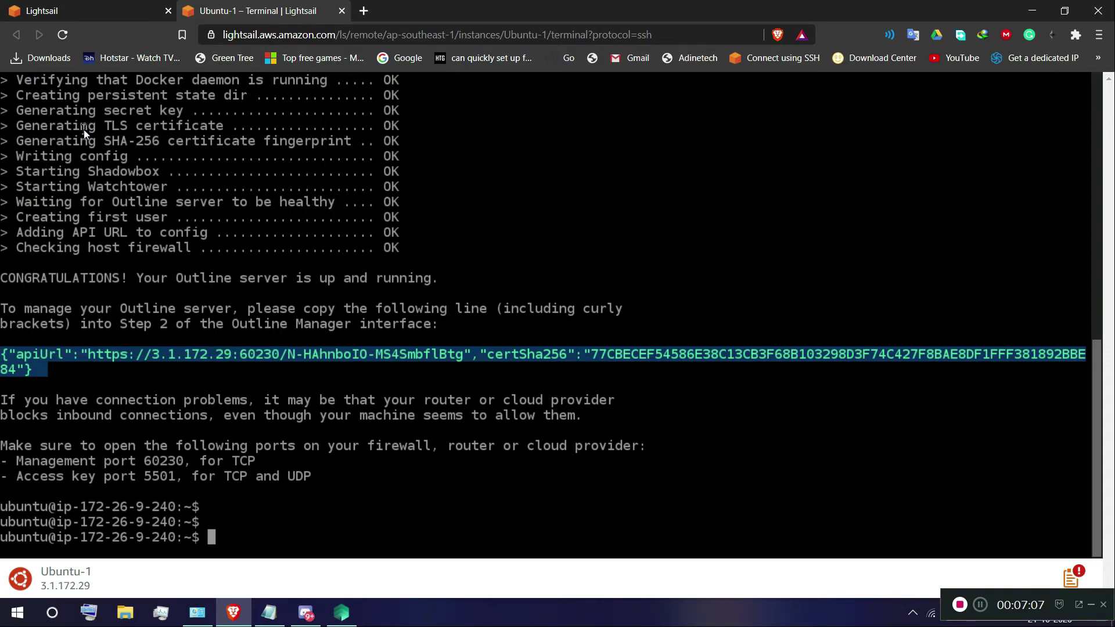
# - Switch to Outline Manager, paste the API URL and certificate line as the installation output, and finish the server setup
pyautogui.click(1037, 7)
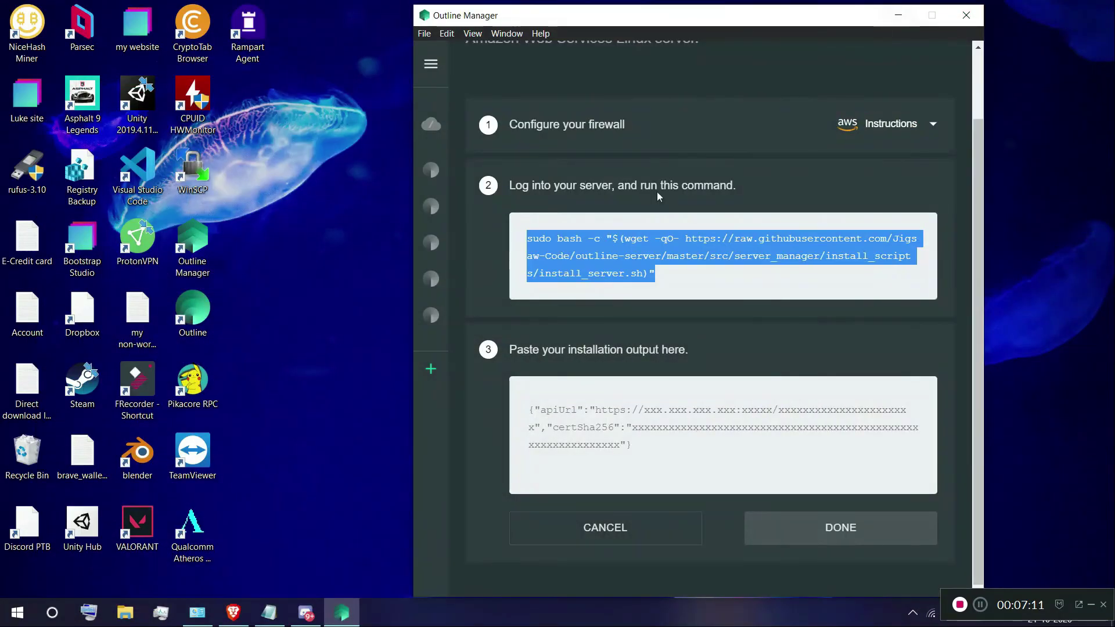
pyautogui.click(654, 436)
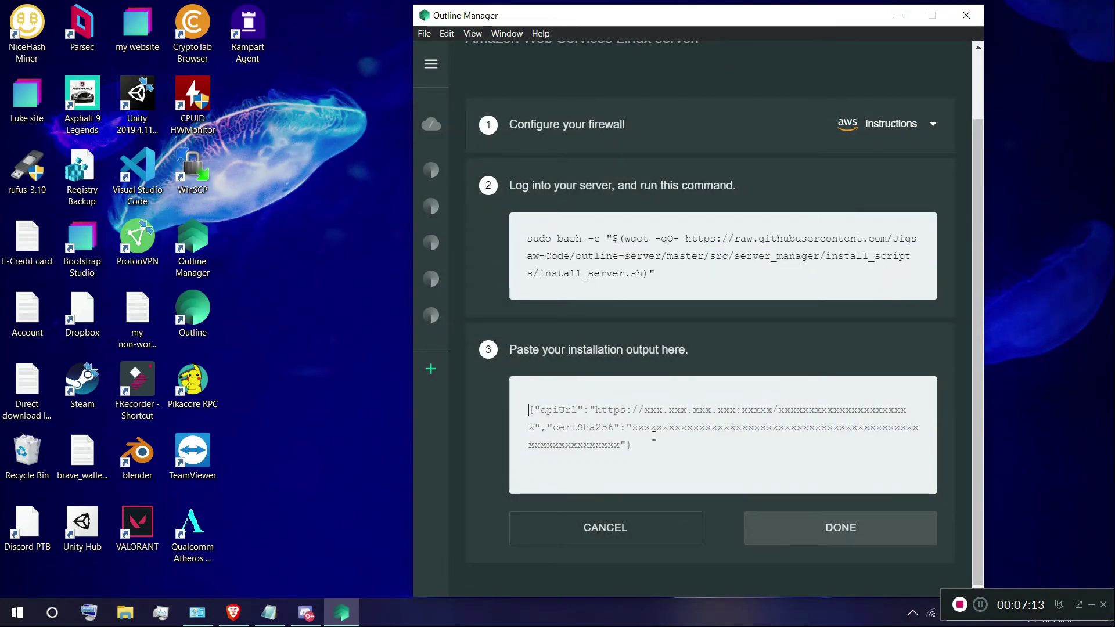
pyautogui.hotkey('ctrl', 'v')
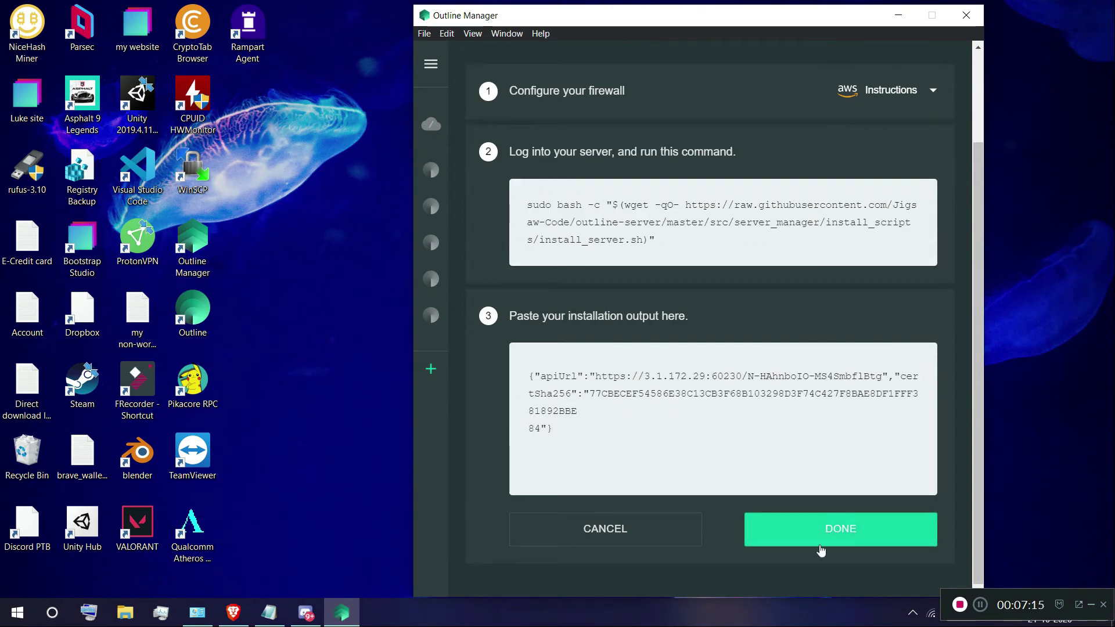
pyautogui.click(825, 537)
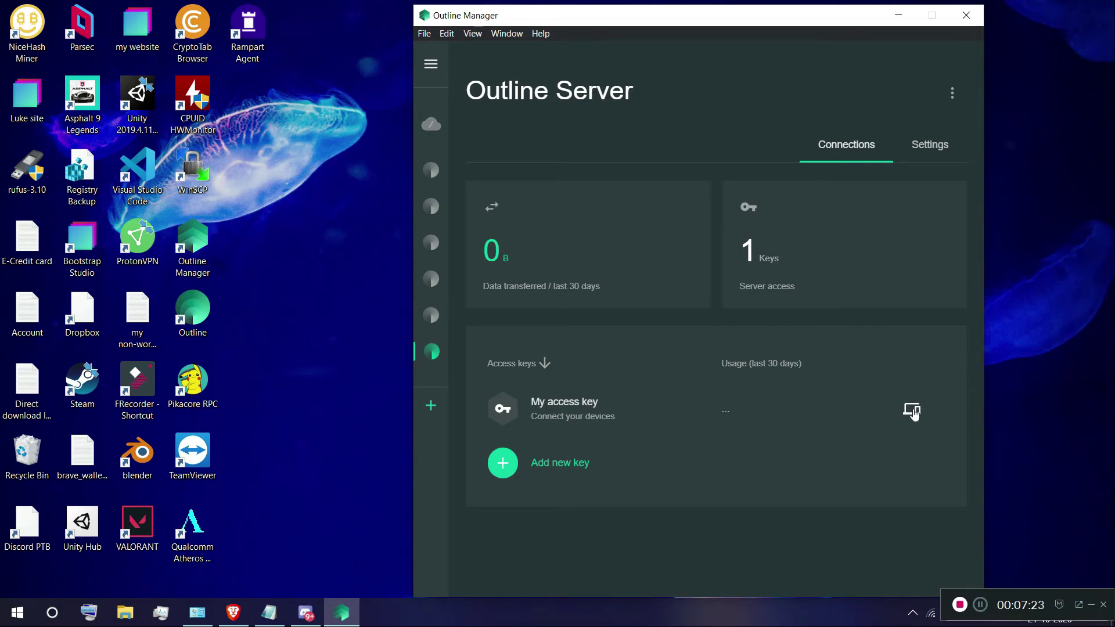
# - Start connecting this device with My access key and copy its access code
pyautogui.click(912, 410)
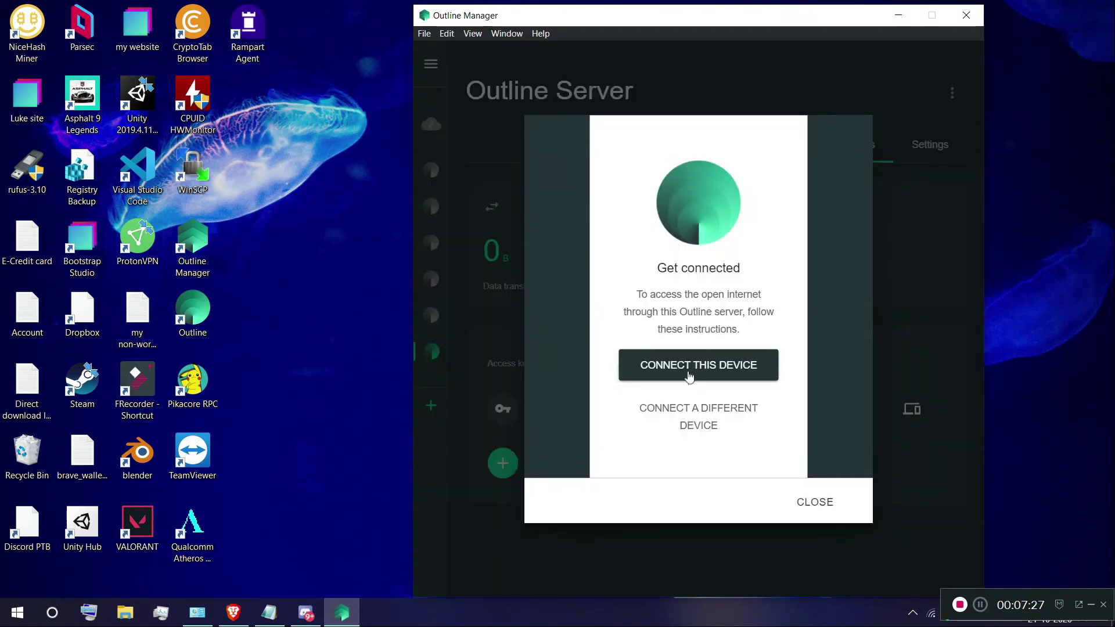
pyautogui.click(686, 377)
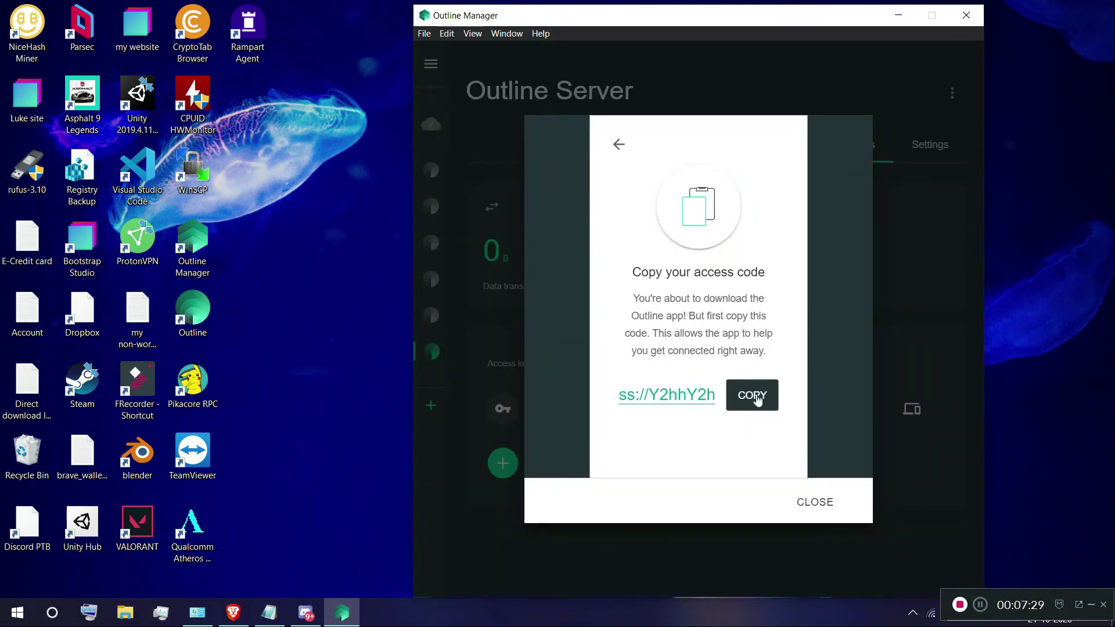
pyautogui.click(749, 401)
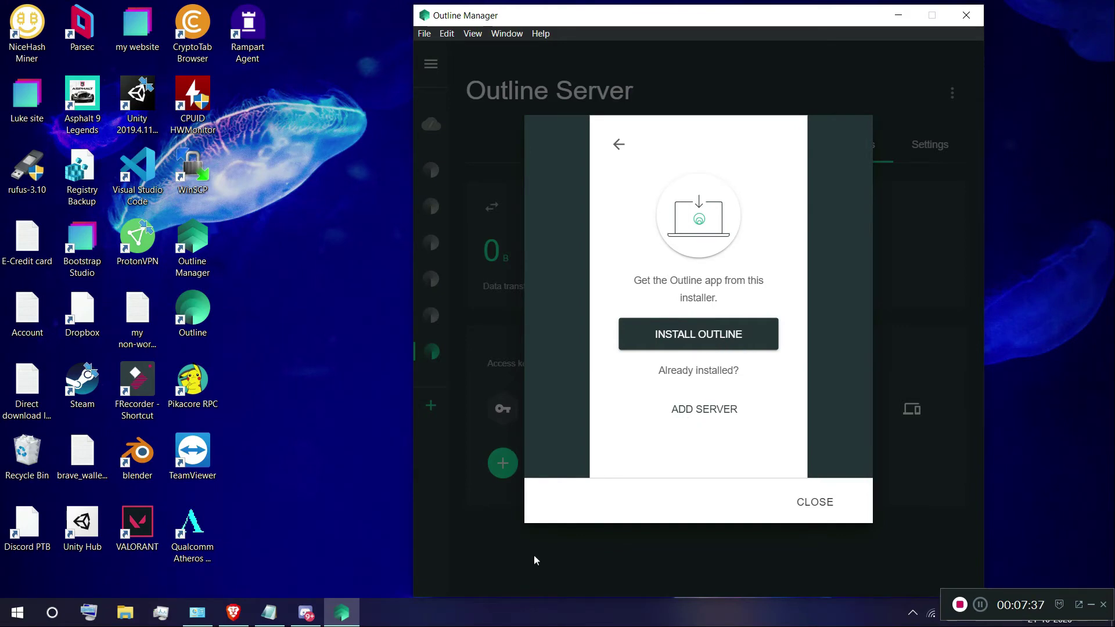
# - Find the Outline client app on the computer and launch it
pyautogui.press('super')
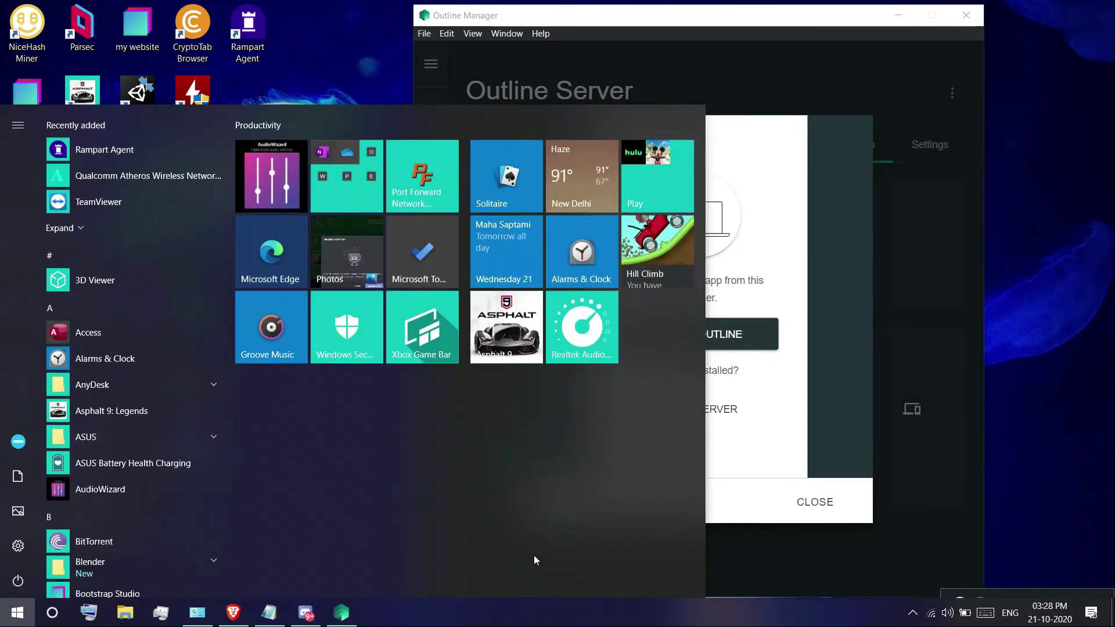
pyautogui.write('OIU')
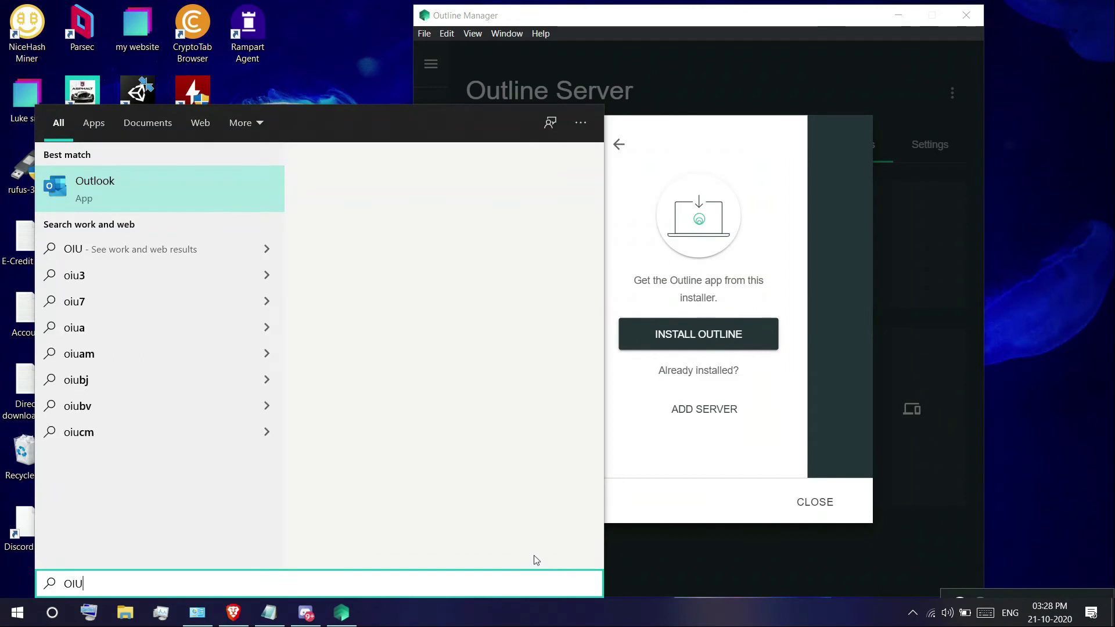
pyautogui.press('BackSpace')
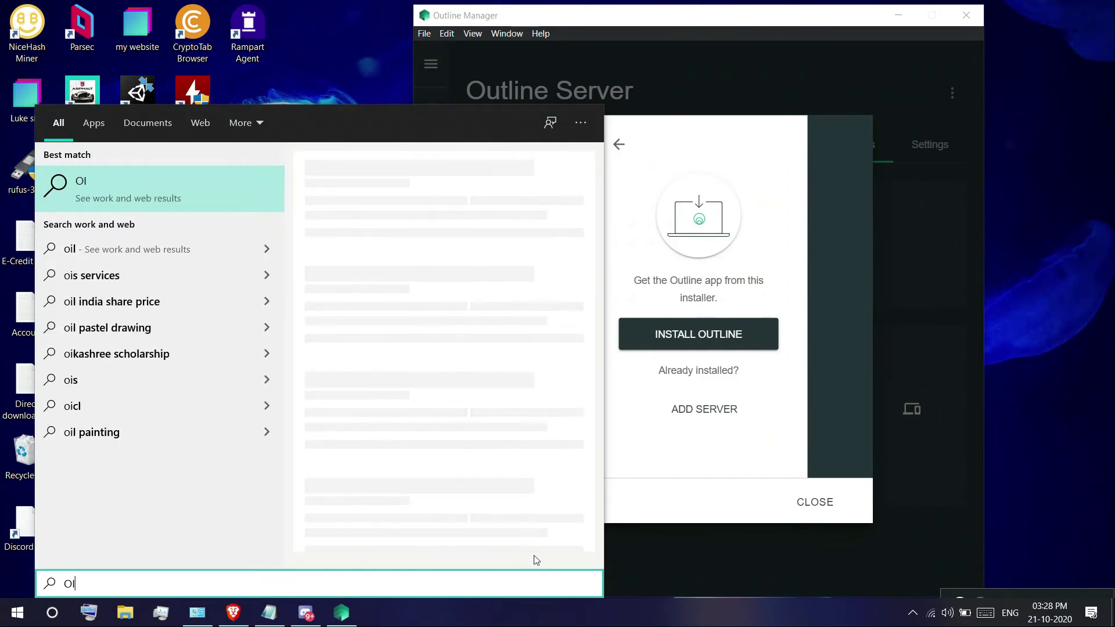
pyautogui.press('BackSpace')
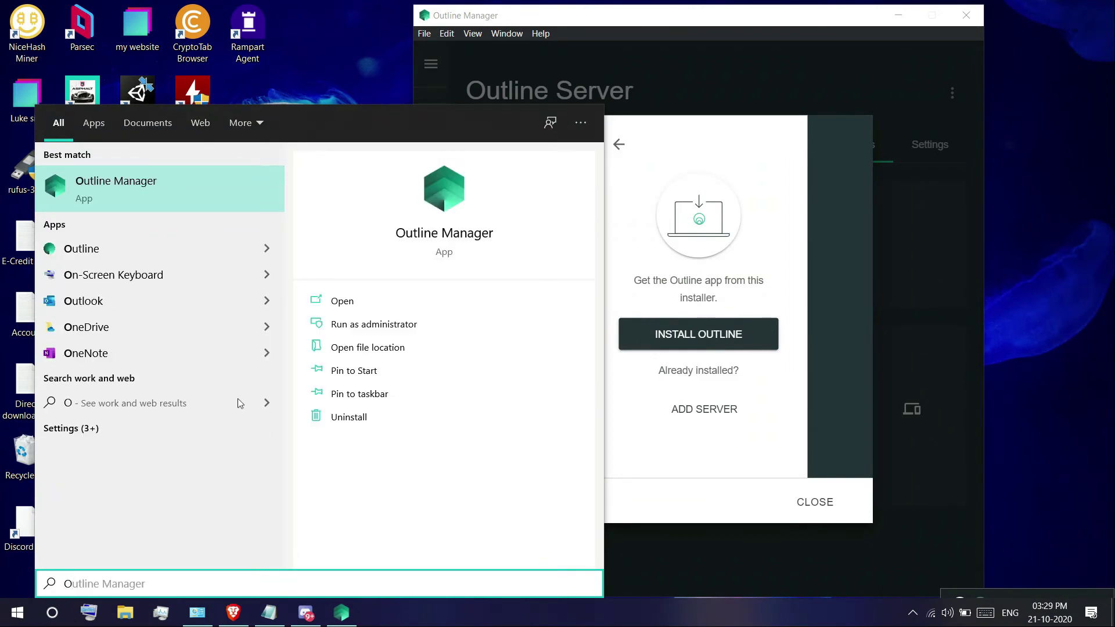
pyautogui.click(119, 253)
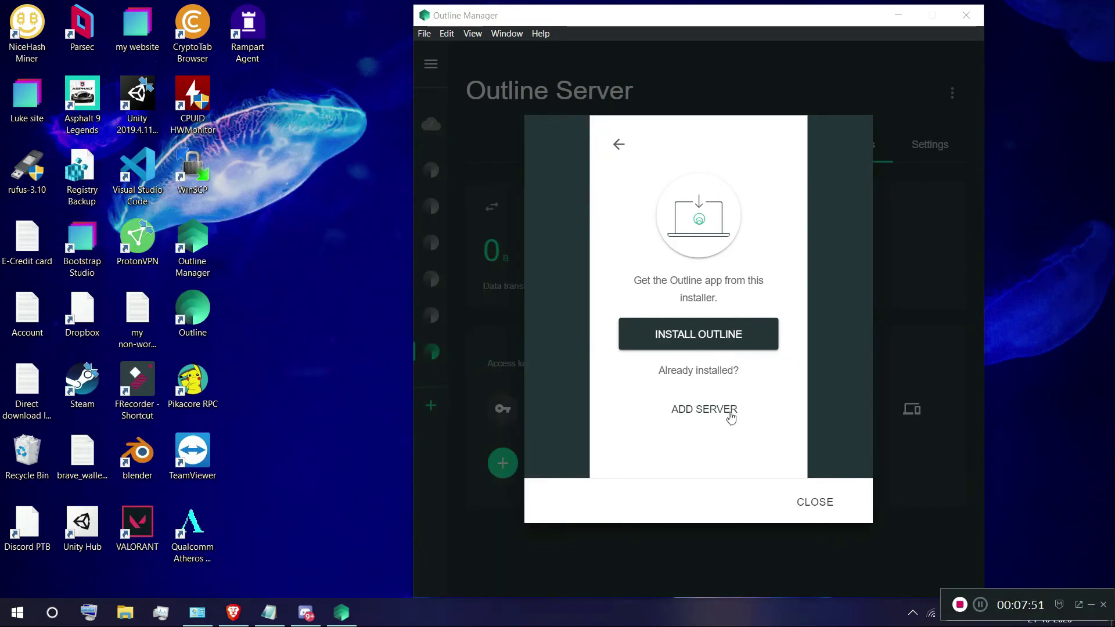
# - Add the new server to the Outline client with the detected access key, minimize Outline Manager, and connect to the server
pyautogui.click(711, 411)
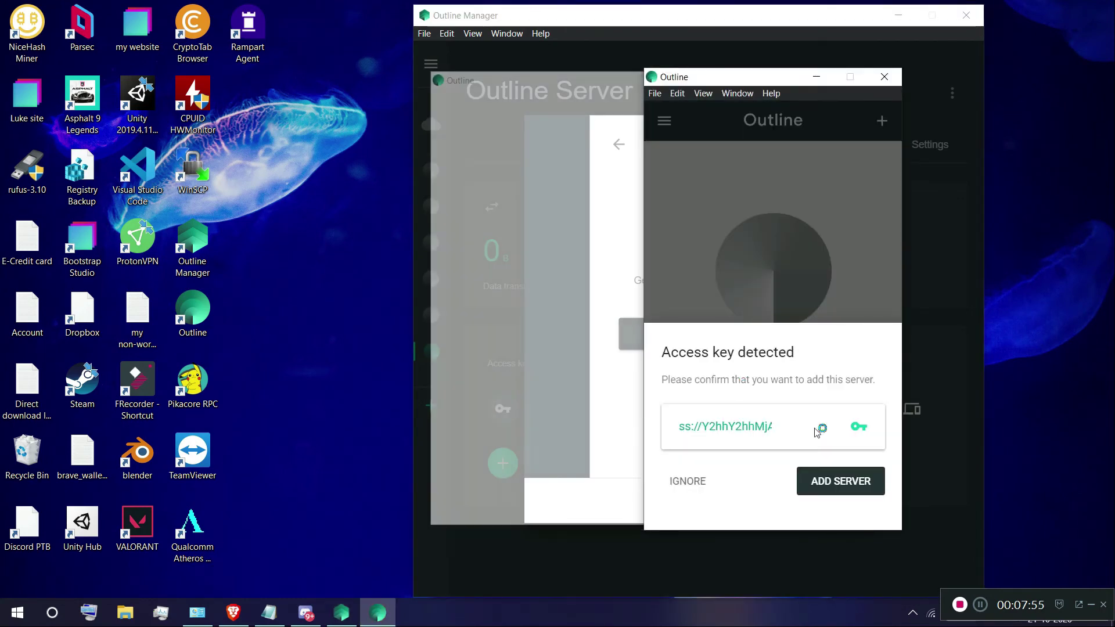
pyautogui.click(680, 69)
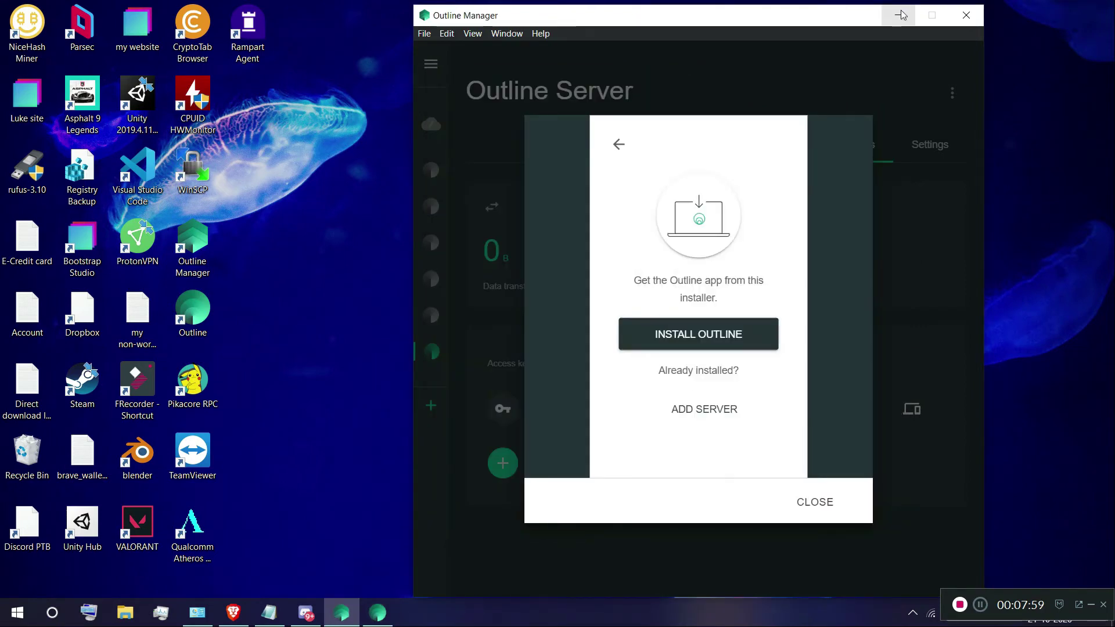
pyautogui.click(899, 15)
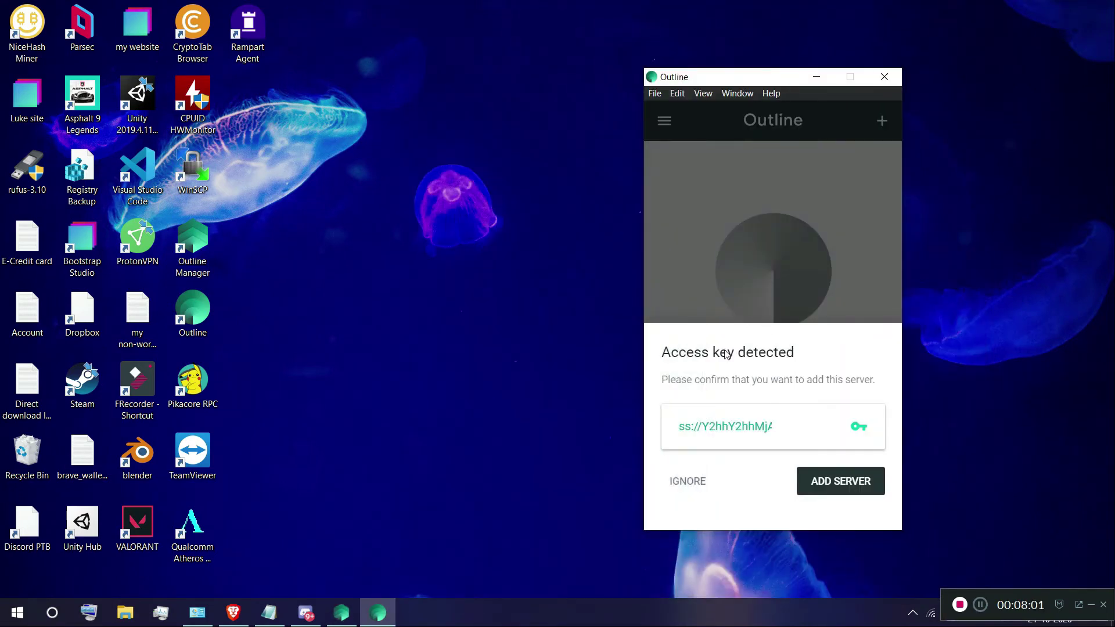
pyautogui.click(832, 482)
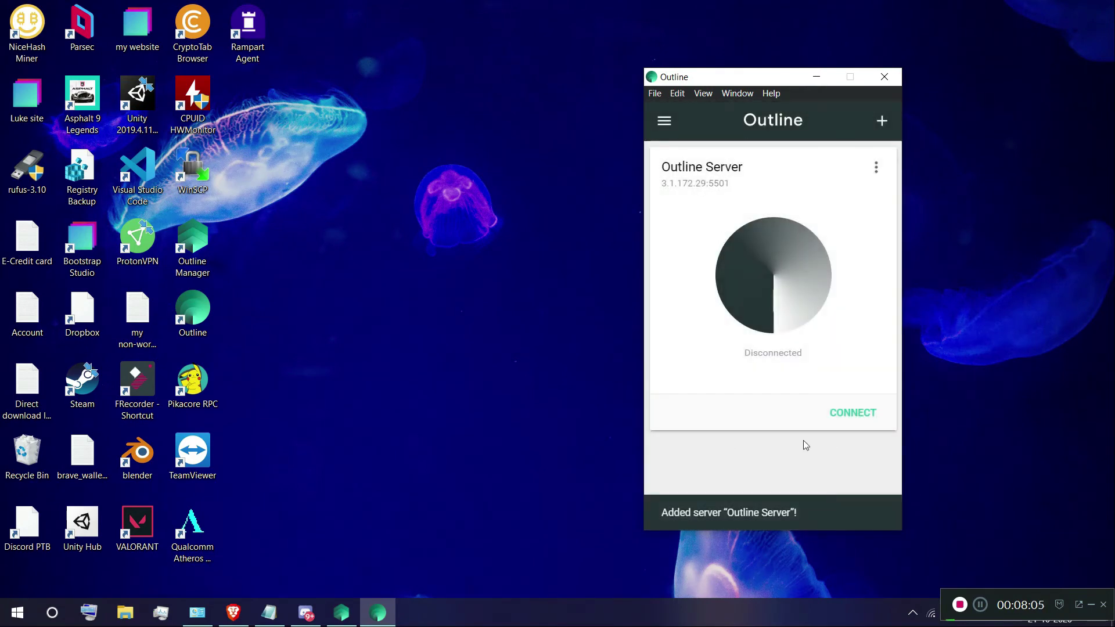
pyautogui.click(837, 419)
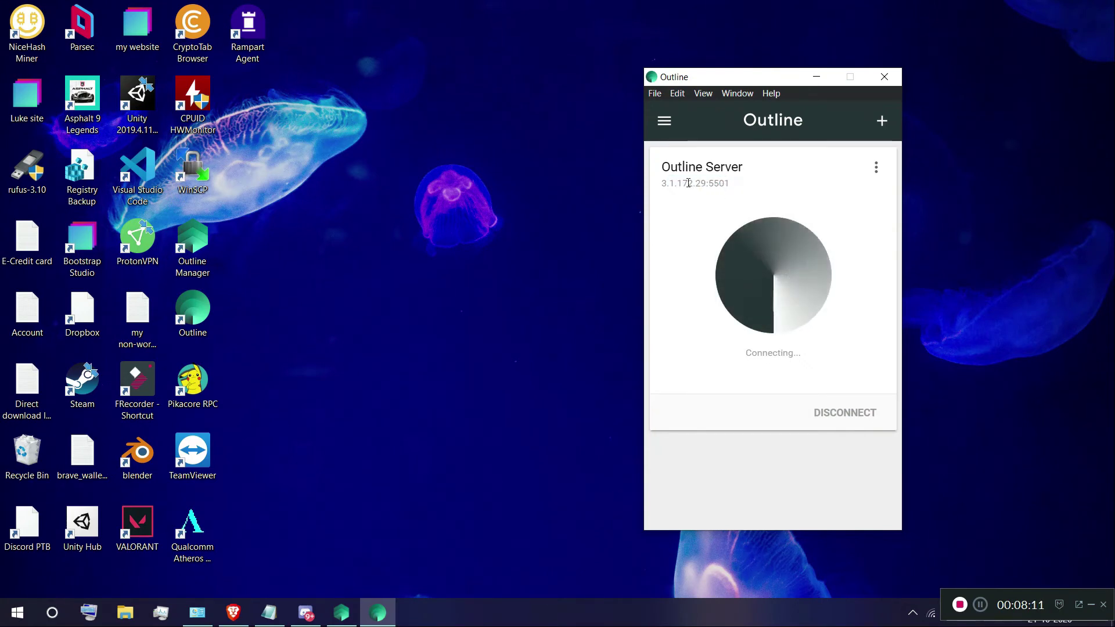
# - Examine the port number at the end of the server's address in the Outline client
pyautogui.doubleClick(722, 184)
pyautogui.click(735, 191)
pyautogui.doubleClick(725, 183)
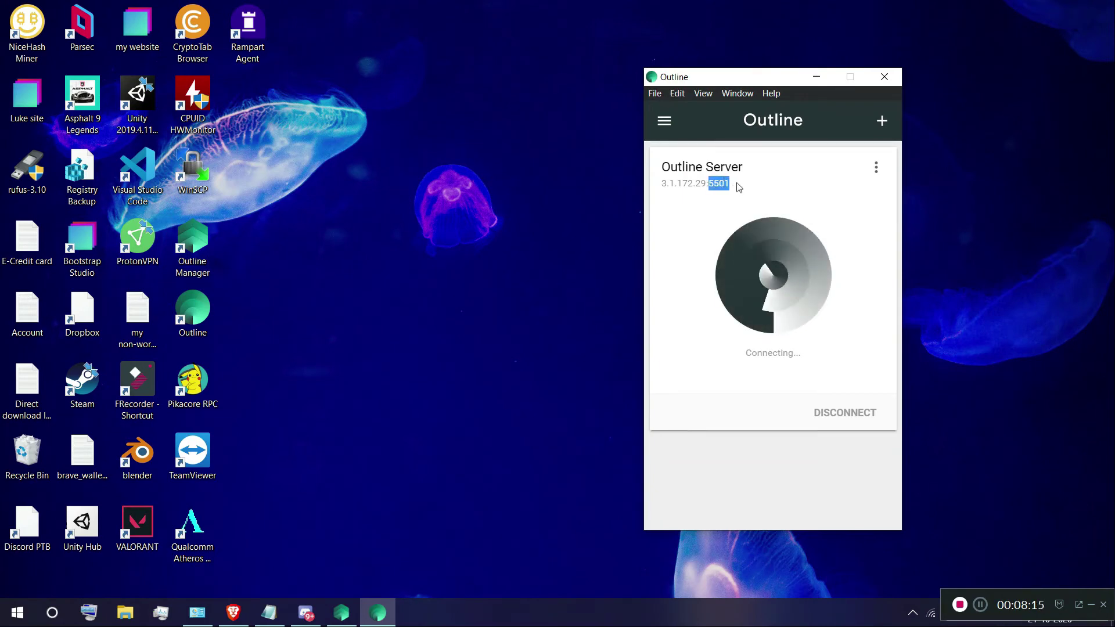
pyautogui.click(726, 183)
pyautogui.doubleClick(720, 183)
pyautogui.click(728, 185)
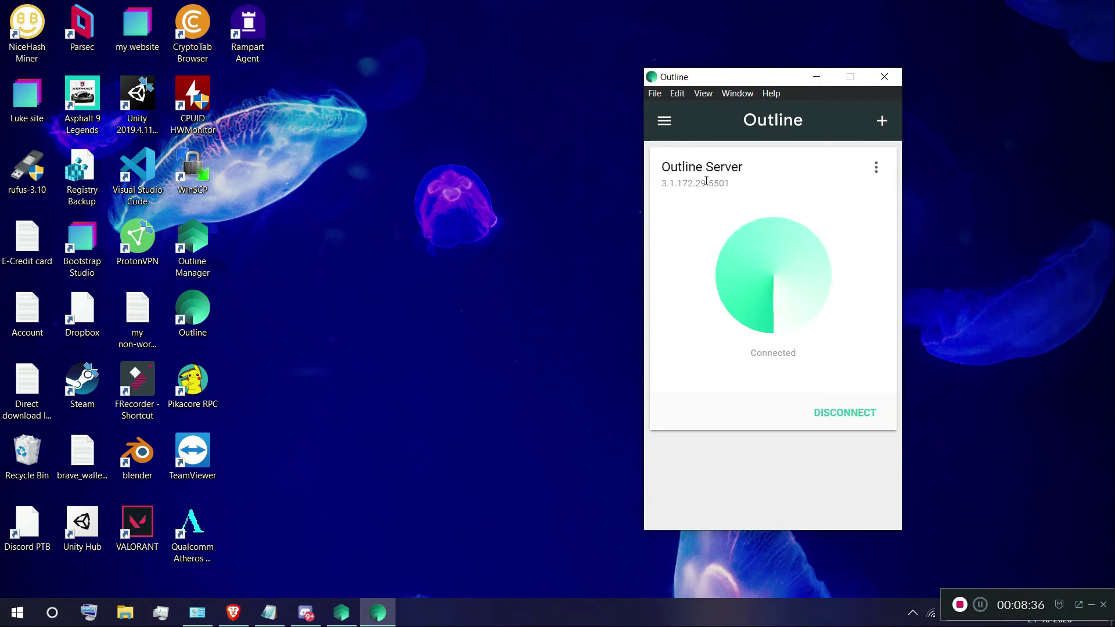
pyautogui.moveTo(706, 183)
pyautogui.mouseDown()
pyautogui.moveTo(653, 180)
pyautogui.moveTo(721, 186)
pyautogui.mouseUp()
pyautogui.click(722, 186)
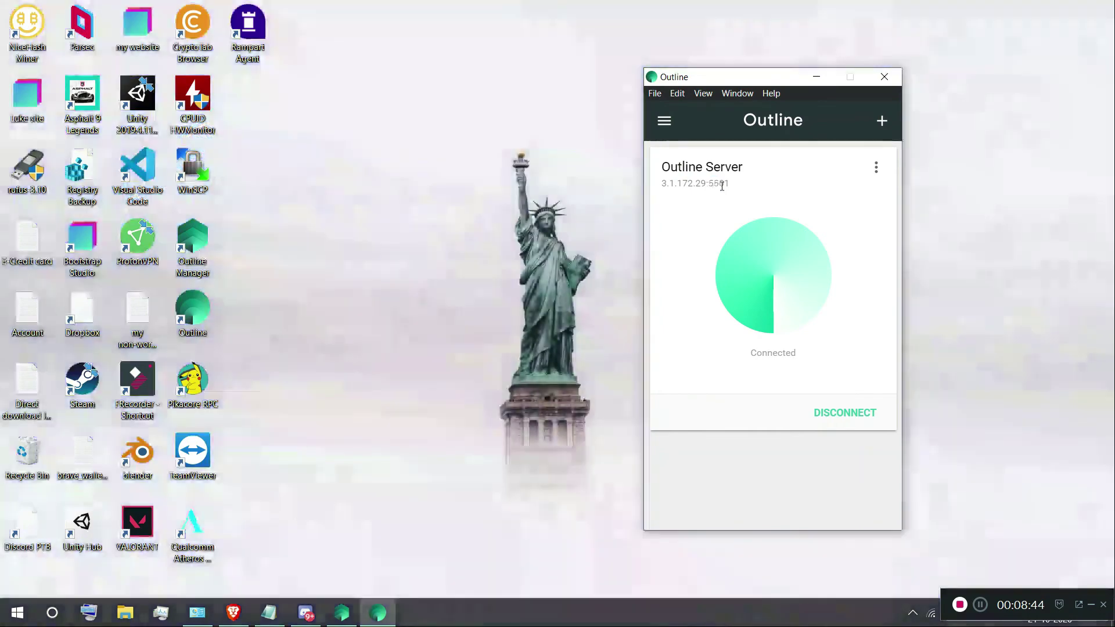
pyautogui.doubleClick(722, 185)
pyautogui.click(591, 286)
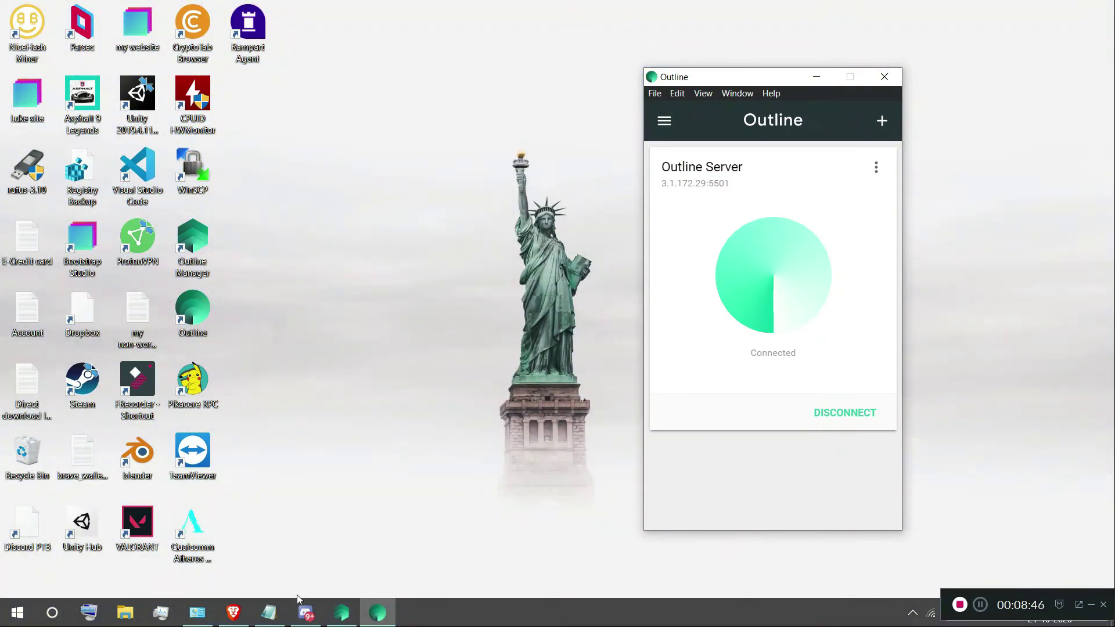
# - Switch to the Brave browser and bring up the instance list on the Lightsail home page
pyautogui.click(234, 613)
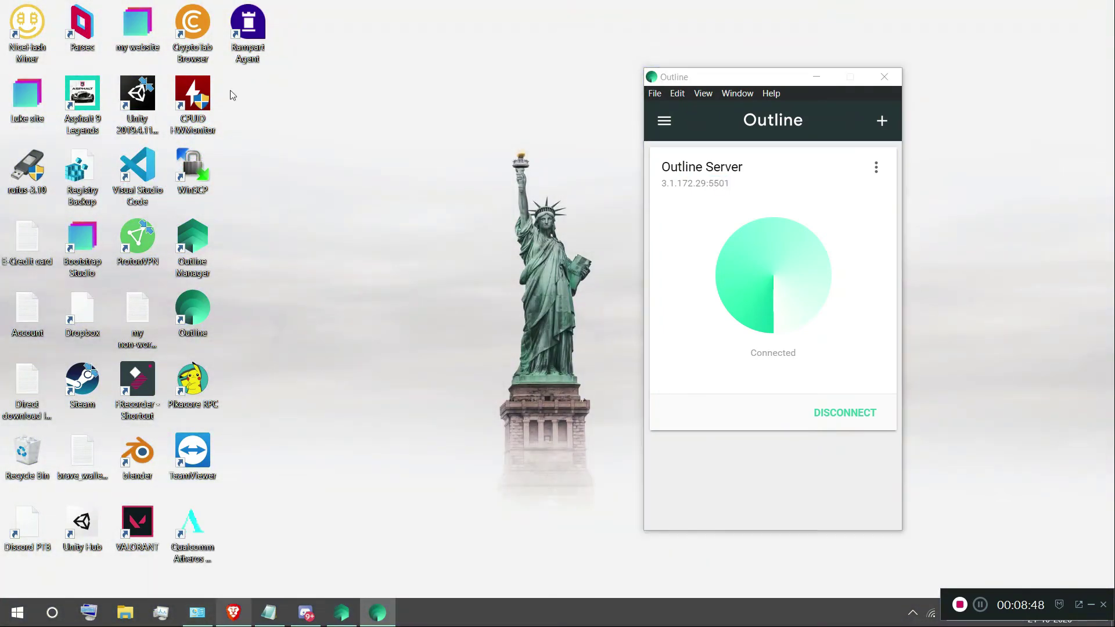
pyautogui.click(140, 9)
pyautogui.scroll(-1, 348, 314)
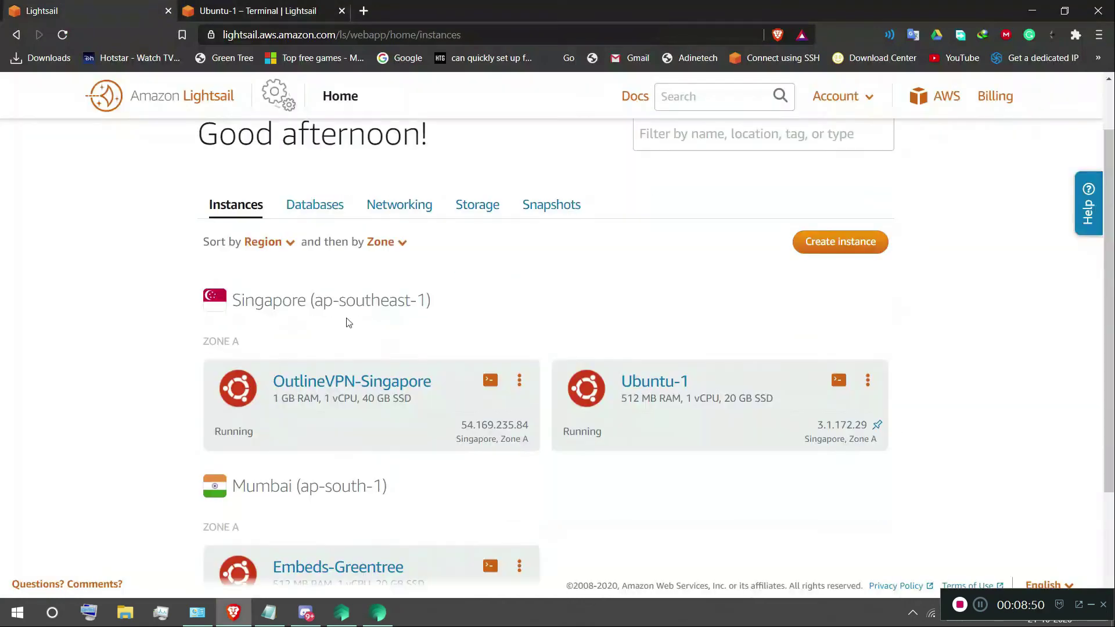
# - Open the details of the Ubuntu-1 instance and examine its public IP address in the SSH client section
pyautogui.scroll(-1, 349, 323)
pyautogui.scroll(5, 899, 456)
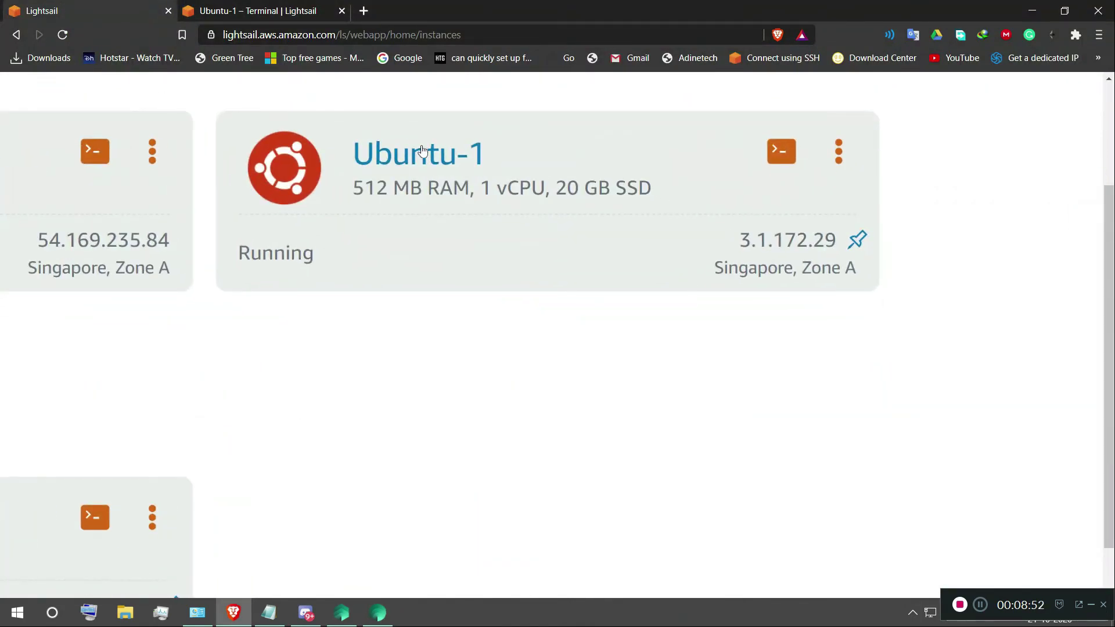
pyautogui.doubleClick(402, 145)
pyautogui.moveTo(549, 9); pyautogui.dragTo(410, 1)
pyautogui.scroll(-3, 416, 458)
pyautogui.scroll(5, 416, 459)
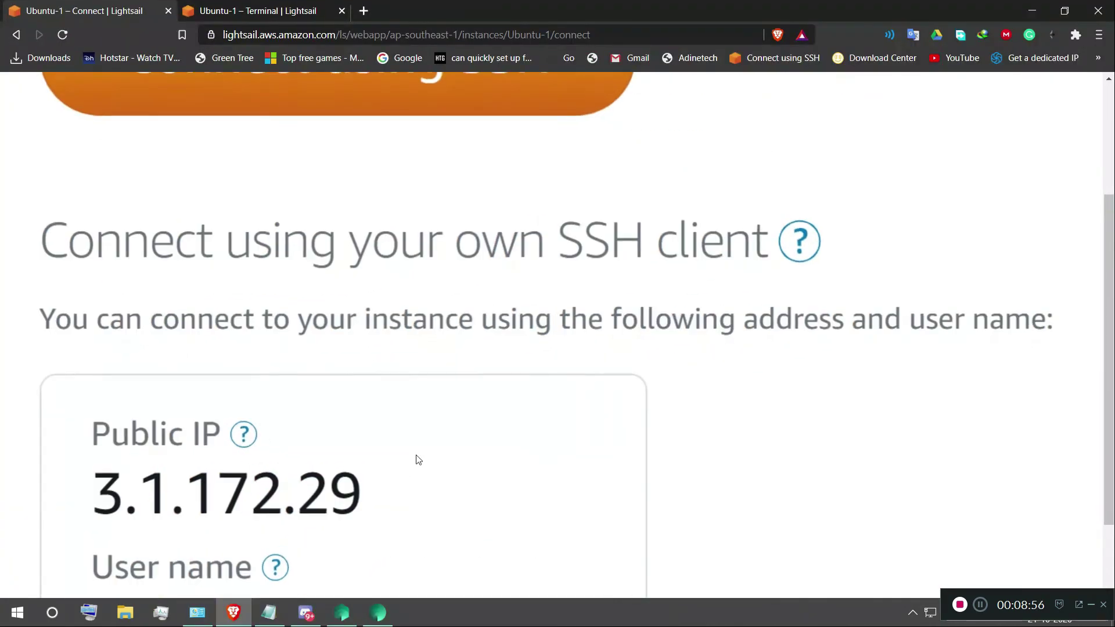
pyautogui.scroll(-4, 376, 452)
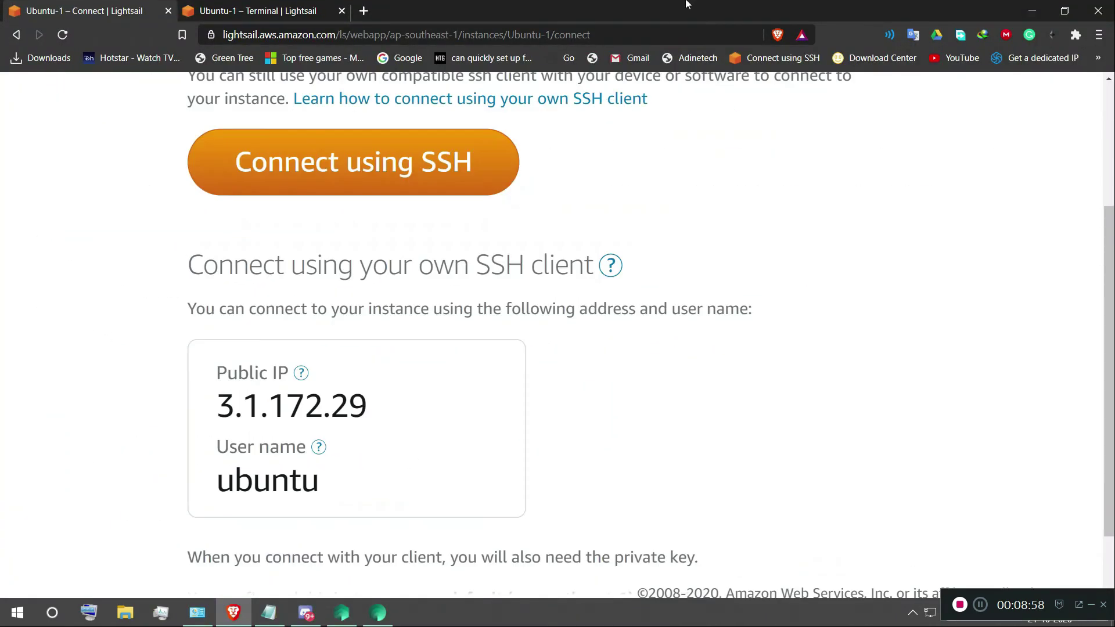
pyautogui.moveTo(688, 4); pyautogui.dragTo(377, 1)
pyautogui.hotkey('ctrl', '0')
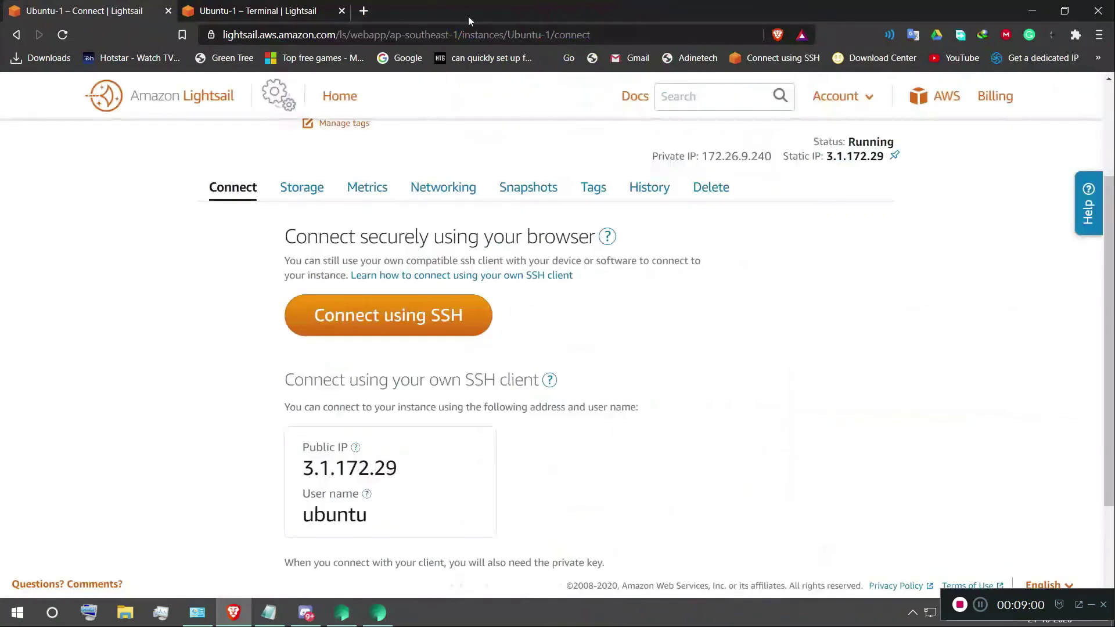
# - Try to look up the computer's current IP address at ipinfo.io/what-is-my-ip in a new browser tab, reloading the page once
pyautogui.click(364, 11)
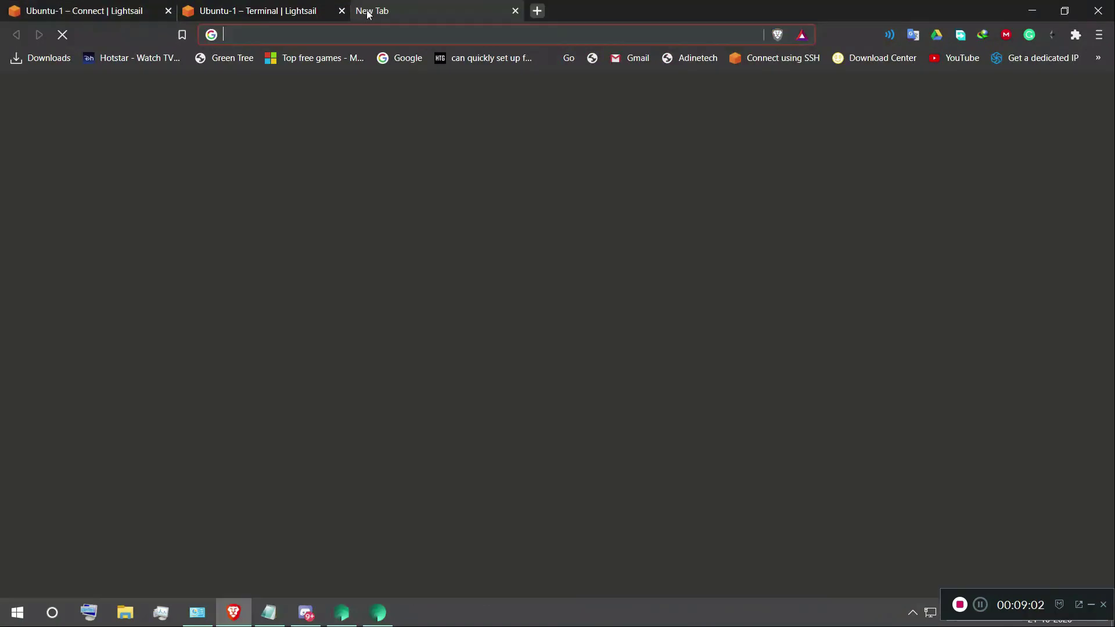
pyautogui.write('WA')
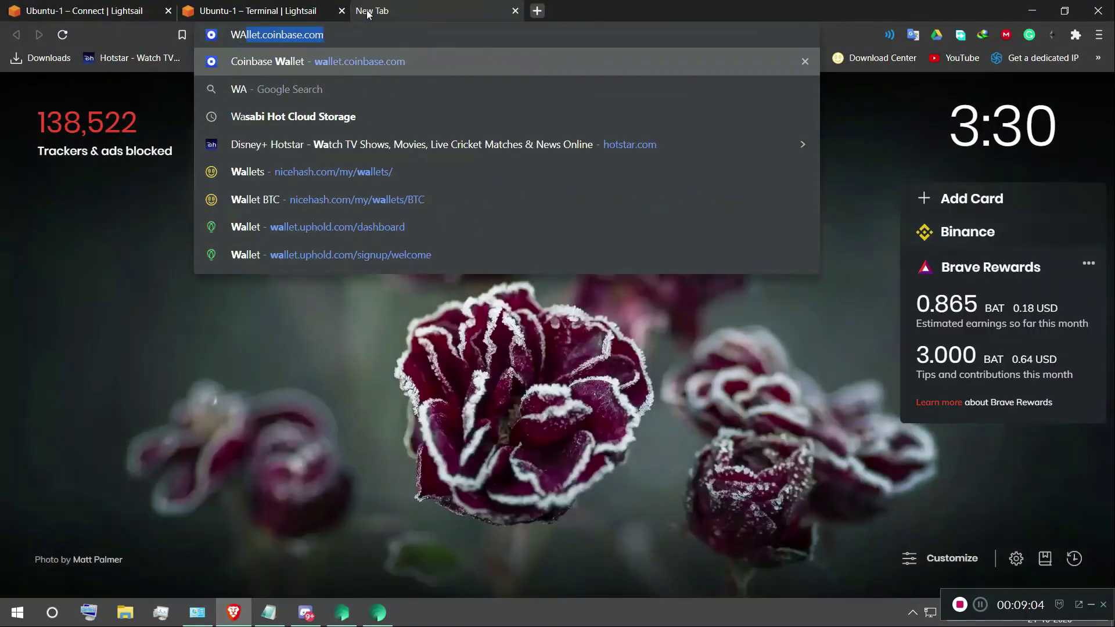
pyautogui.press('BackSpace')
pyautogui.press('BackSpace')
pyautogui.press('BackSpace')
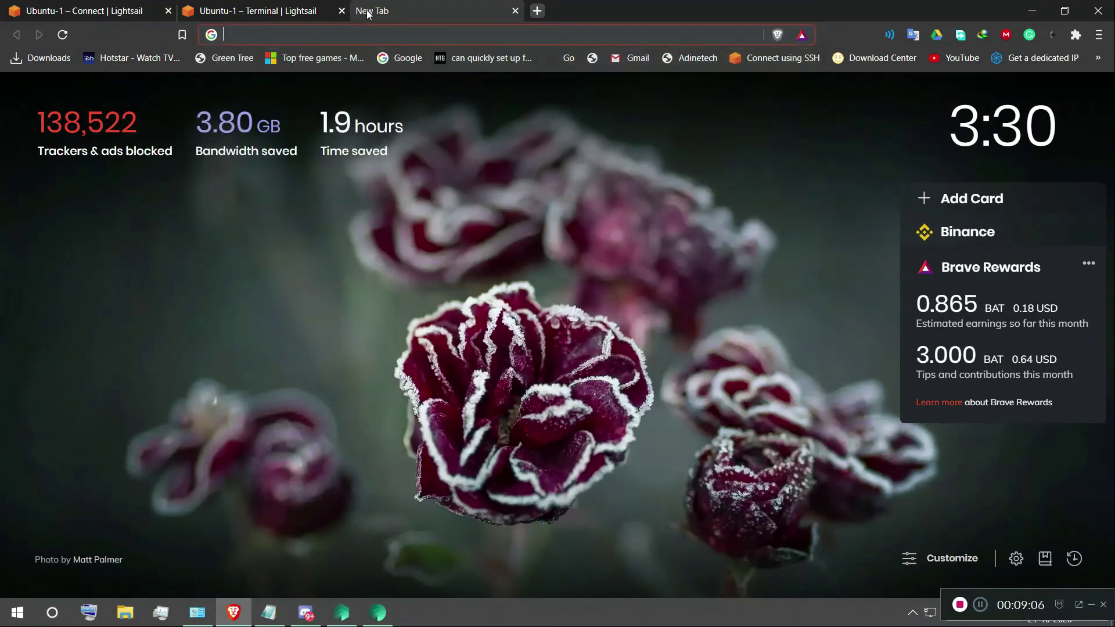
pyautogui.write('IP')
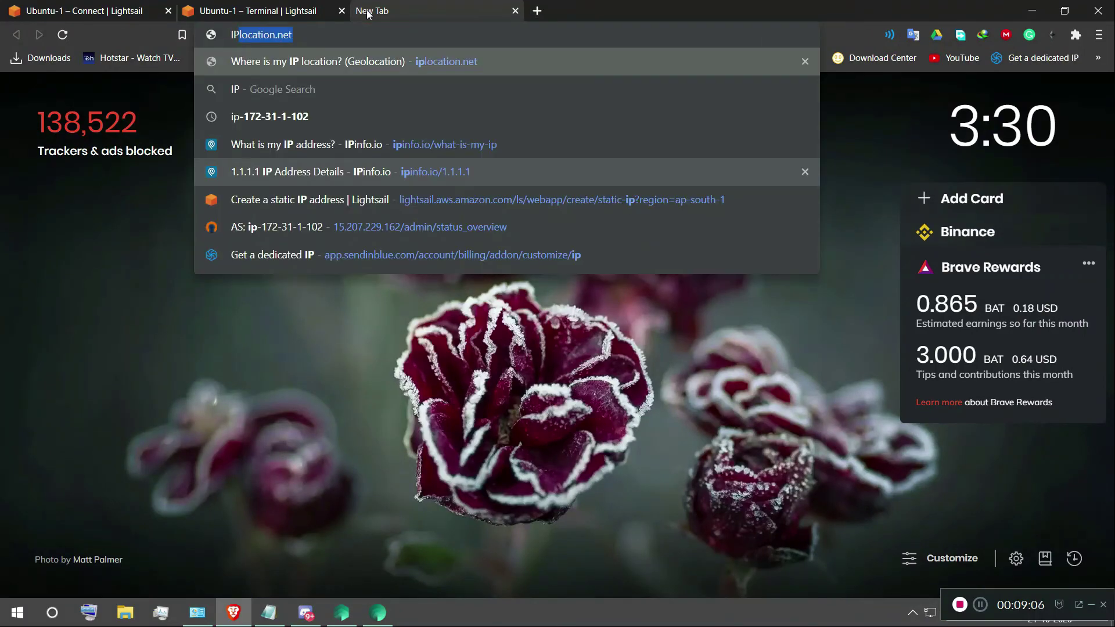
pyautogui.click(307, 144)
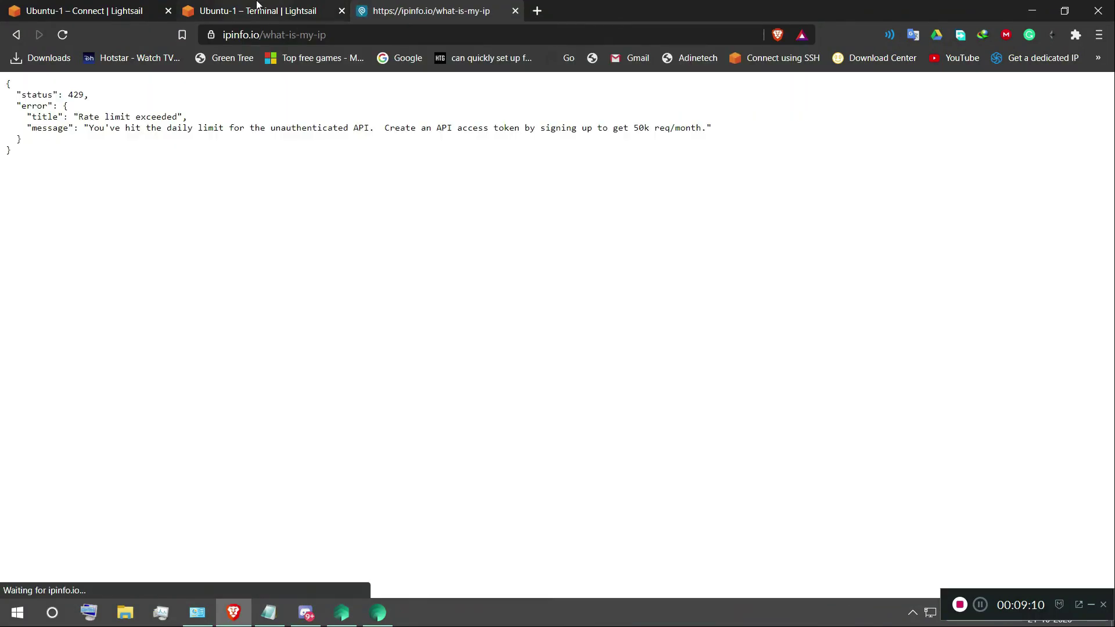
pyautogui.click(61, 35)
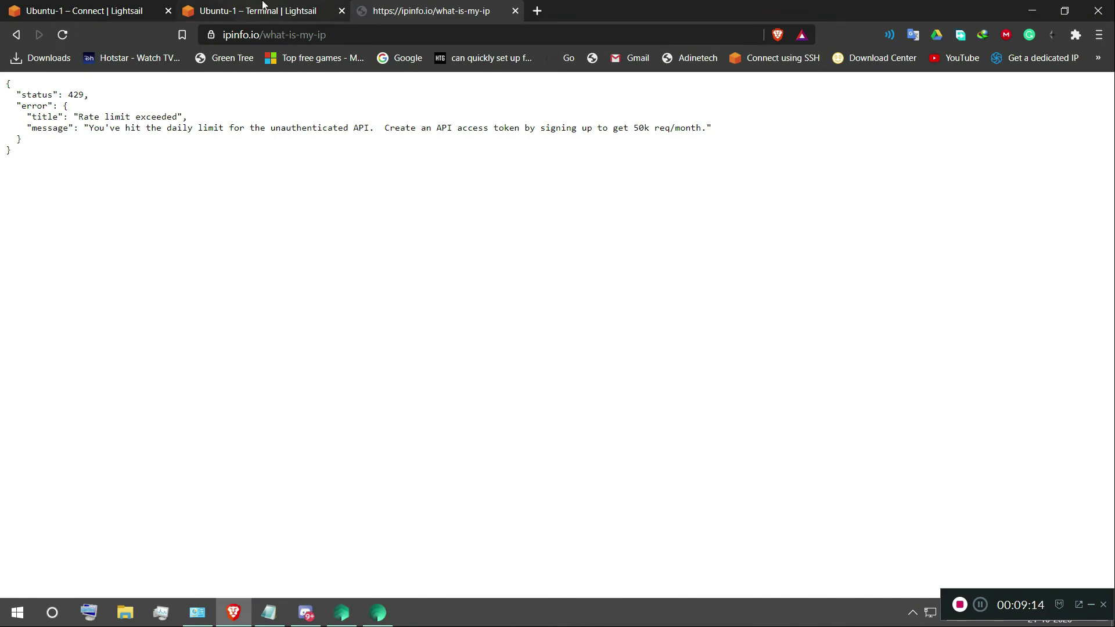
# - Search Google for "what is my ip" and examine the public IP address in the result
pyautogui.hotkey('ctrl', 'l')
pyautogui.write('what is my ip')
pyautogui.press('Return')
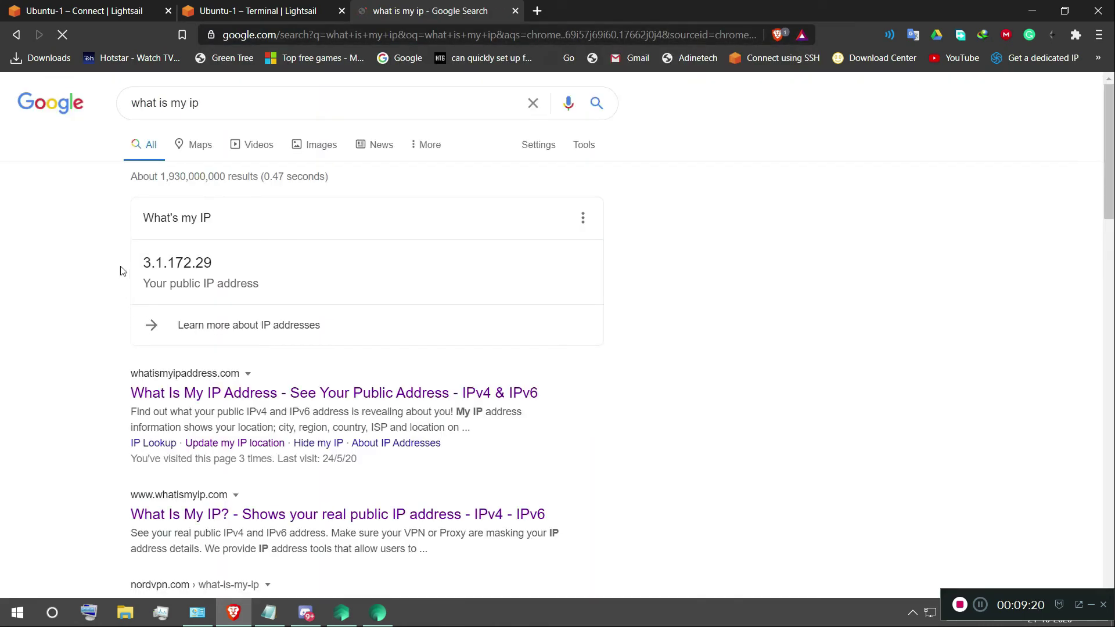
pyautogui.moveTo(146, 262); pyautogui.dragTo(194, 261)
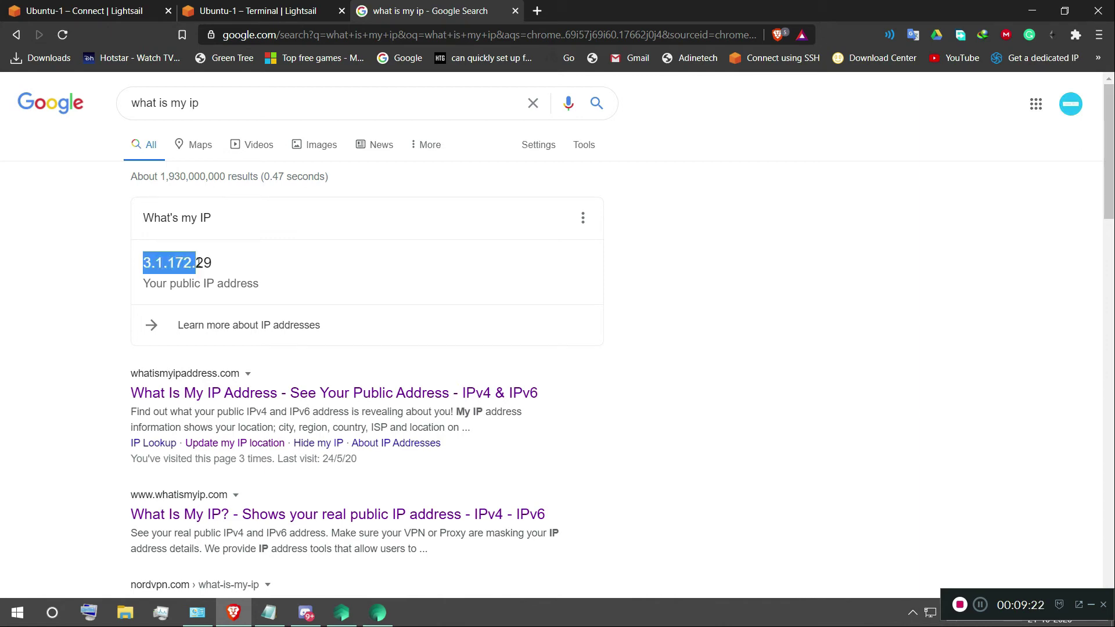
pyautogui.click(197, 263)
pyautogui.keyDown('ctrl'); pyautogui.scroll(6, 197, 263); pyautogui.keyUp('ctrl')
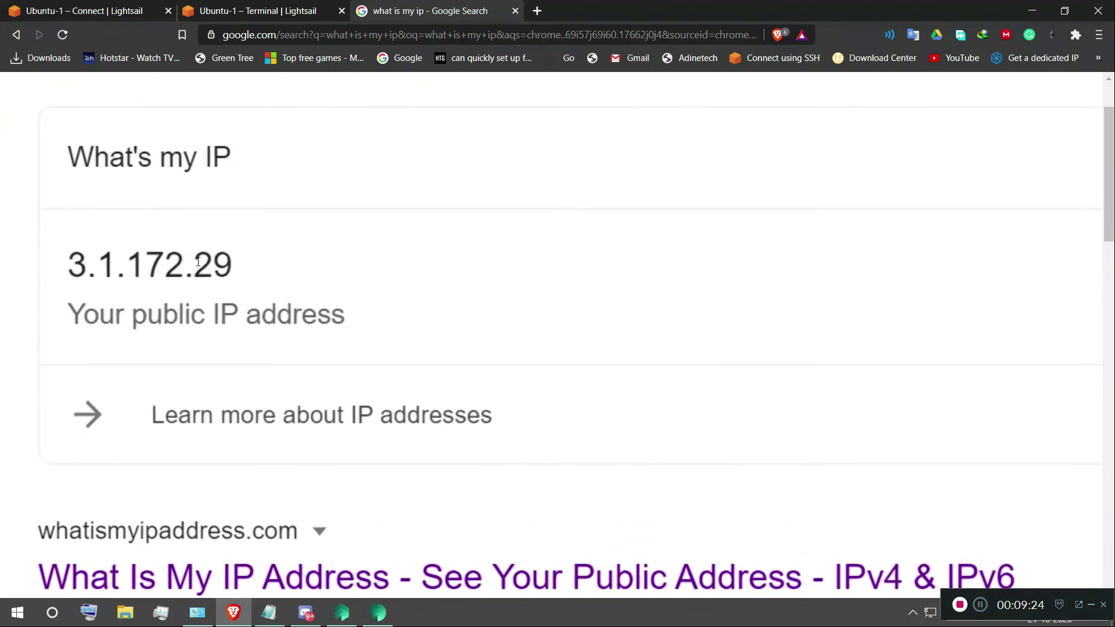
# - Place the Ubuntu-1 instance tab beside the Google results tab and compare the public IP addresses on both pages
pyautogui.click(258, 10)
pyautogui.click(87, 10)
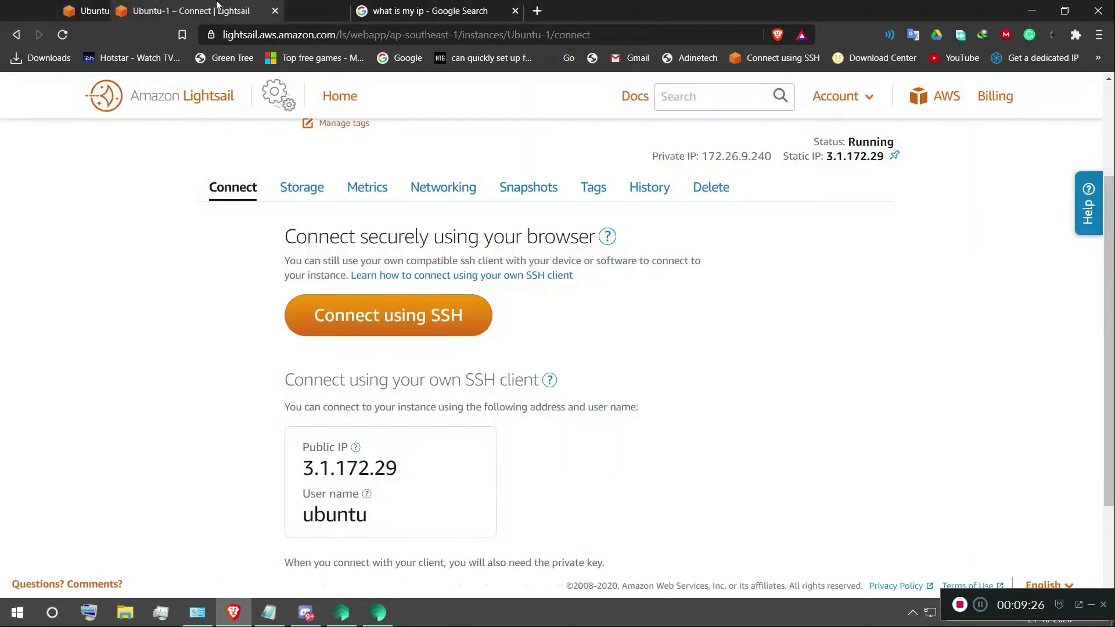
pyautogui.moveTo(87, 10); pyautogui.dragTo(259, 10)
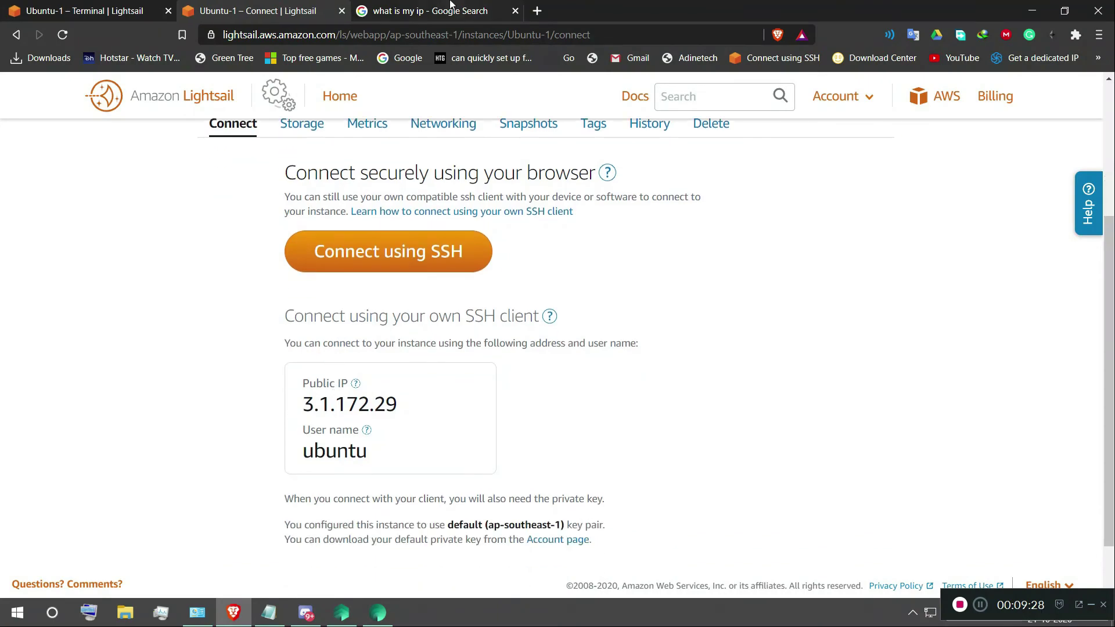
pyautogui.click(441, 10)
pyautogui.scroll(-4, 324, 293)
pyautogui.keyDown('ctrl'); pyautogui.scroll(-5, 323, 294); pyautogui.keyUp('ctrl')
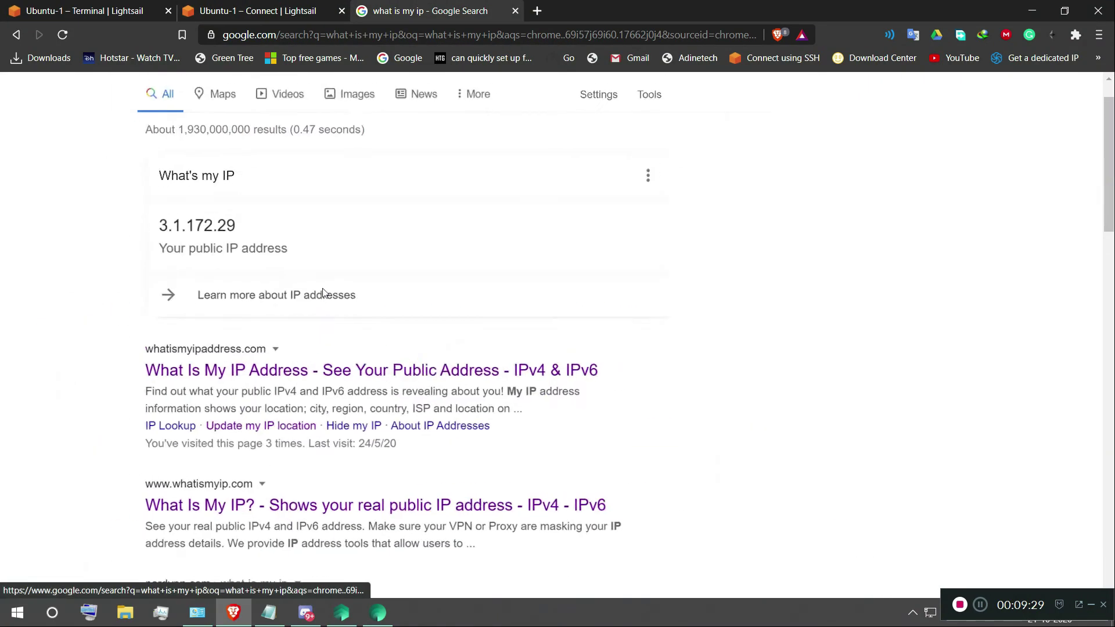
# - Open the whatismyipaddress.com result and examine the ISP, city and country of the current IP address
pyautogui.click(298, 376)
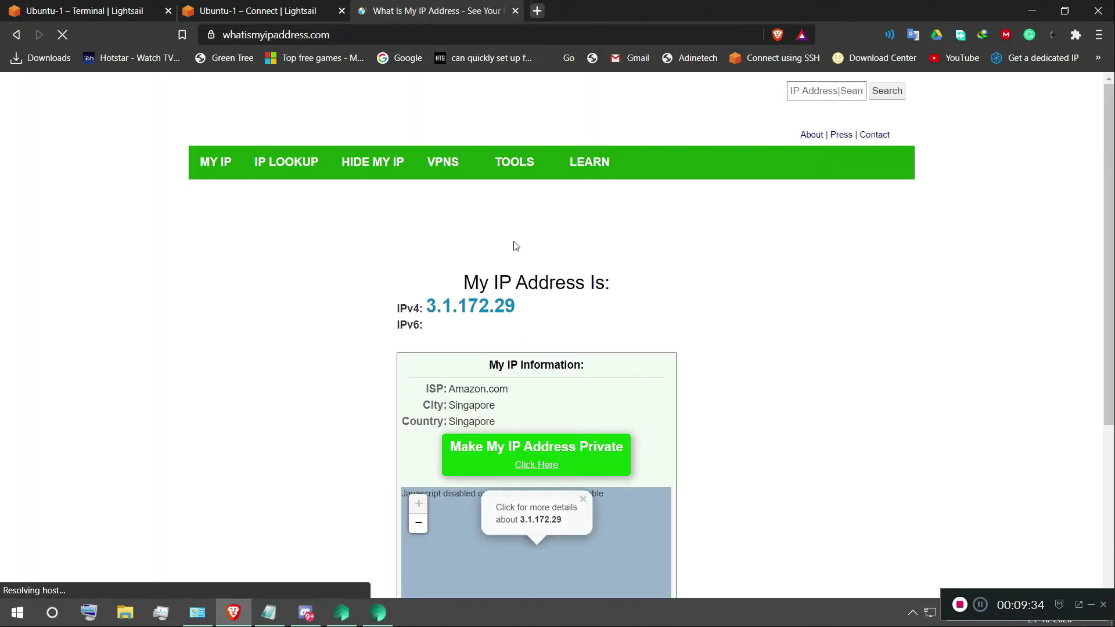
pyautogui.scroll(-1, 514, 328)
pyautogui.keyDown('ctrl'); pyautogui.scroll(4, 489, 318); pyautogui.keyUp('ctrl')
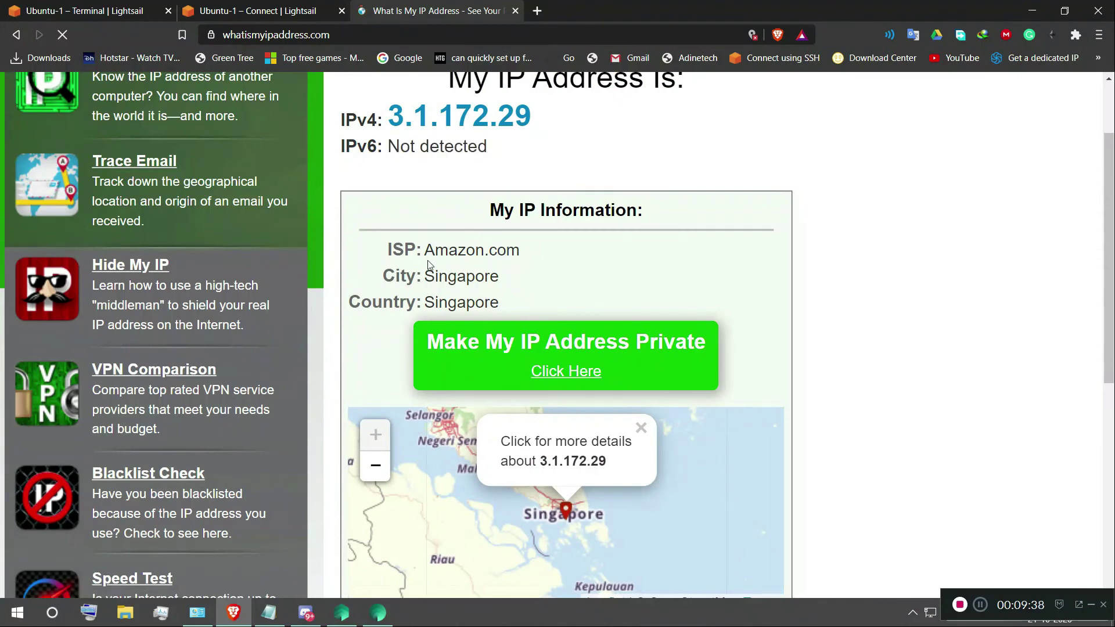
pyautogui.moveTo(501, 281); pyautogui.dragTo(474, 303)
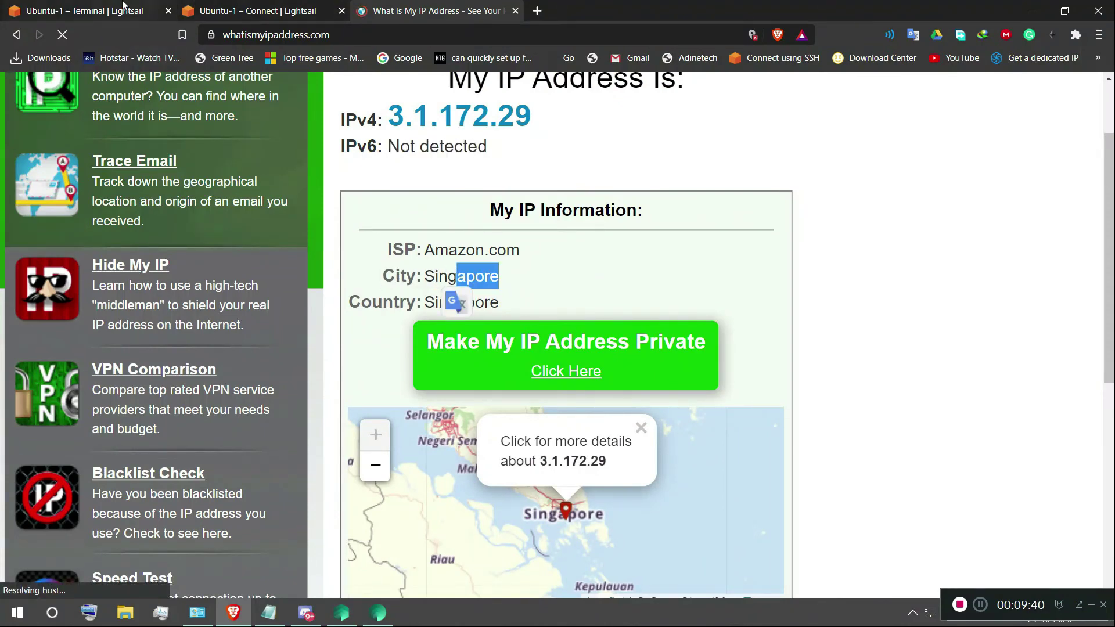
# - Glance at the two Lightsail tabs, return to the IP lookup tab and load speedtest.net in it
pyautogui.click(88, 10)
pyautogui.click(251, 7)
pyautogui.click(436, 10)
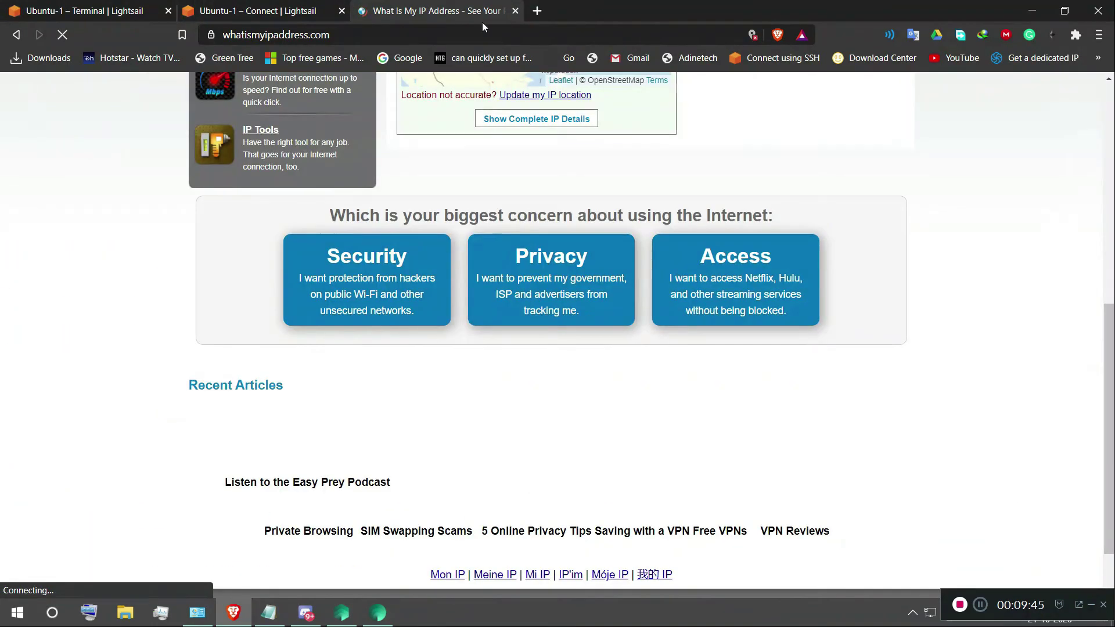
pyautogui.click(471, 35)
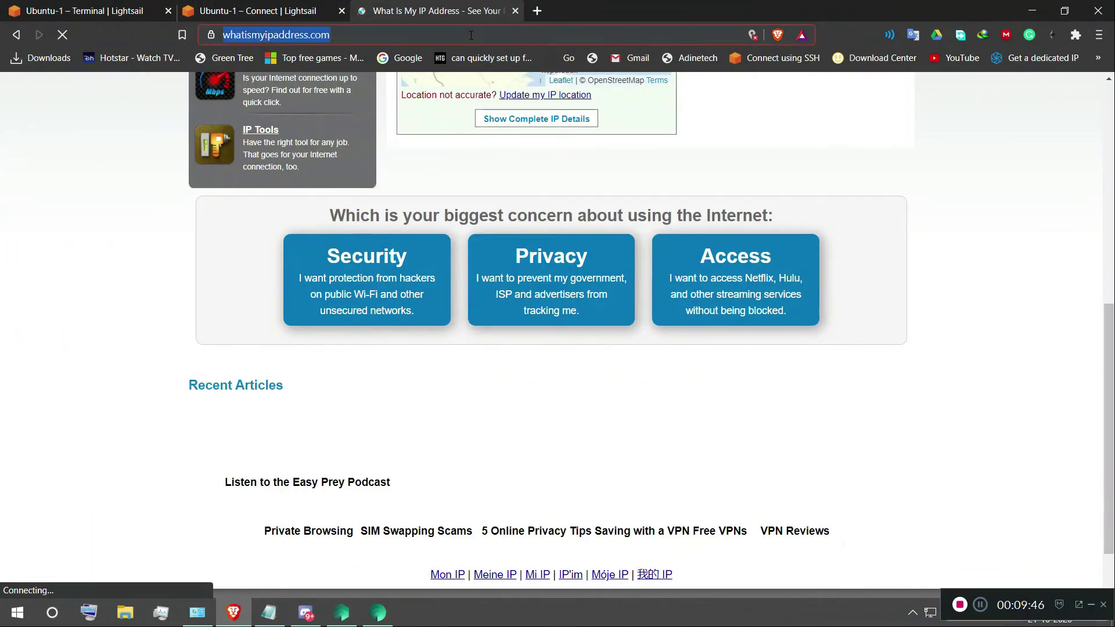
pyautogui.press('BackSpace')
pyautogui.write('S')
pyautogui.press('Return')
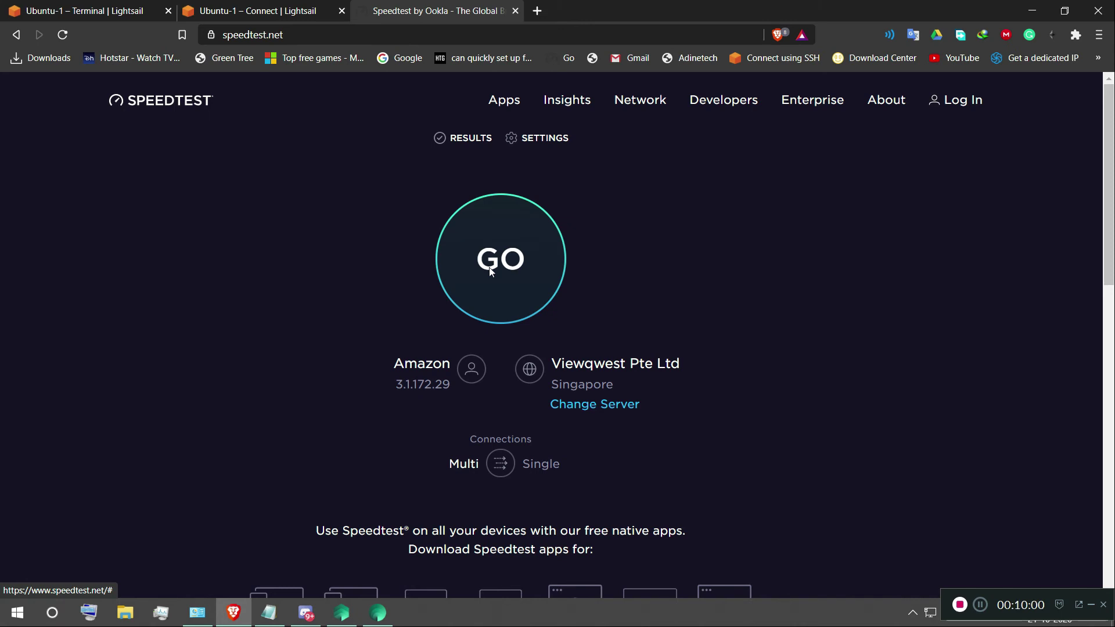
# - Compare the provider's IP address on the Speedtest page with the public IP of the Ubuntu-1 instance
pyautogui.scroll(5, 424, 396)
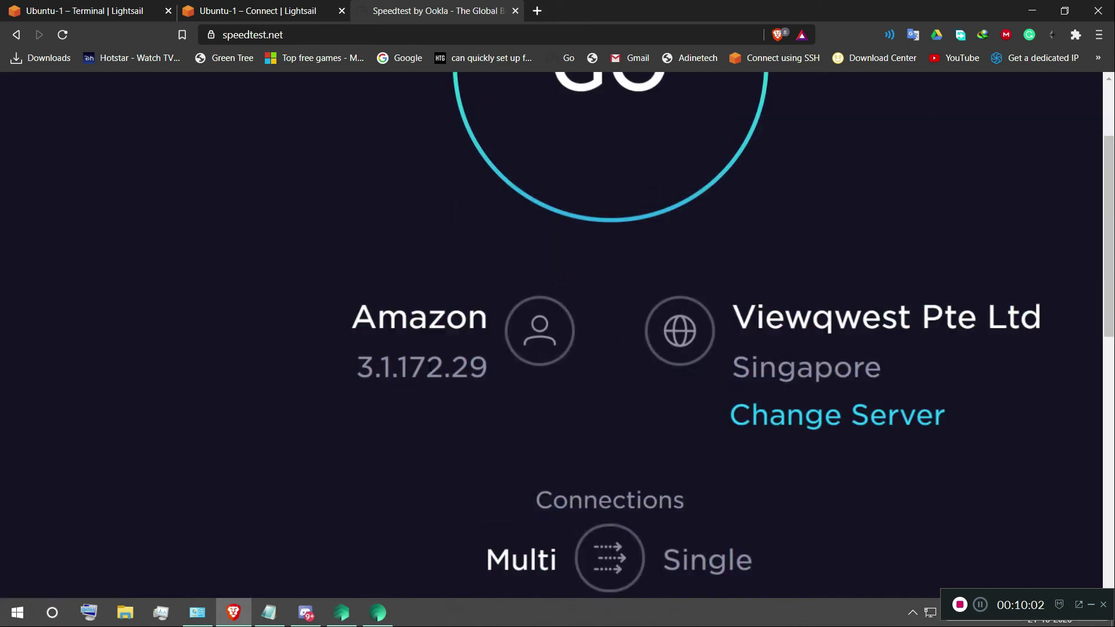
pyautogui.moveTo(501, 371); pyautogui.dragTo(448, 366)
pyautogui.click(447, 369)
pyautogui.scroll(-5, 445, 371)
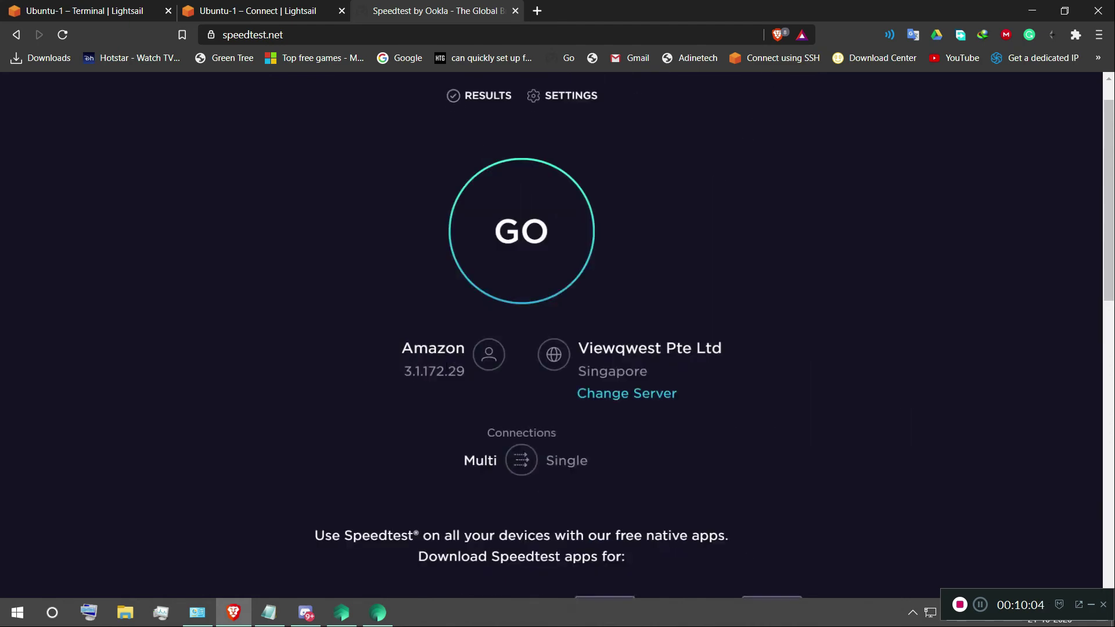
pyautogui.click(128, 6)
pyautogui.click(267, 11)
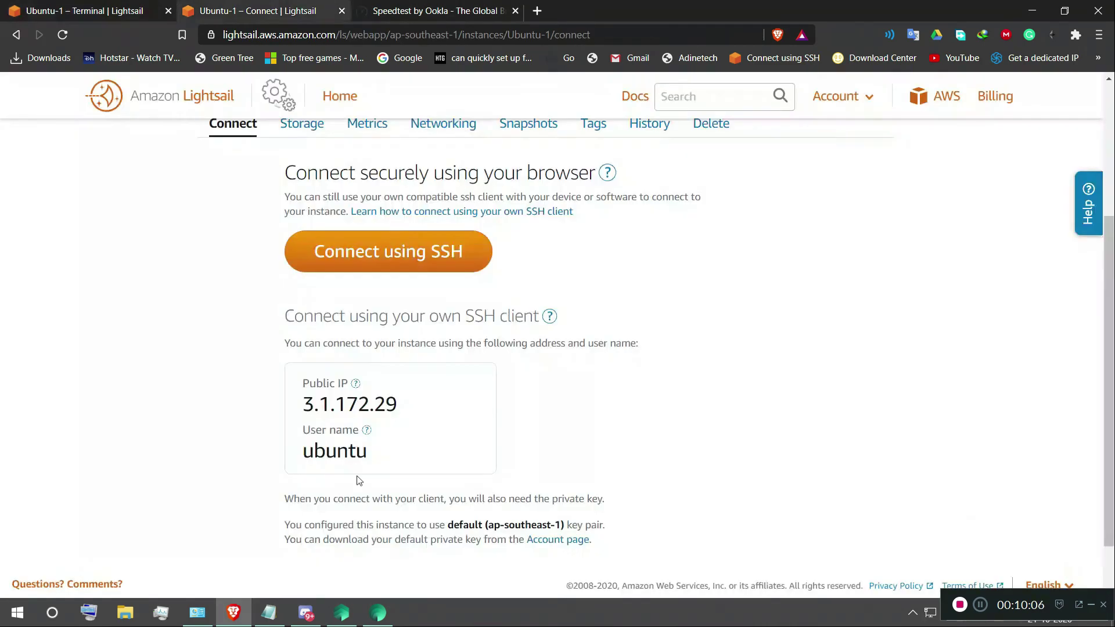
pyautogui.moveTo(405, 413); pyautogui.dragTo(299, 405)
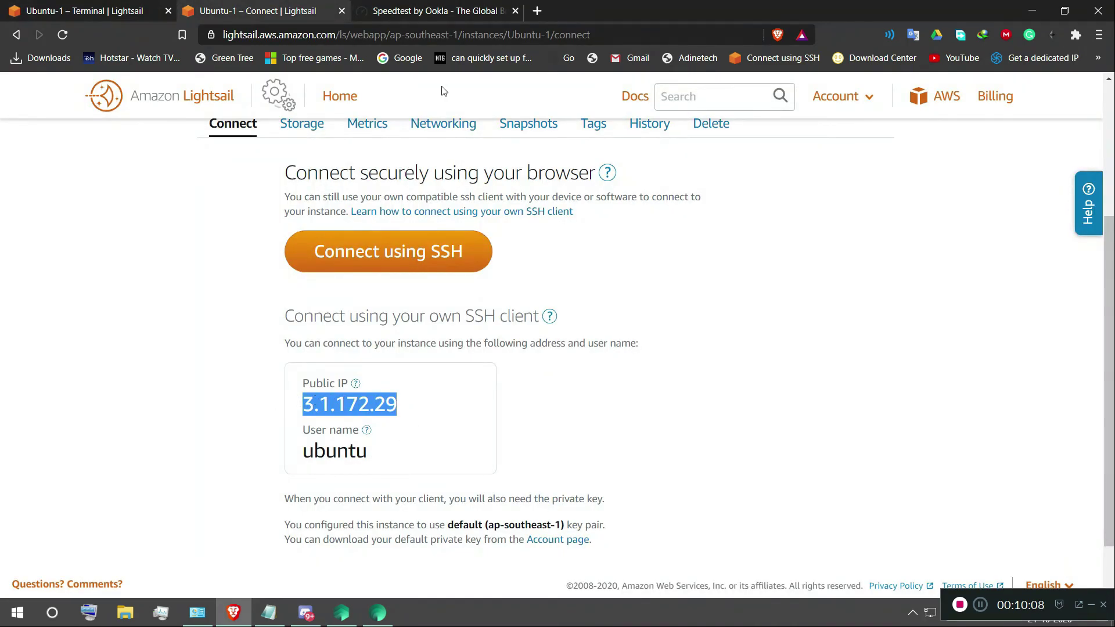
# - Run a speed test over the VPN connection on speedtest.net and close the Speedtest tab when it finishes
pyautogui.click(446, 6)
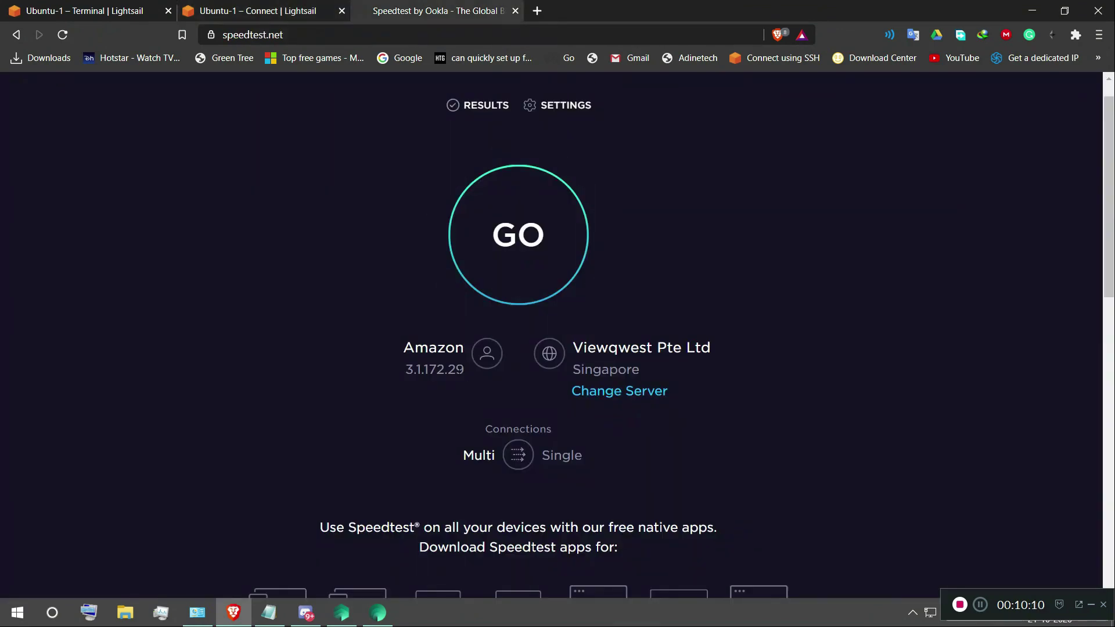
pyautogui.click(510, 274)
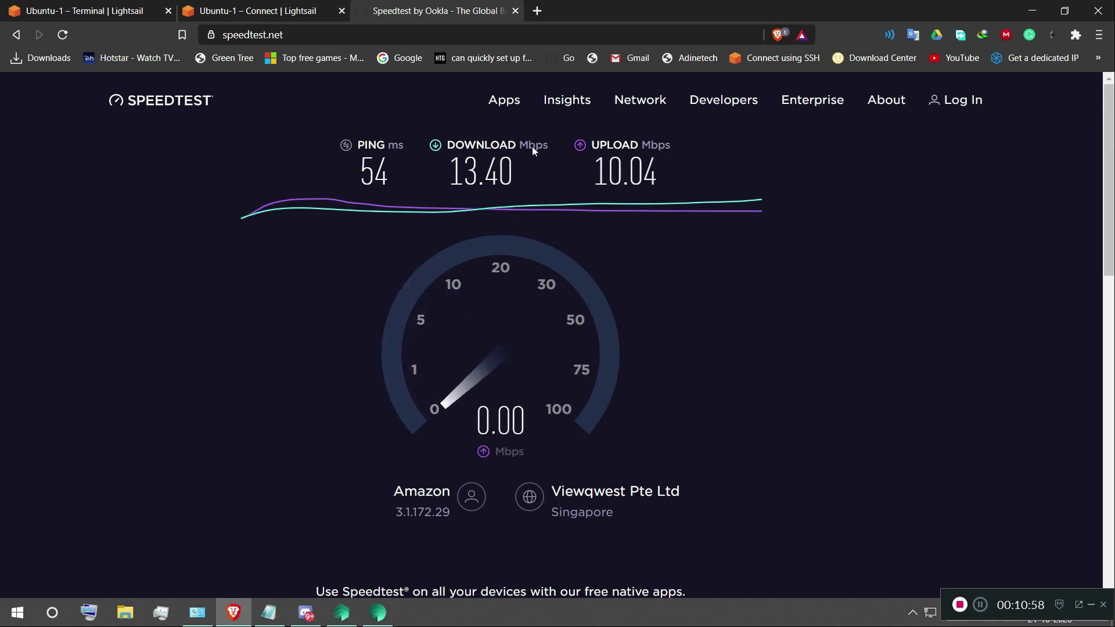
pyautogui.click(515, 11)
# - Return to the instance list on the Lightsail home page and examine the RAM, vCPU and SSD specifications of Ubuntu-1
pyautogui.hotkey('ctrl', 'shift', 'Tab')
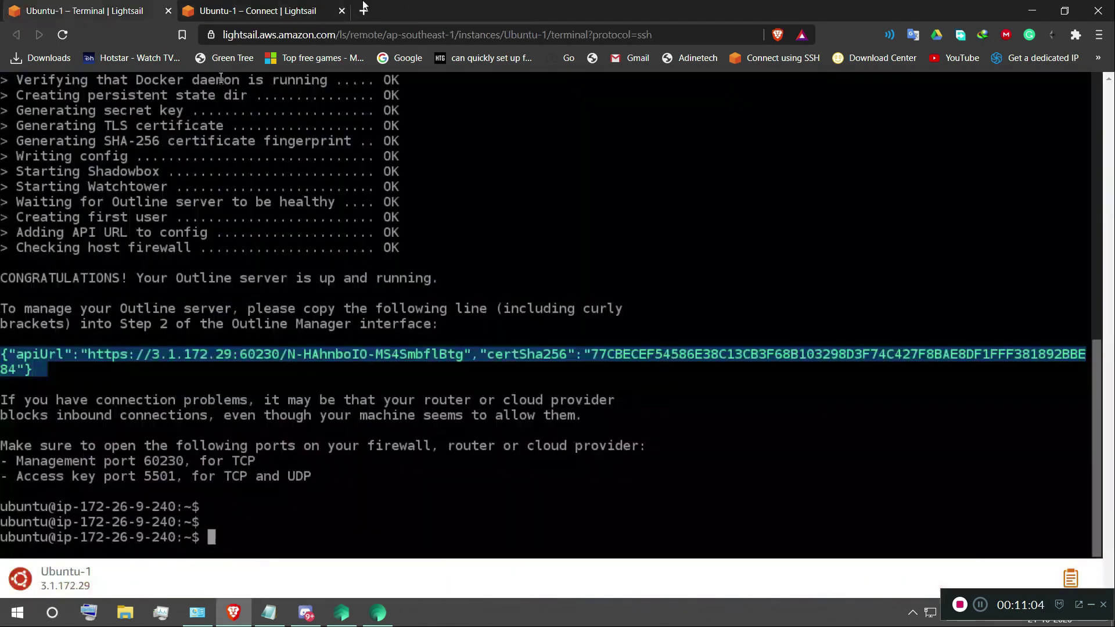
pyautogui.click(300, 8)
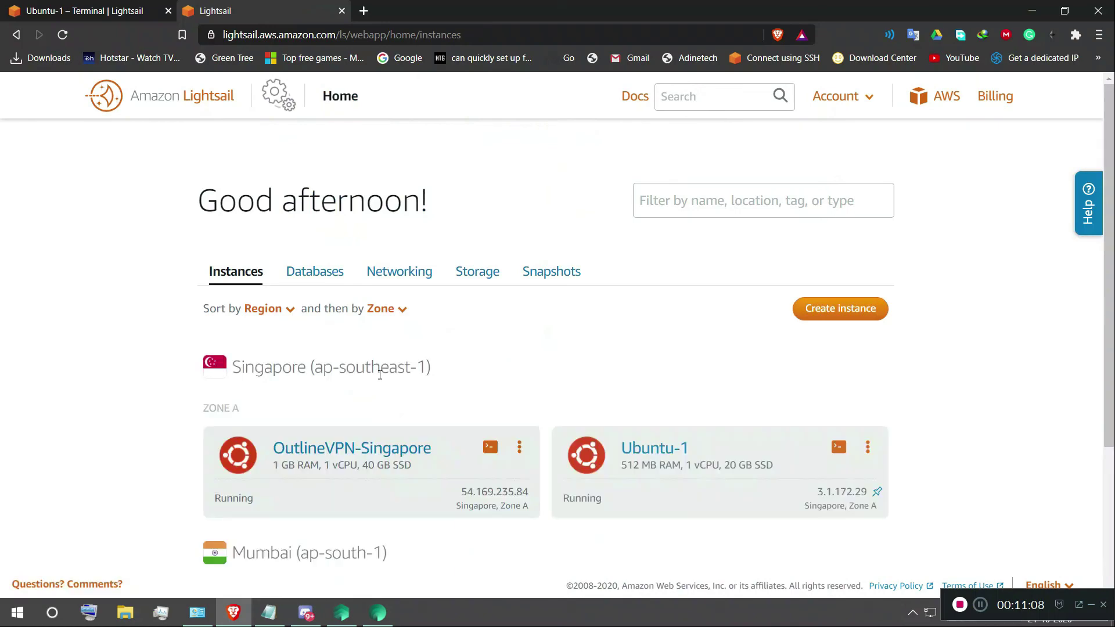
pyautogui.scroll(-2, 652, 385)
pyautogui.keyDown('ctrl'); pyautogui.scroll(3, 652, 388); pyautogui.keyUp('ctrl')
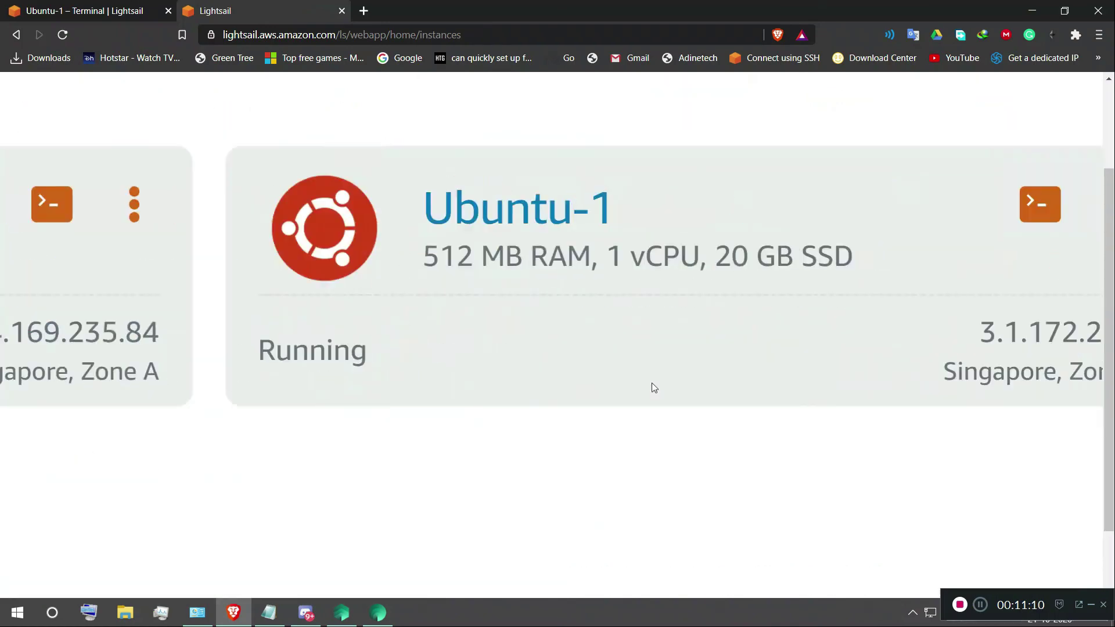
pyautogui.keyDown('ctrl'); pyautogui.scroll(-3, 749, 404); pyautogui.keyUp('ctrl')
pyautogui.keyDown('ctrl'); pyautogui.scroll(4, 750, 403); pyautogui.keyUp('ctrl')
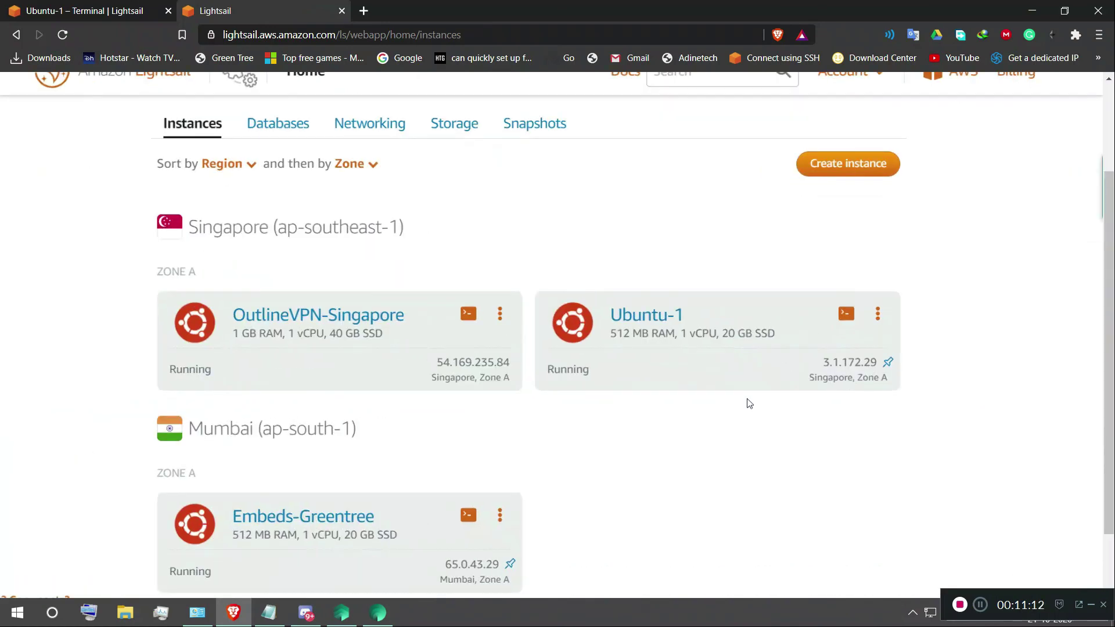
pyautogui.keyDown('ctrl'); pyautogui.scroll(2, 619, 368); pyautogui.keyUp('ctrl')
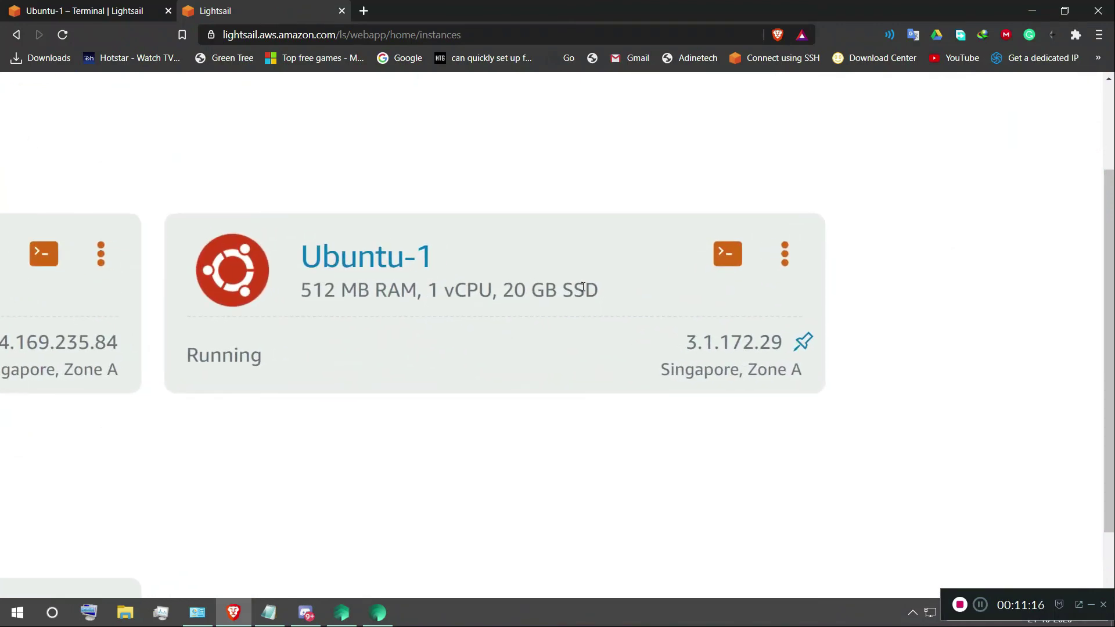
pyautogui.keyDown('ctrl'); pyautogui.scroll(-4, 602, 290); pyautogui.keyUp('ctrl')
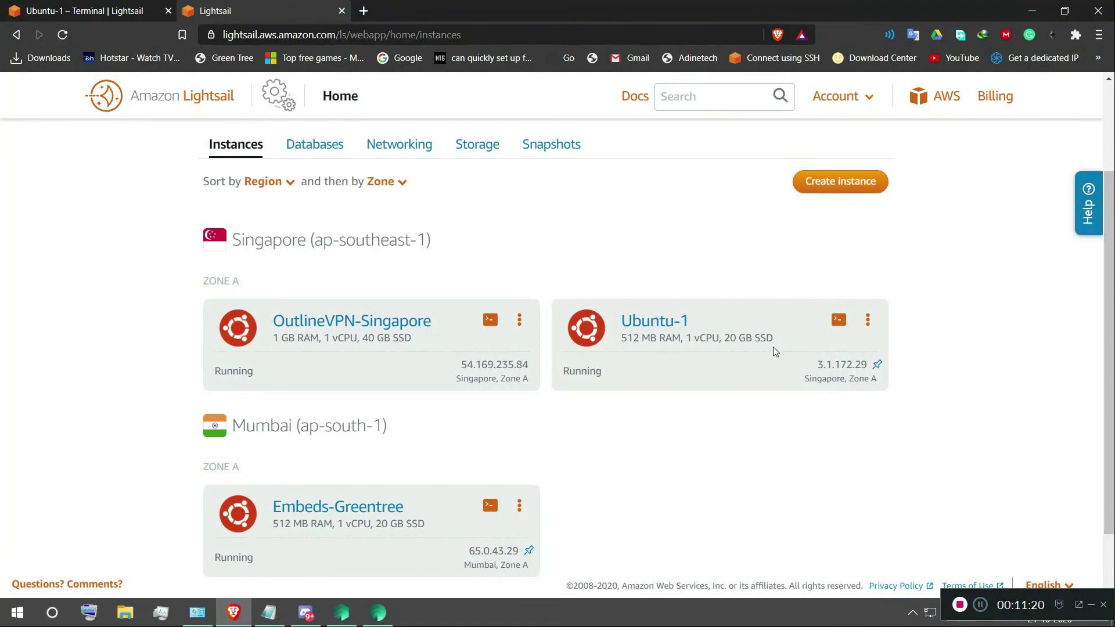
pyautogui.keyDown('ctrl'); pyautogui.scroll(5, 781, 352); pyautogui.keyUp('ctrl')
pyautogui.keyDown('ctrl'); pyautogui.scroll(-5, 789, 358); pyautogui.keyUp('ctrl')
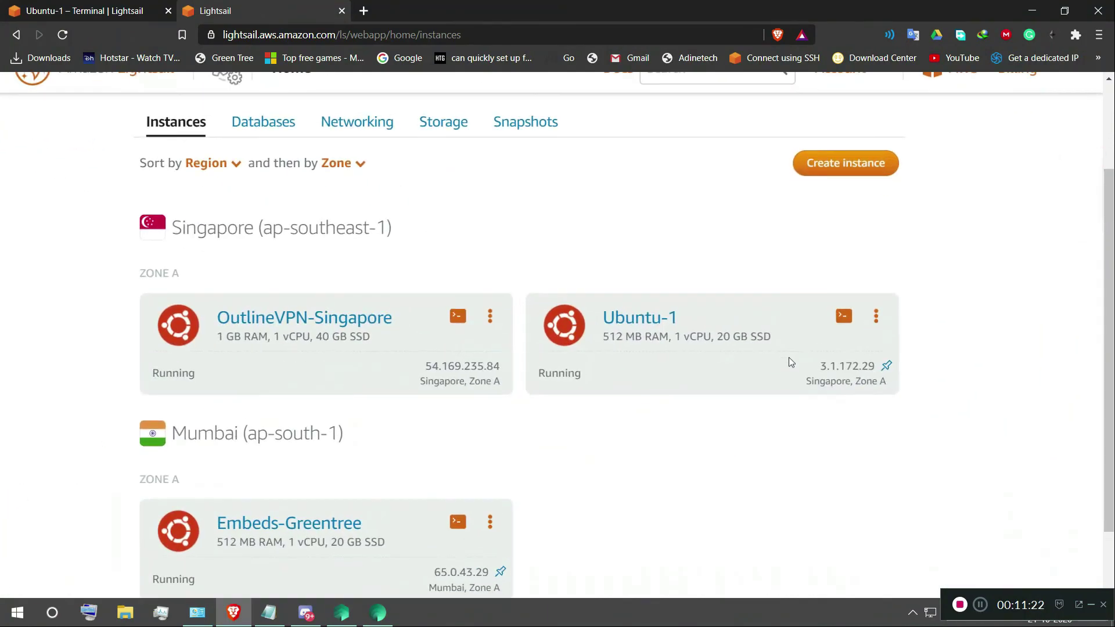
pyautogui.keyDown('ctrl'); pyautogui.scroll(-1, 553, 285); pyautogui.keyUp('ctrl')
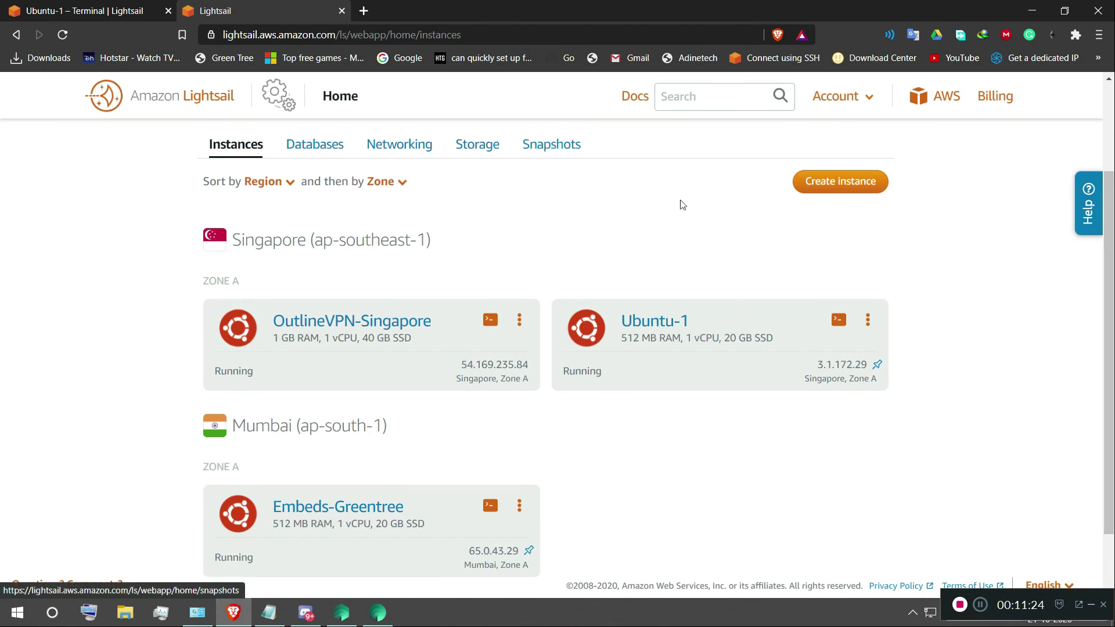